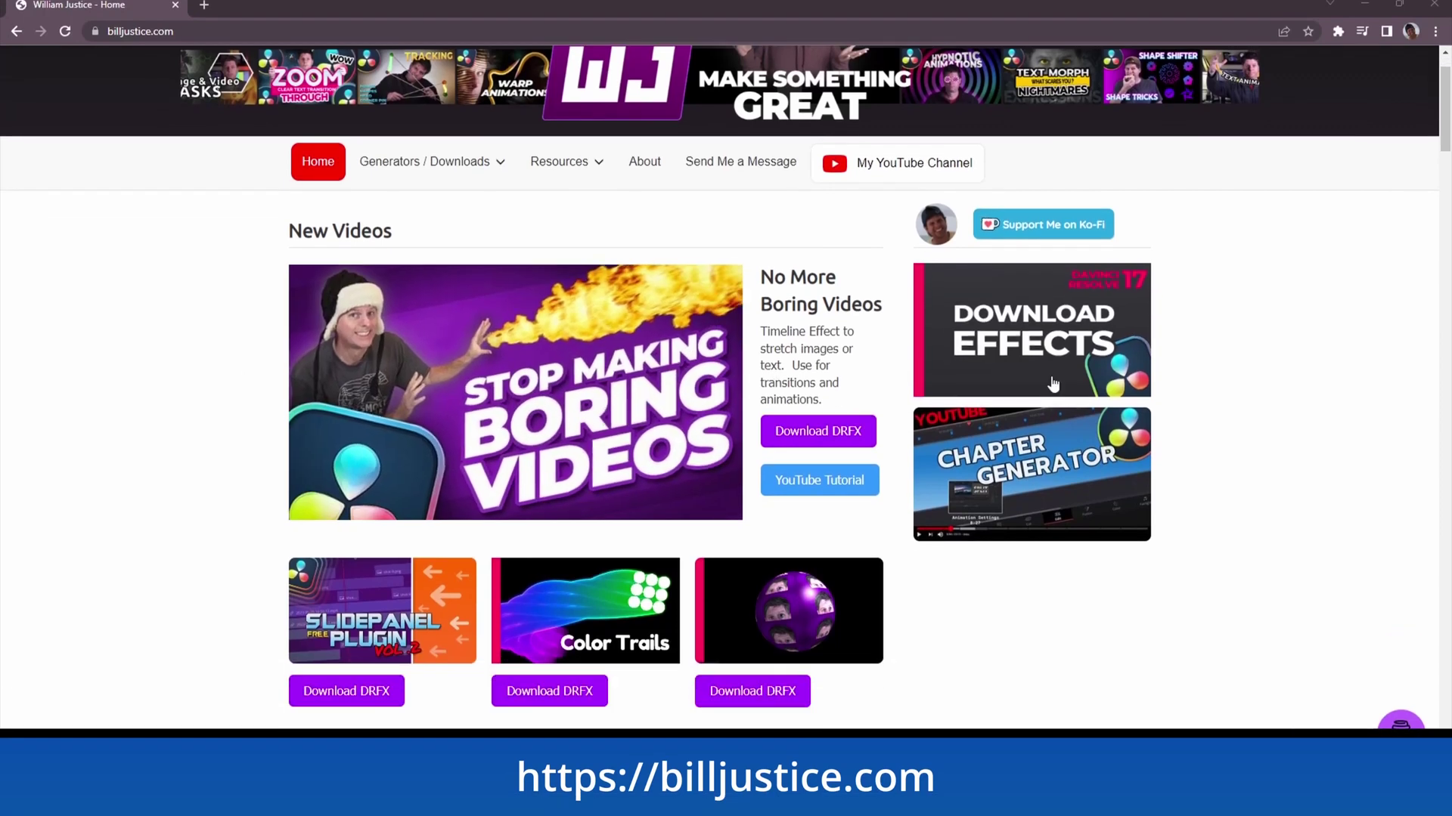
From billjustice.com's Download Effects page, download the Just Slide Panel 2 DRFX file
scroll(1253, 362, up, 1)
scroll(1446, 136, down, 2)
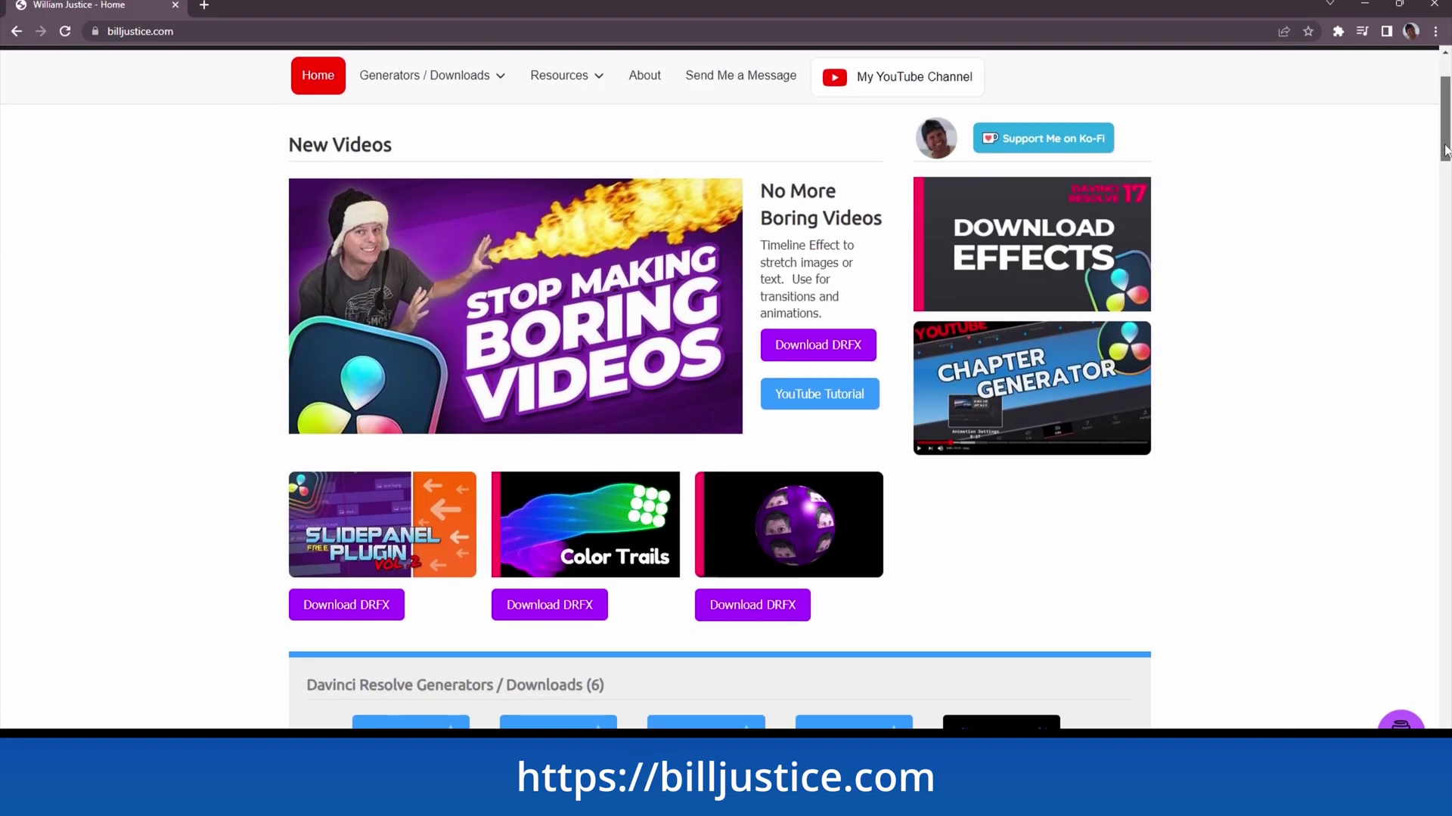
scroll(1446, 136, up, 2)
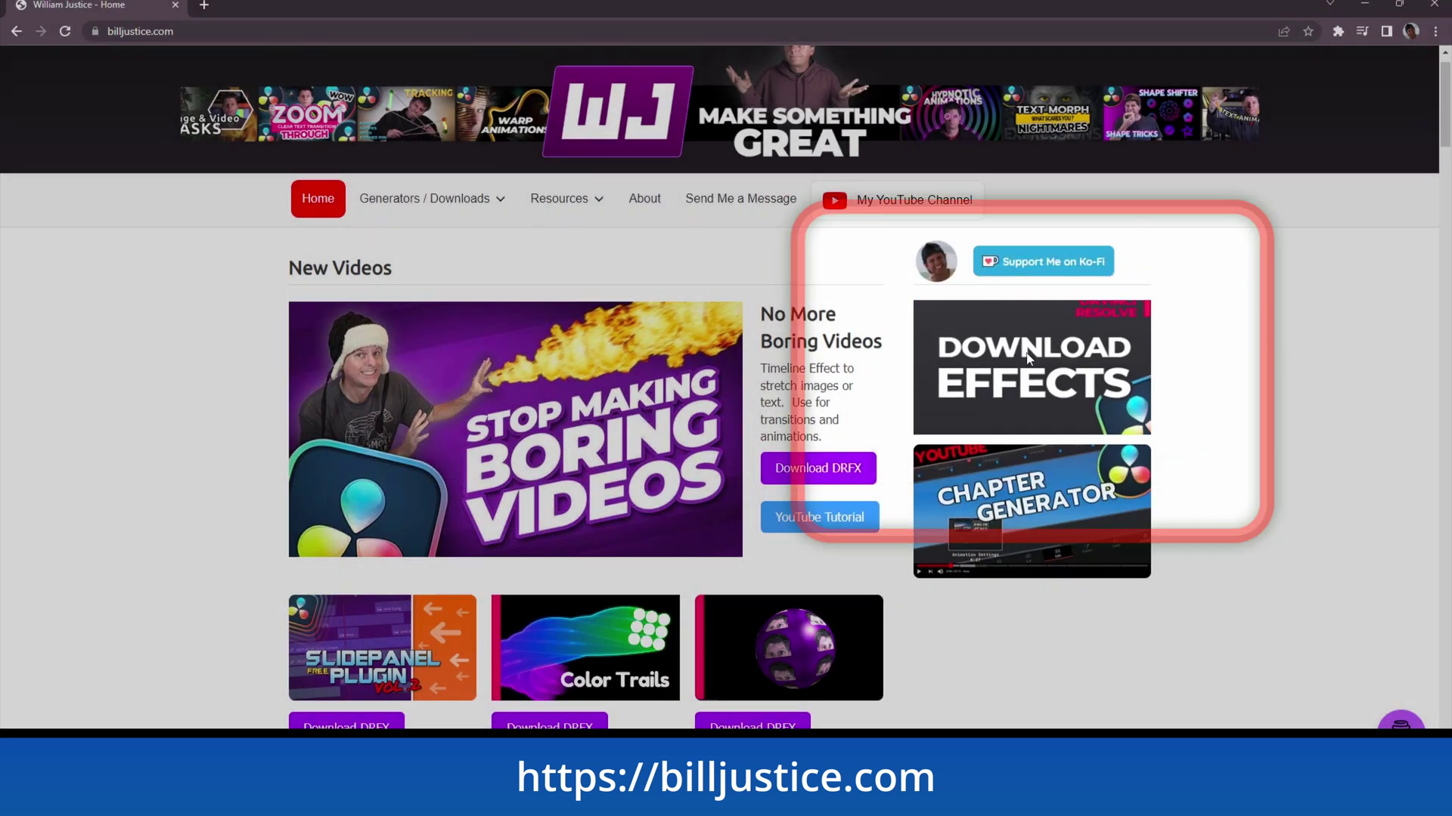
click(1028, 360)
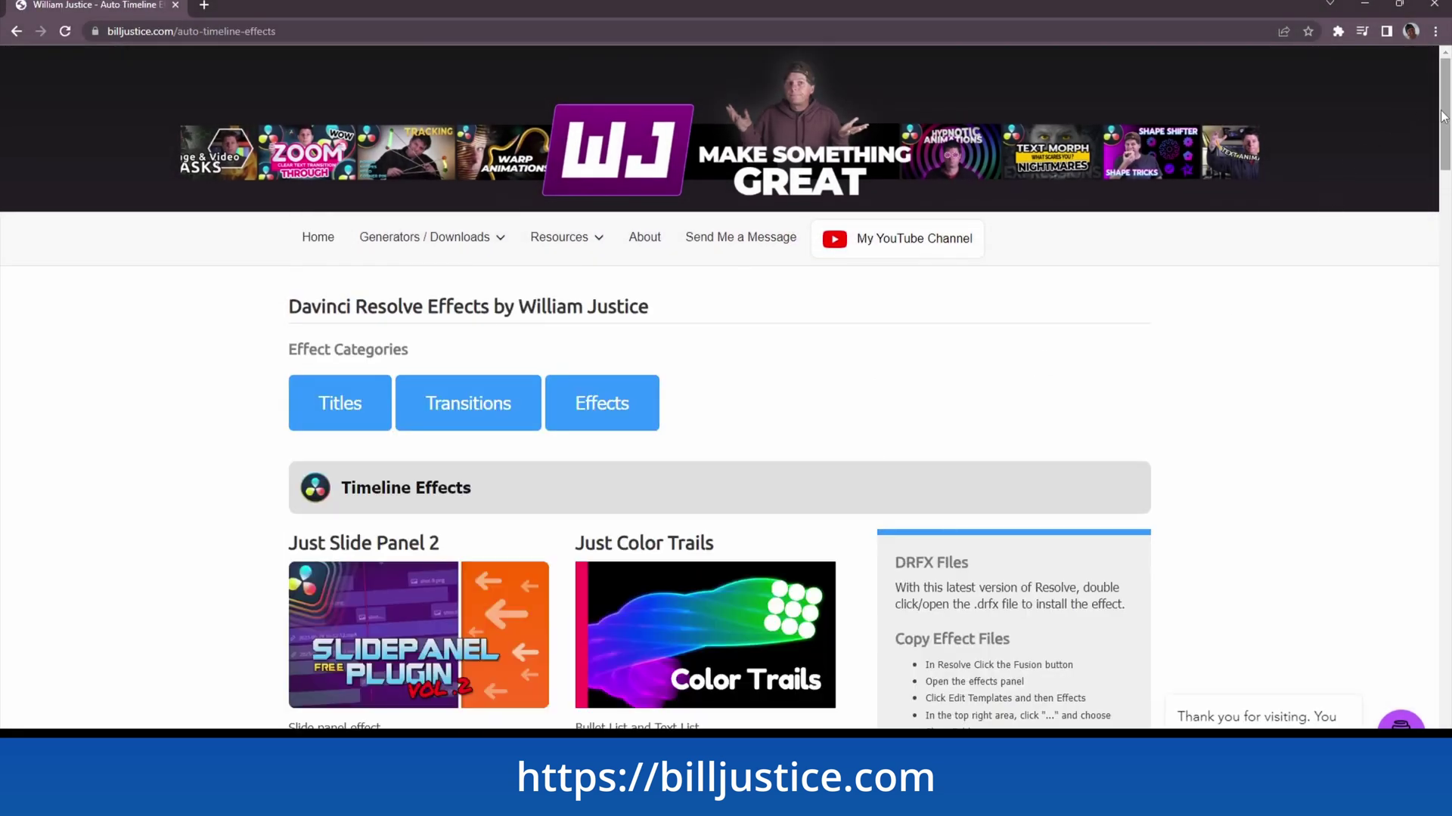
scroll(1443, 115, down, 3)
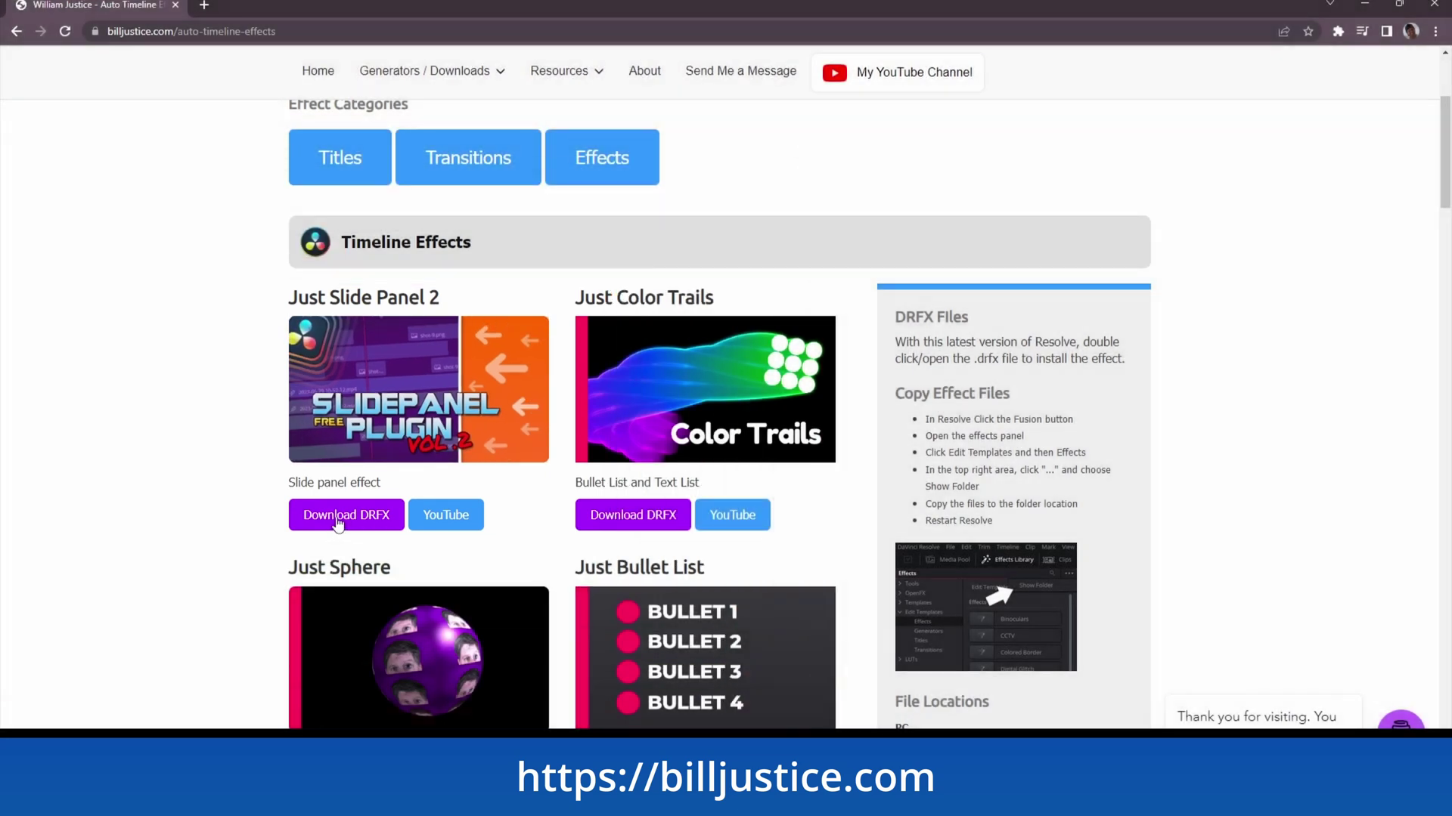
click(344, 521)
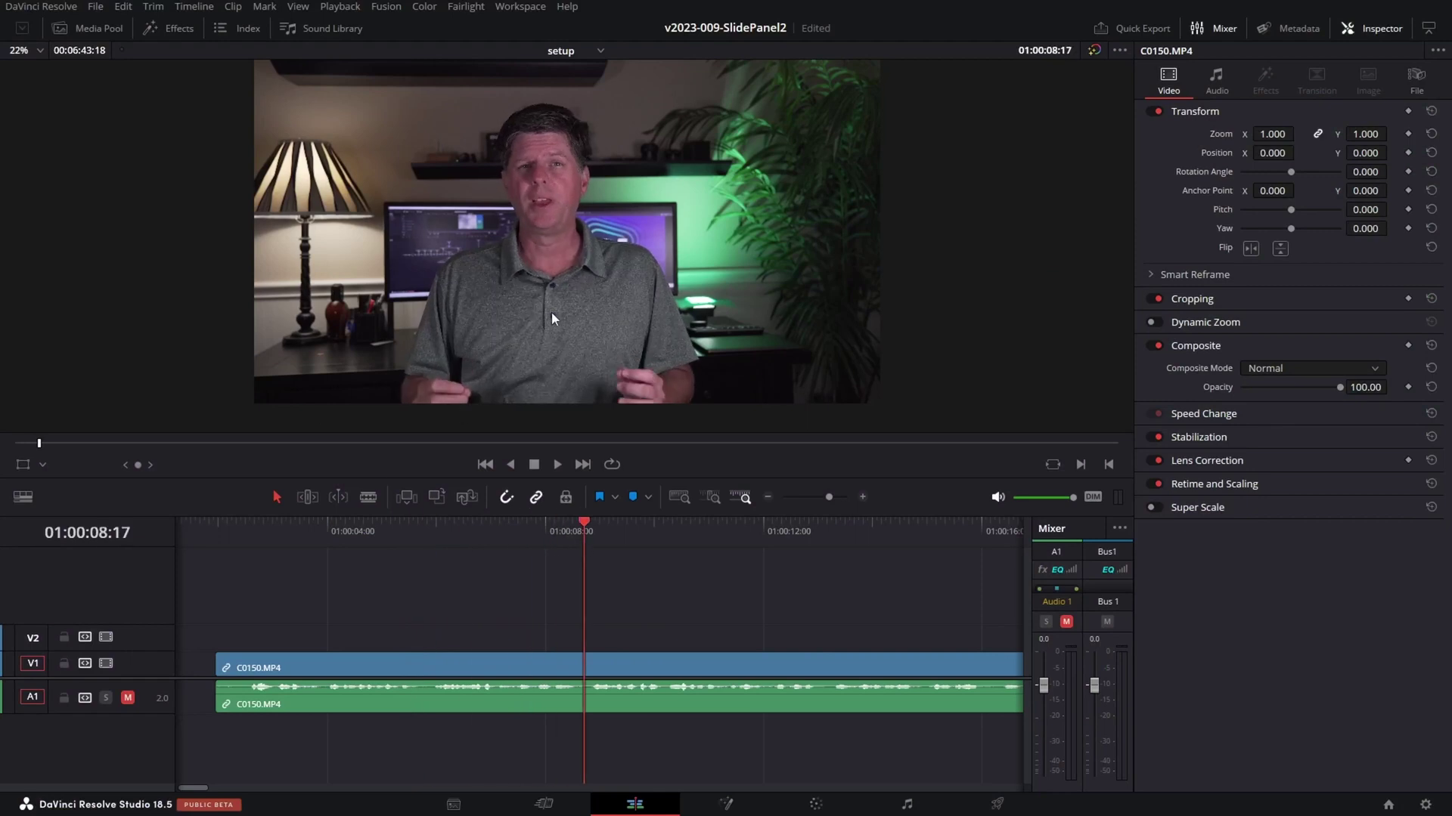
Drop a Text+ title on V2 reading SLIDE PANEL, set its font to Montserrat Black, and select it
click(185, 30)
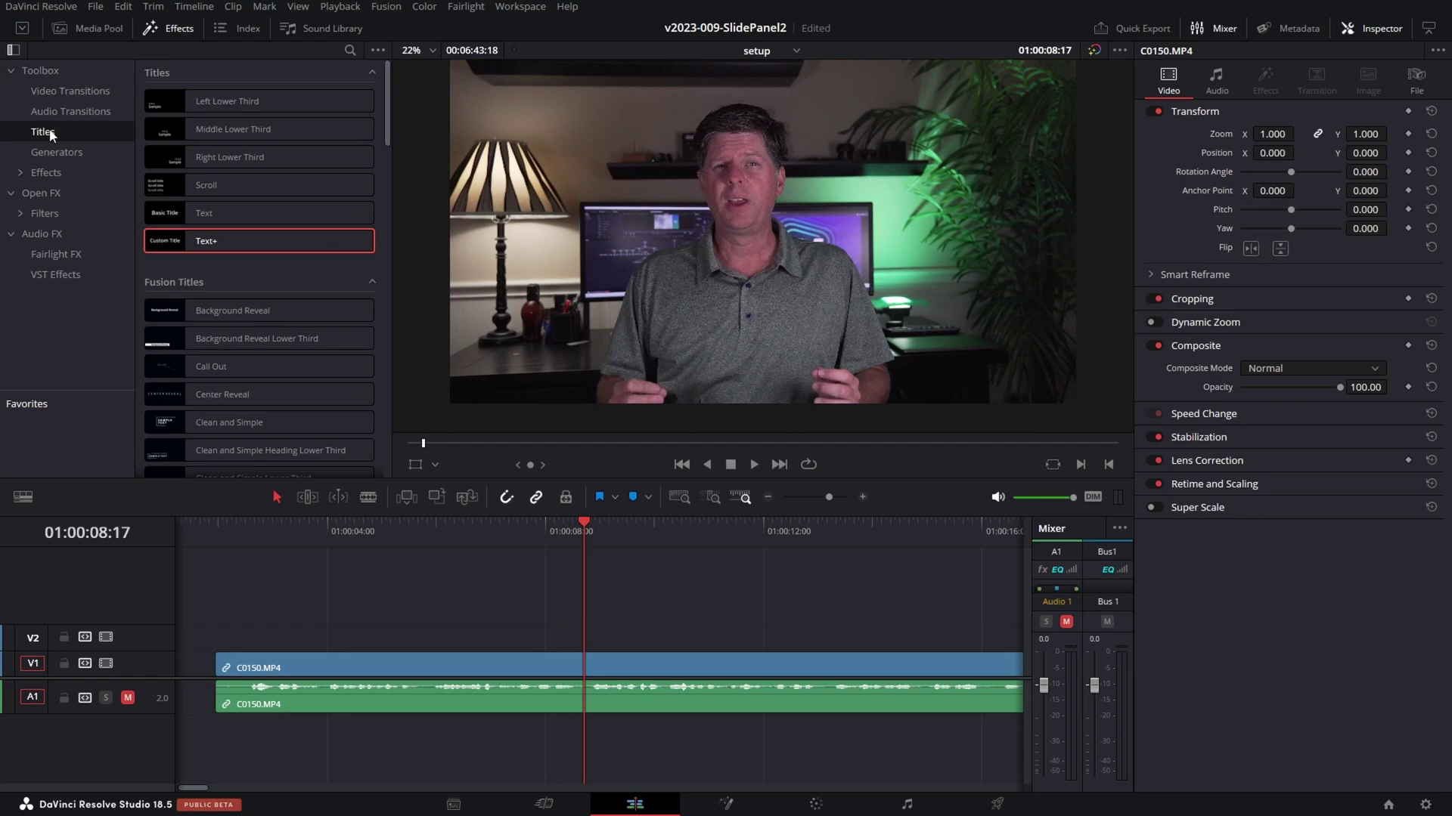
drag(210, 244, 639, 647)
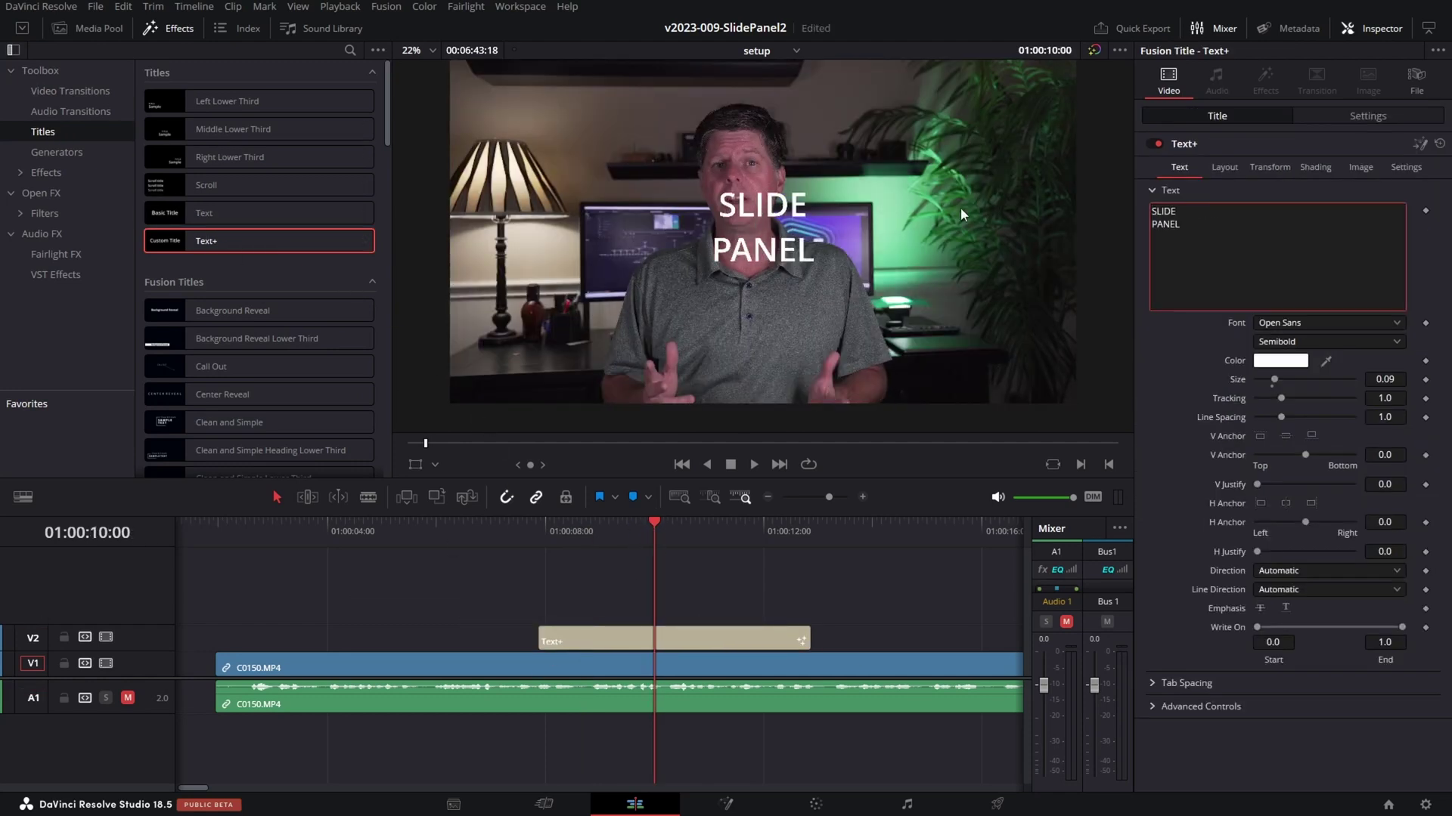
click(1323, 323)
click(1298, 461)
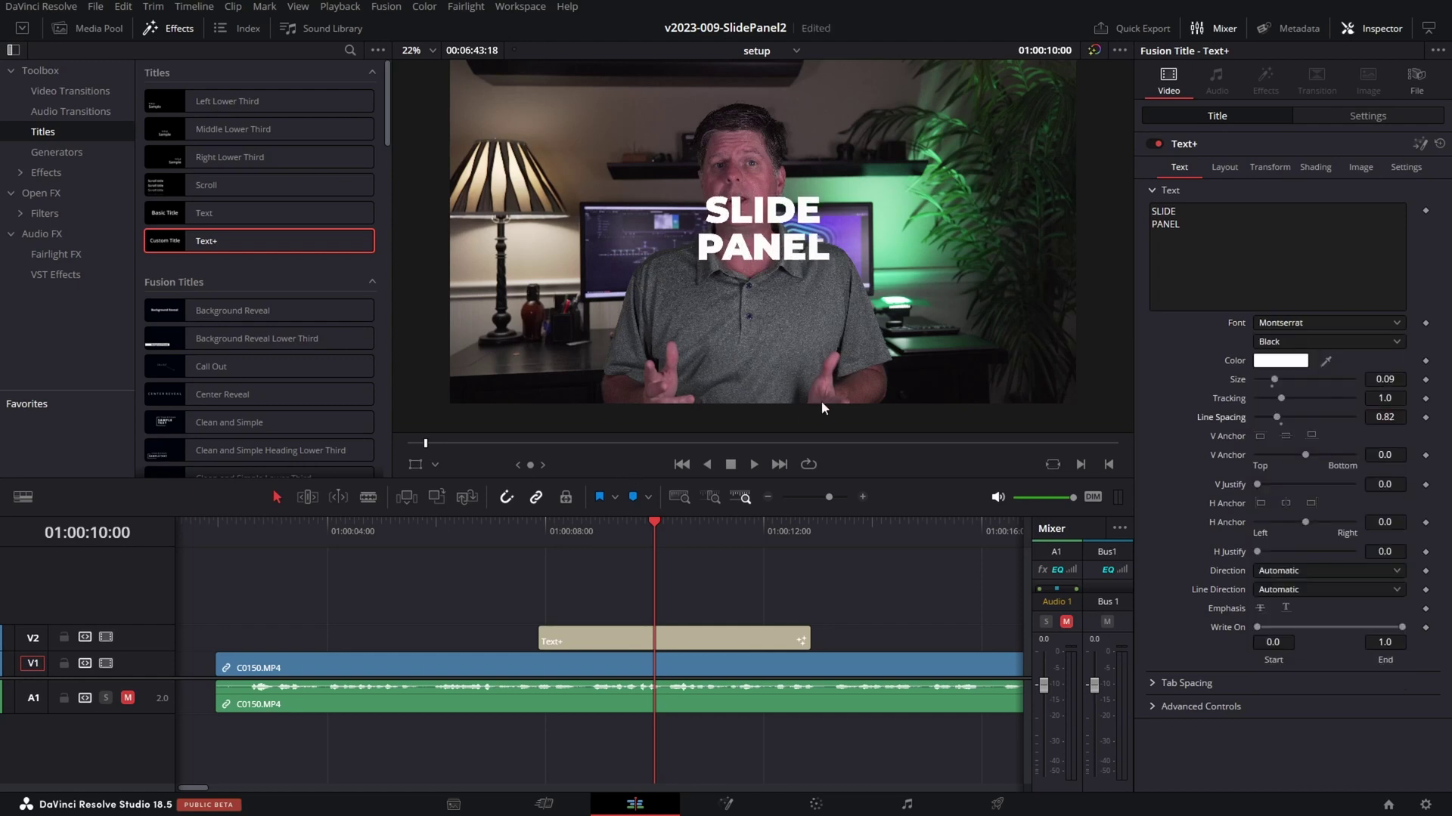
drag(641, 527, 683, 534)
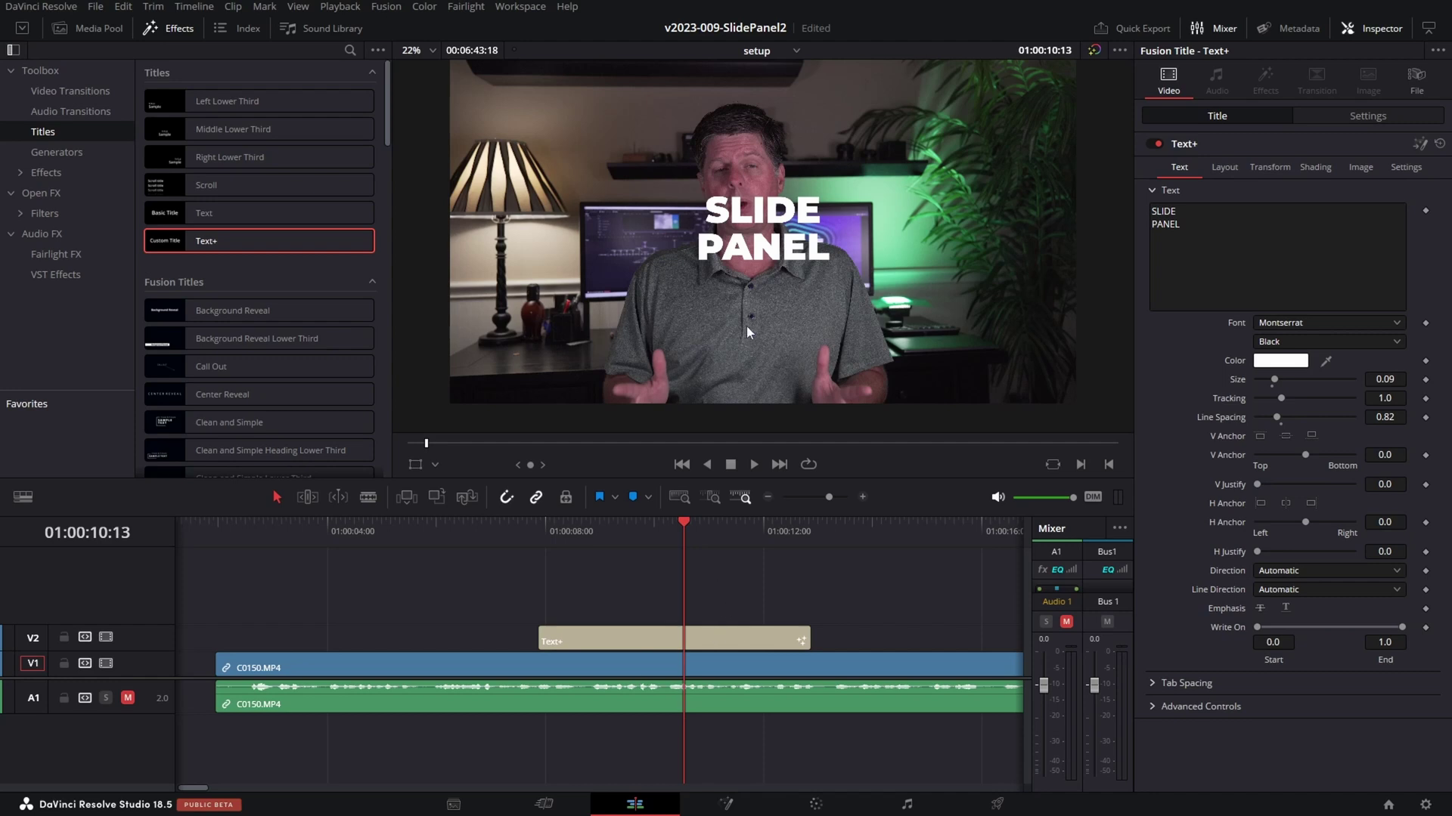
click(703, 639)
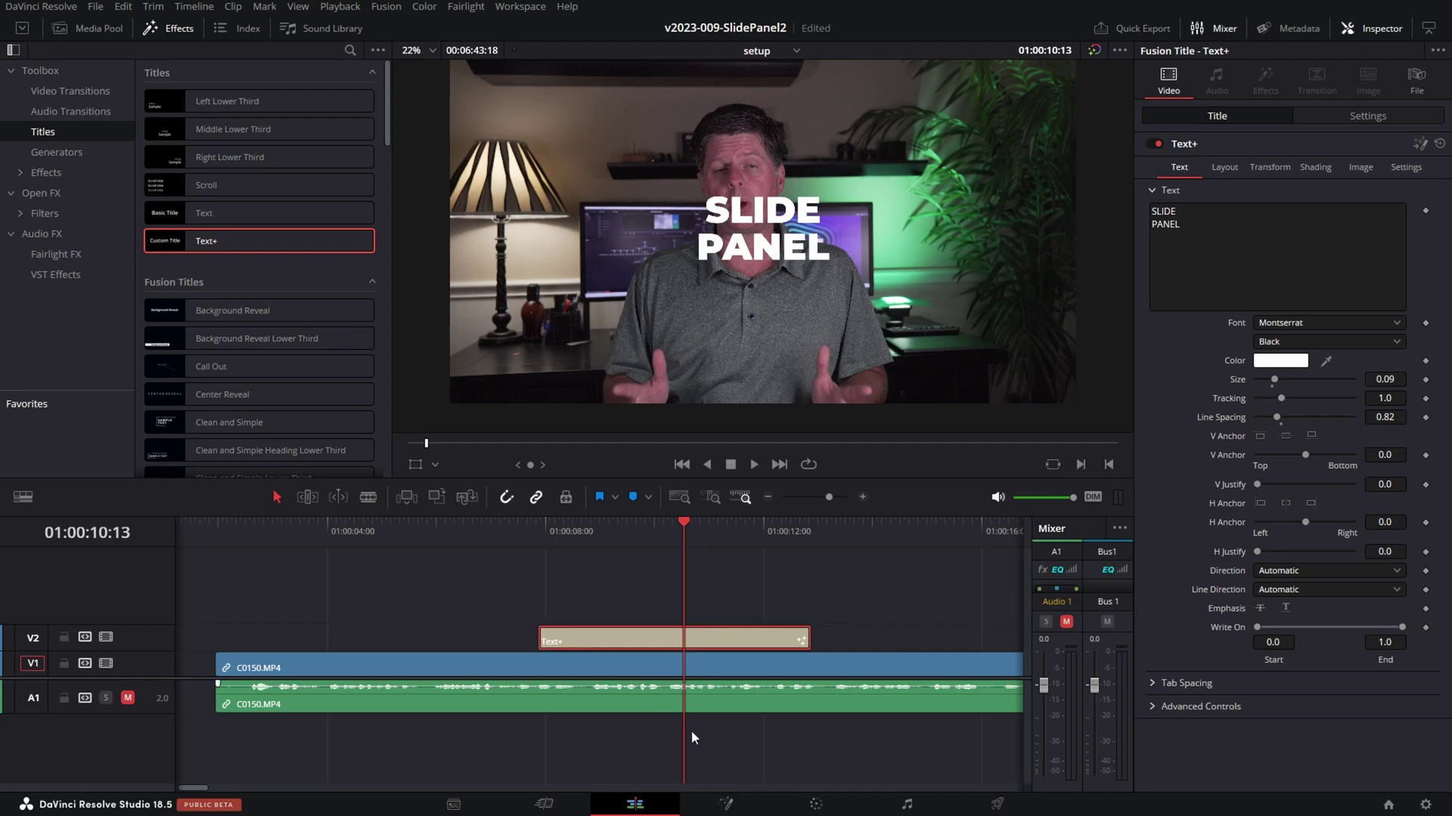
Open the title in Fusion and browse Templates > Edit > Effects > WilliamJustice
click(725, 804)
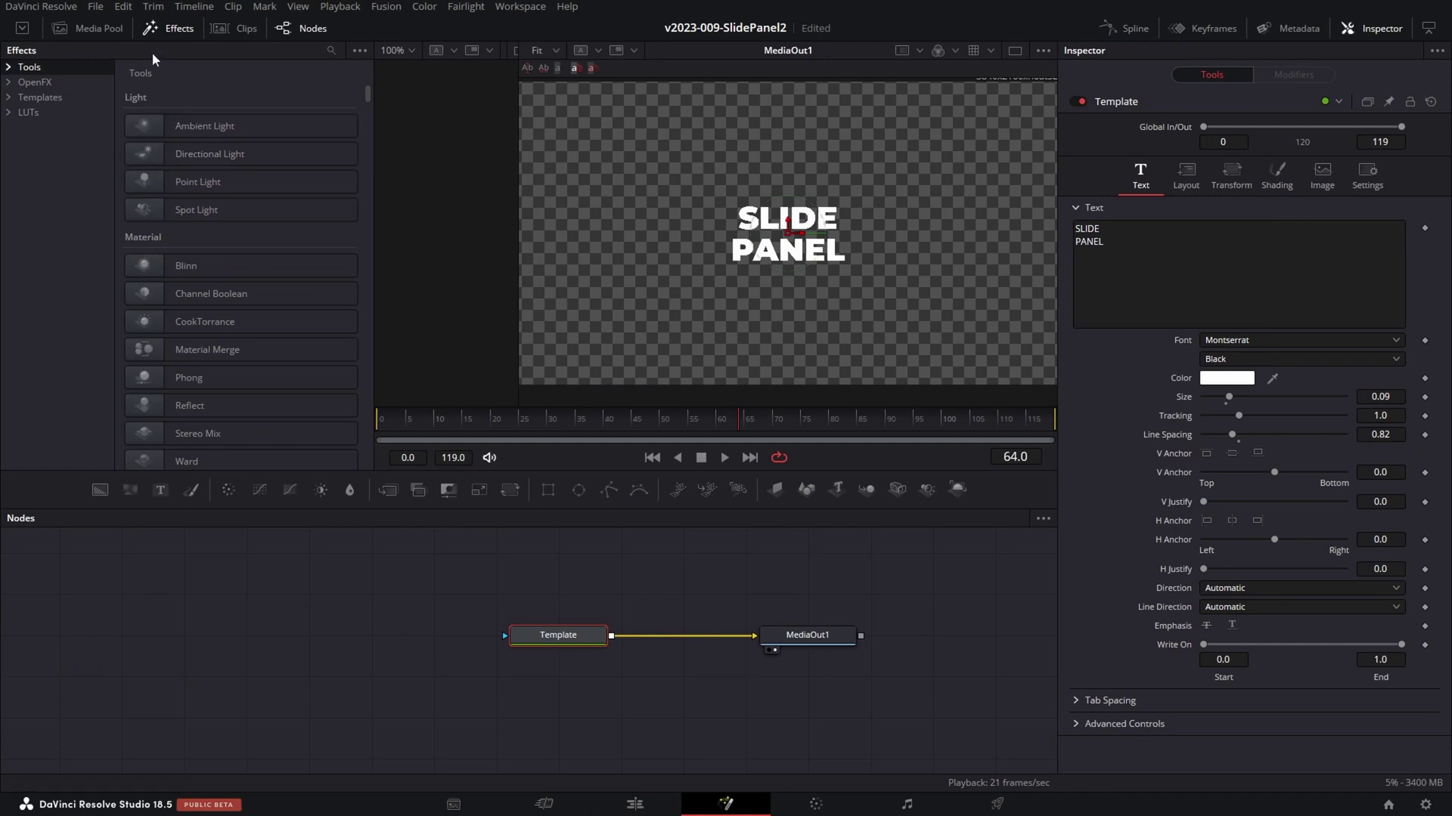
click(11, 96)
click(24, 111)
click(38, 126)
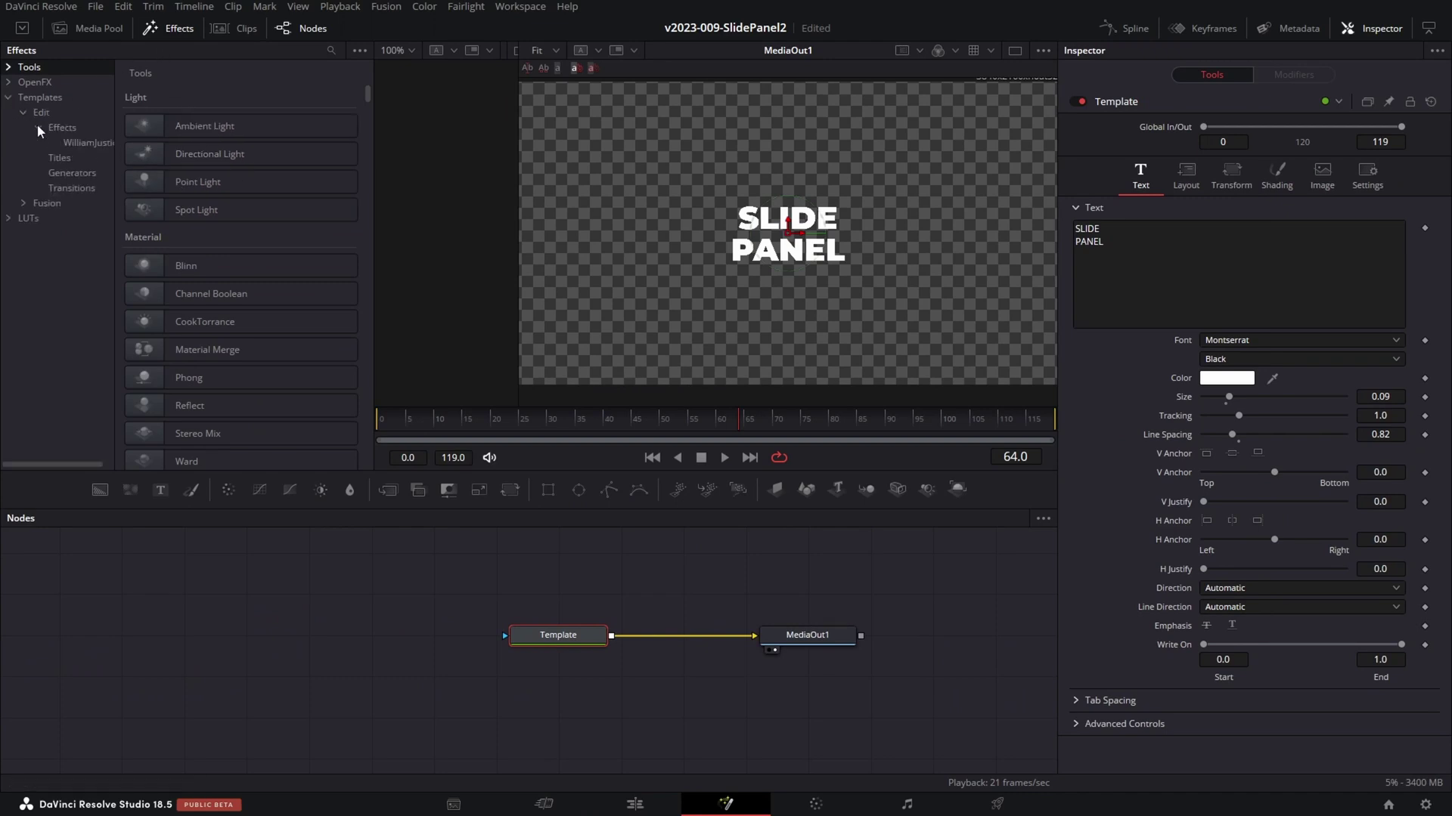
drag(114, 147, 150, 146)
click(99, 145)
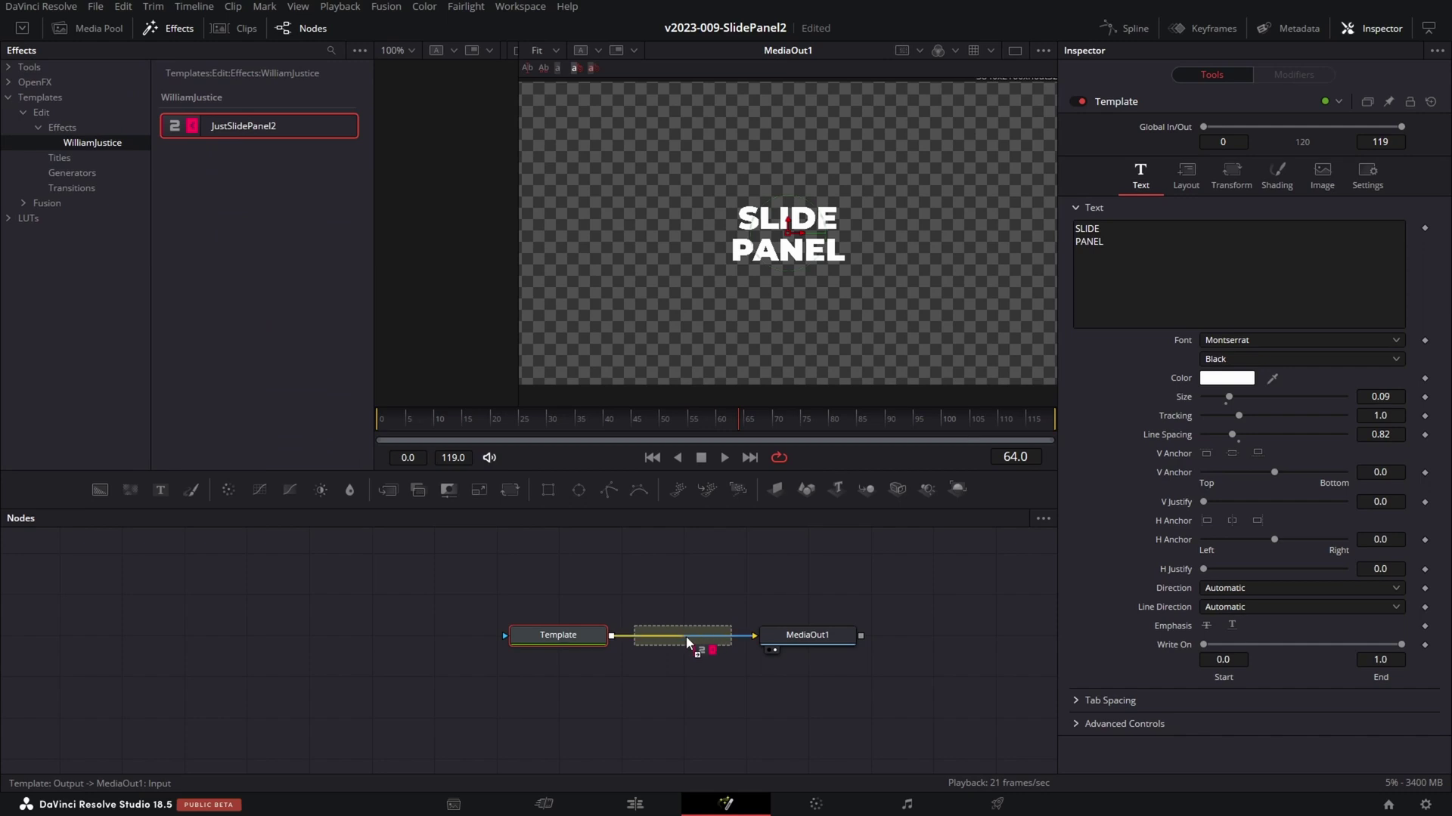
Insert JustSlidePanel2 between the Template and MediaOut1 nodes and select it to show its settings
drag(686, 636, 687, 636)
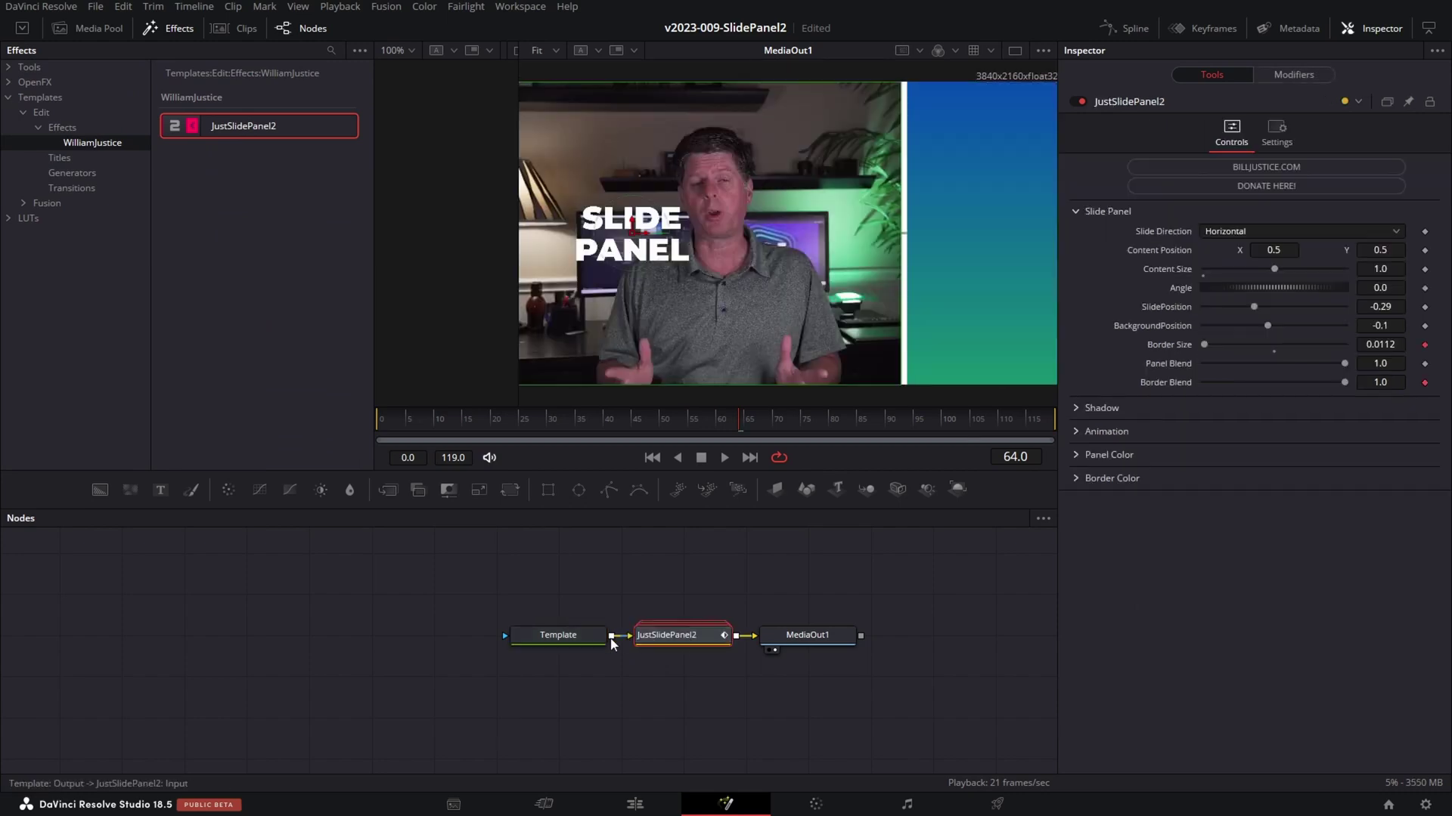
click(505, 642)
drag(807, 635, 870, 635)
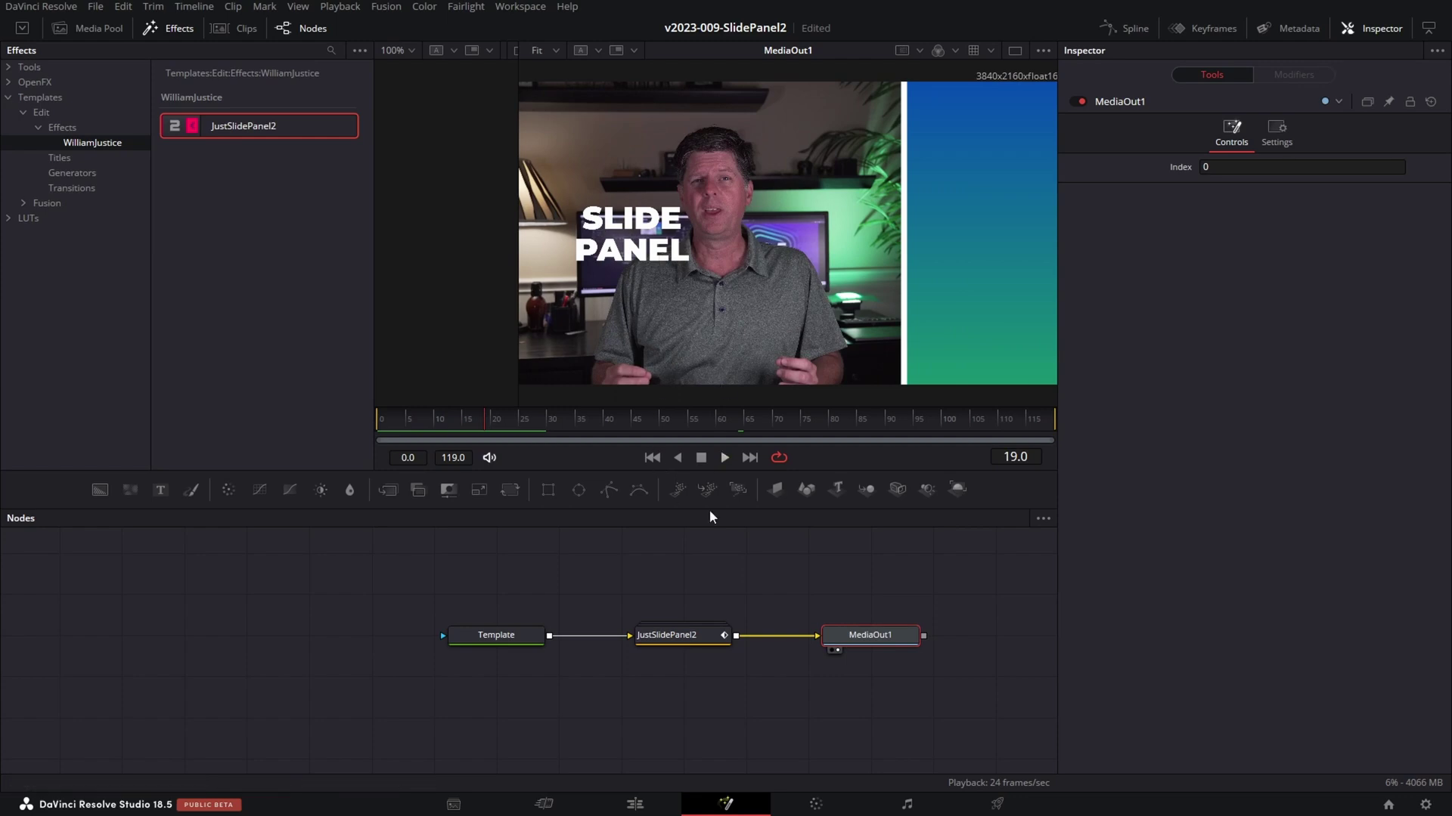
click(673, 641)
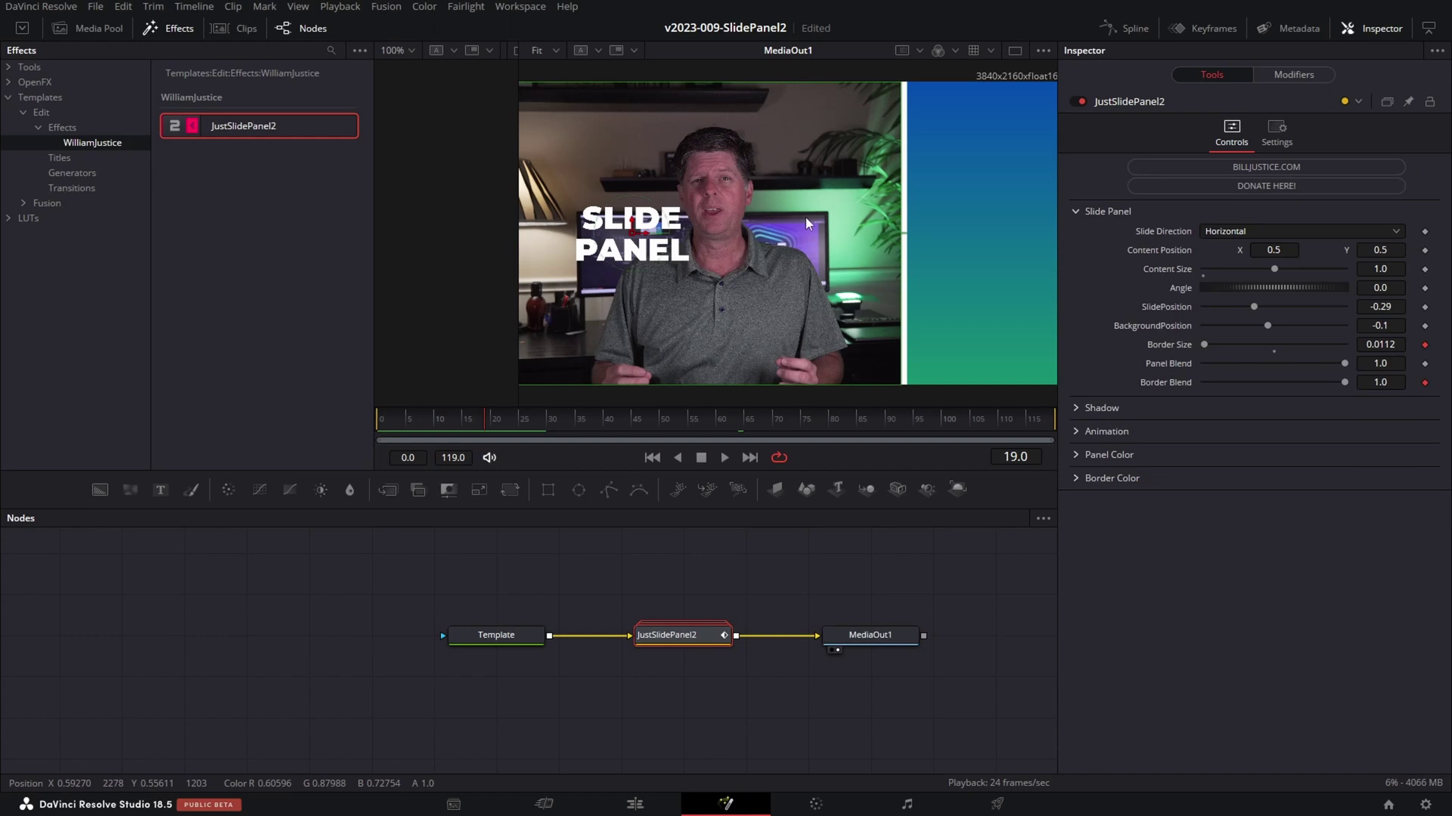
drag(371, 454, 212, 576)
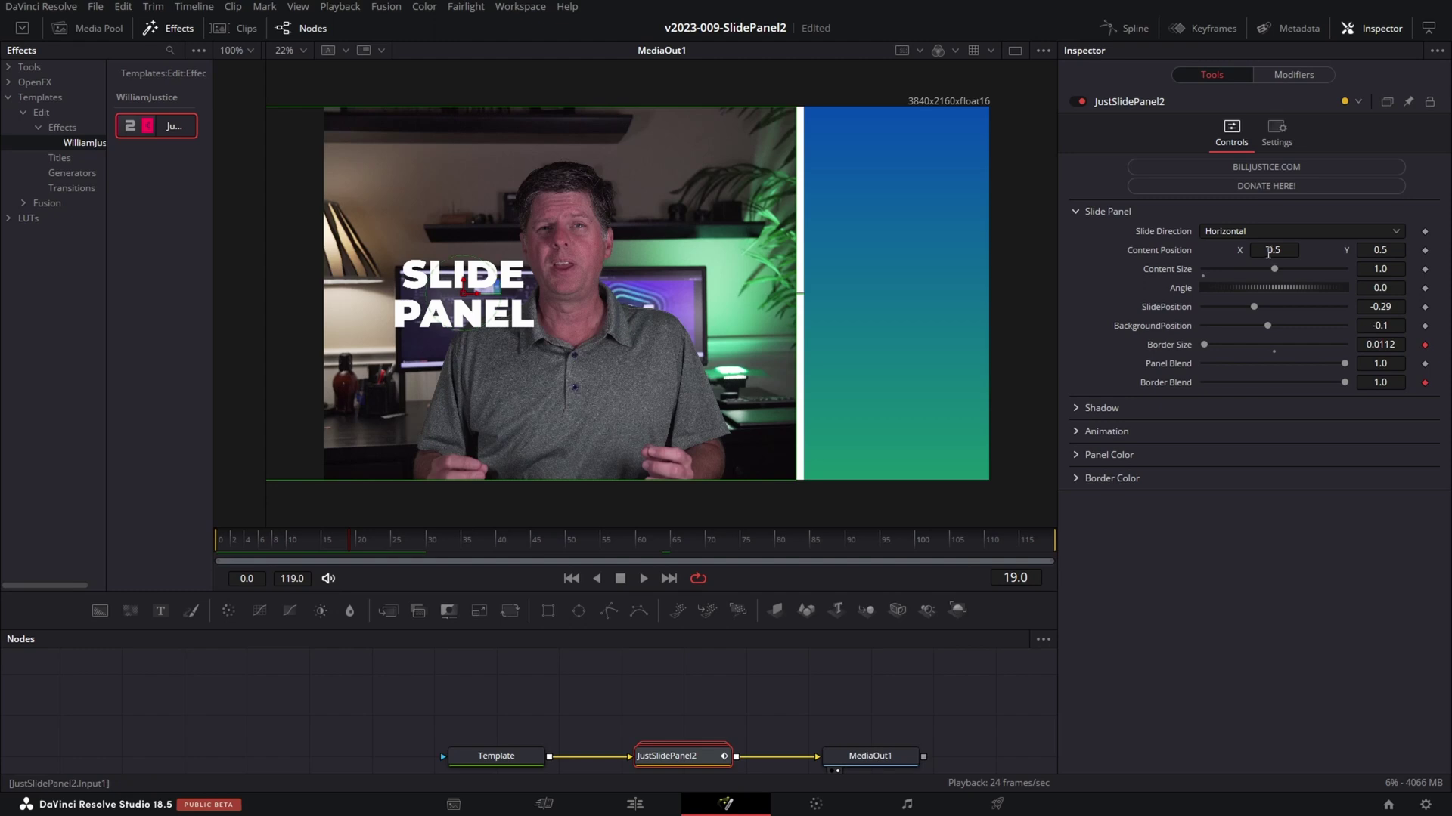
Place SLIDE PANEL near the top of the left panel and set BackgroundPosition to about 0.32
drag(472, 283, 898, 285)
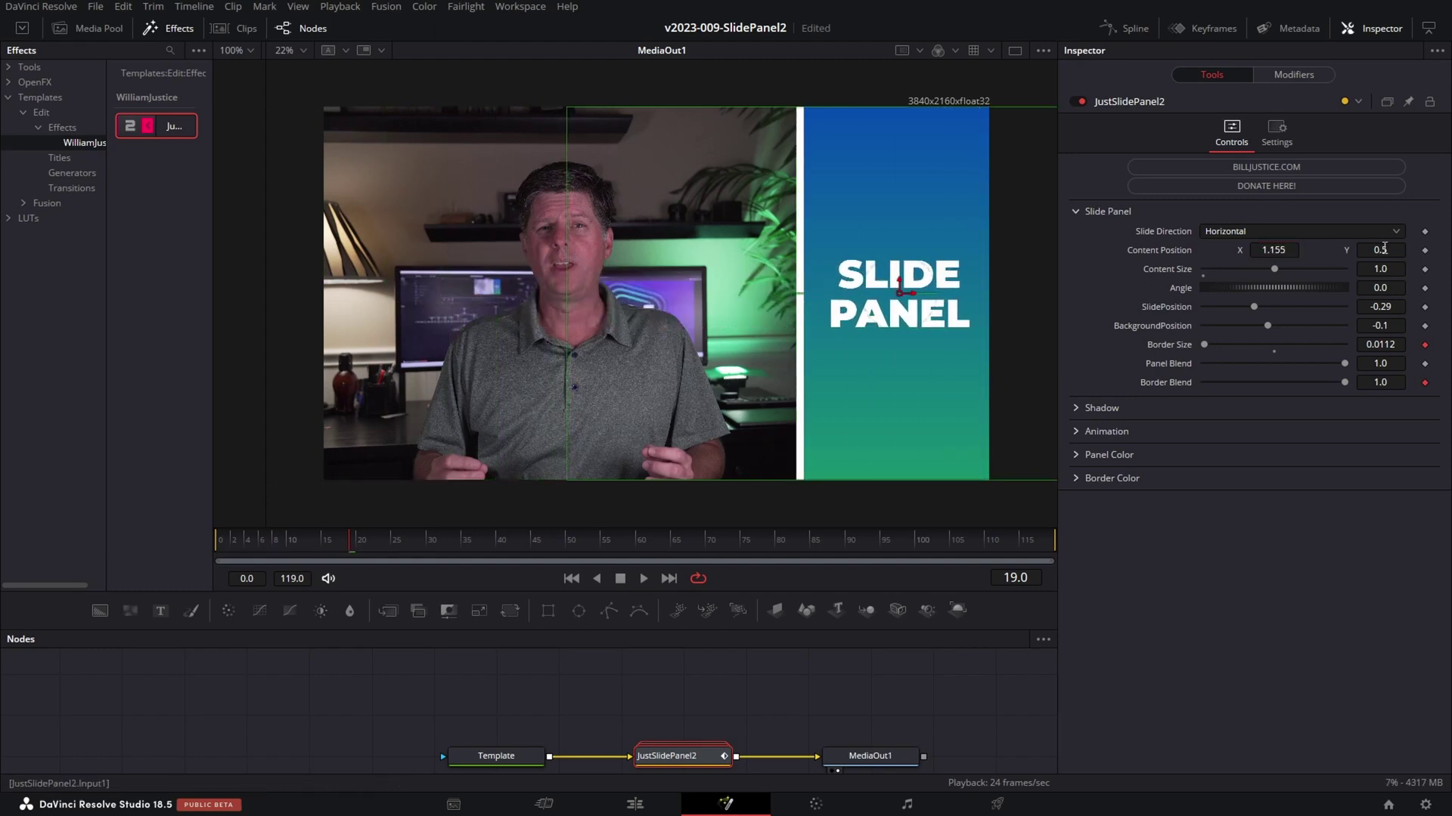
drag(1384, 250, 1429, 249)
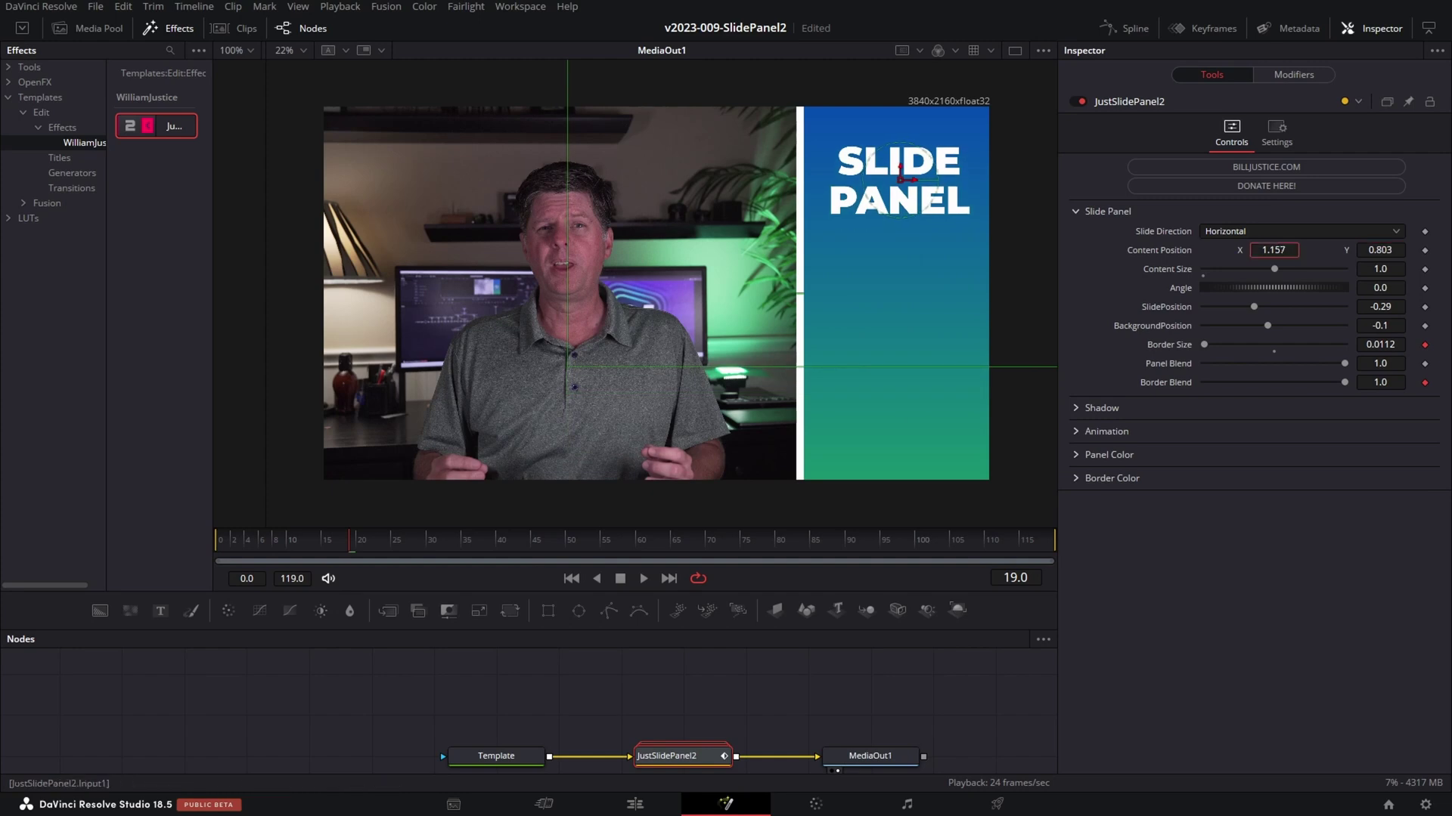
mouse_move(1309, 288)
mouse_down()
mouse_move(1227, 311)
mouse_move(1314, 308)
mouse_up()
double_click(1276, 288)
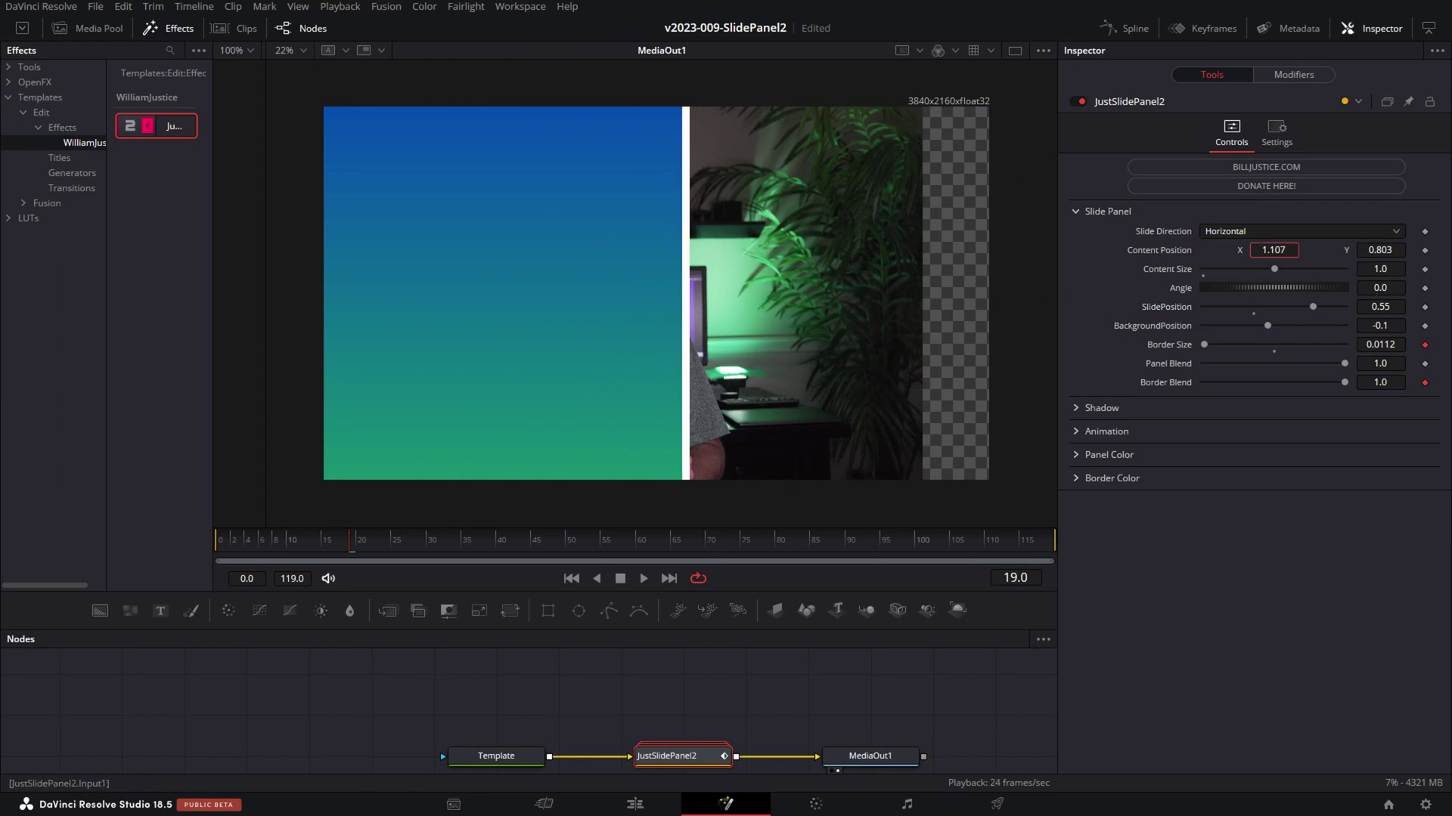
drag(1017, 179, 494, 179)
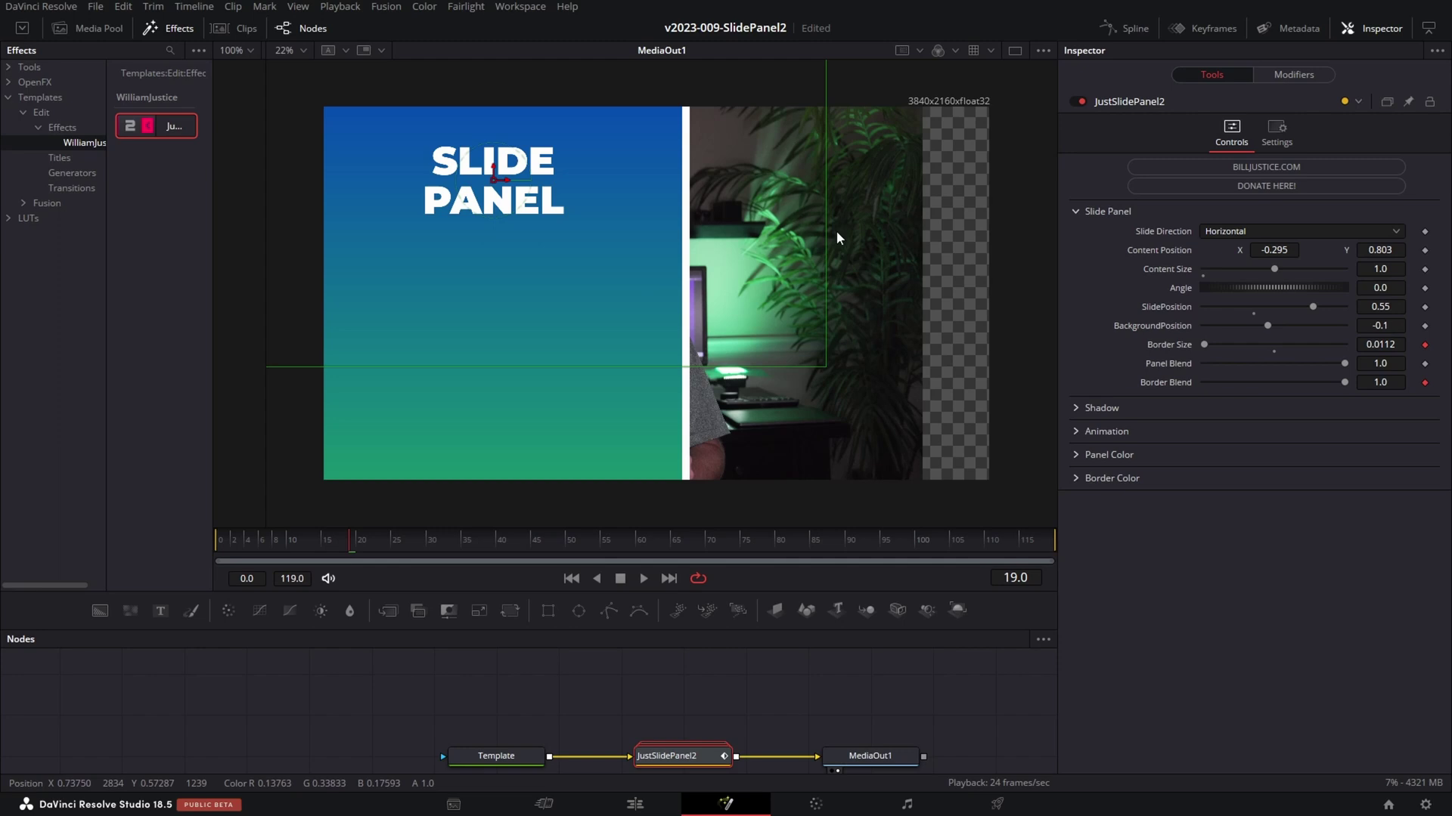
drag(1361, 328, 1394, 329)
Play the panel animation from near the start of the clip
click(279, 538)
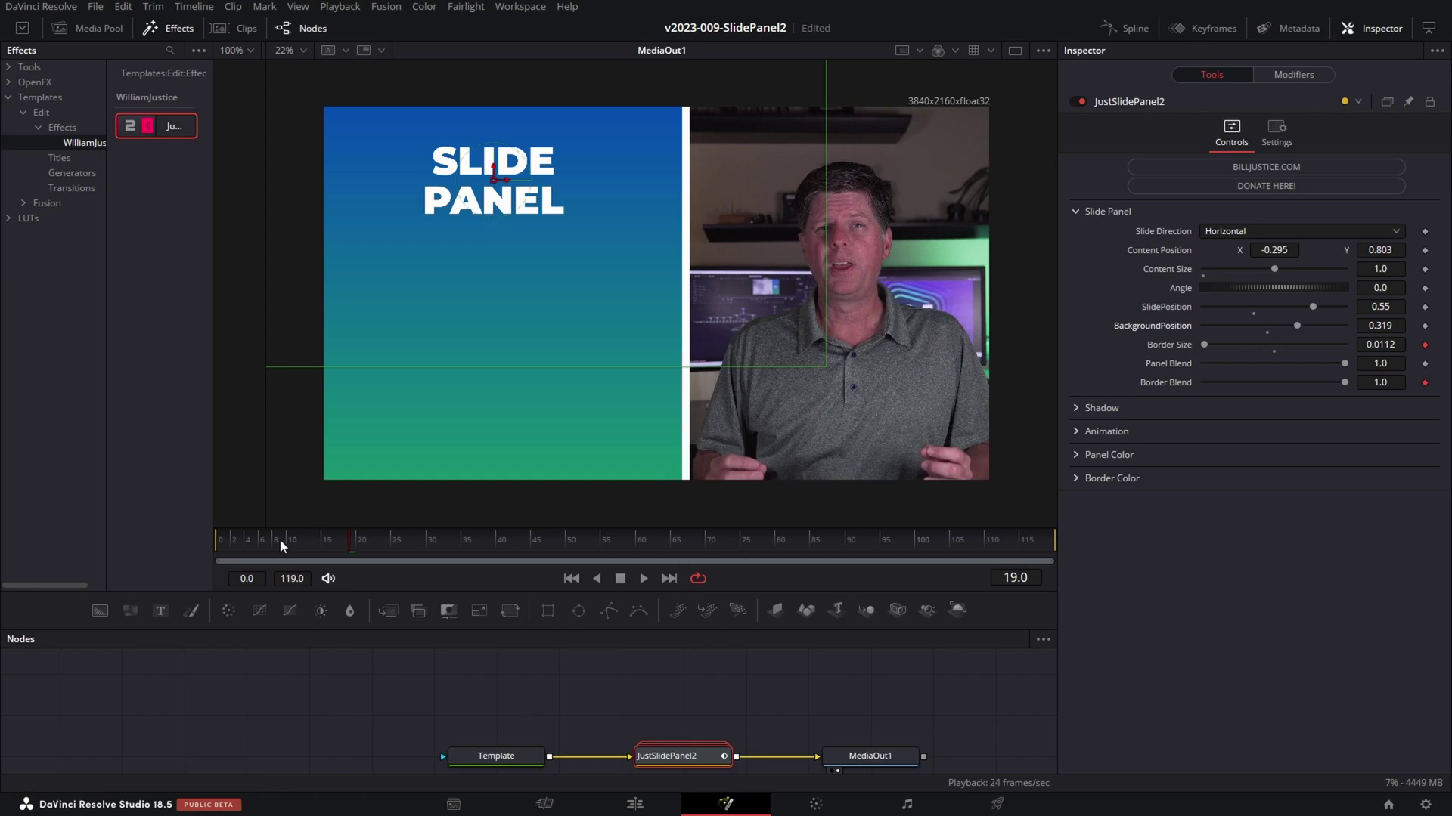
key(space)
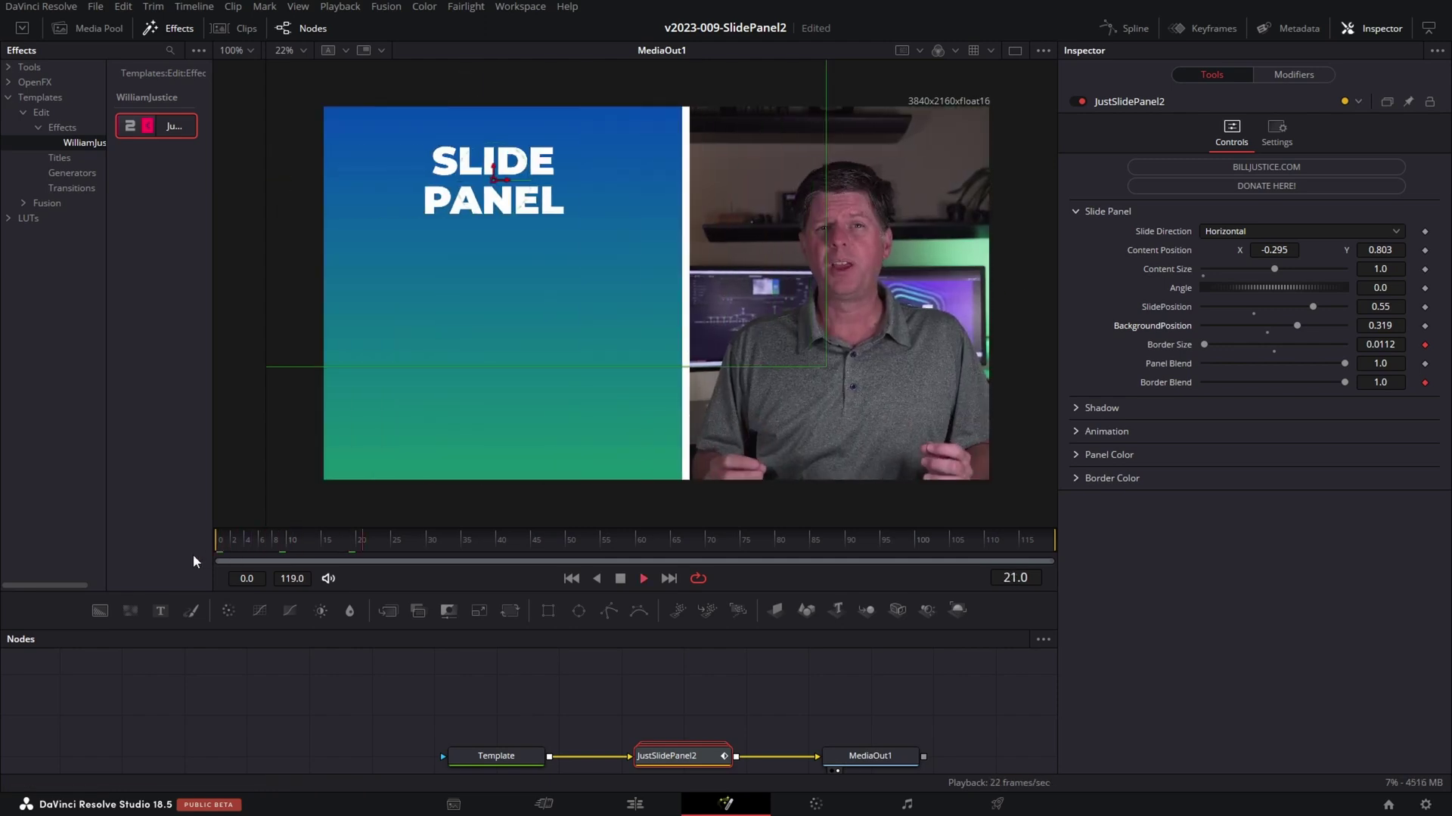
key(space)
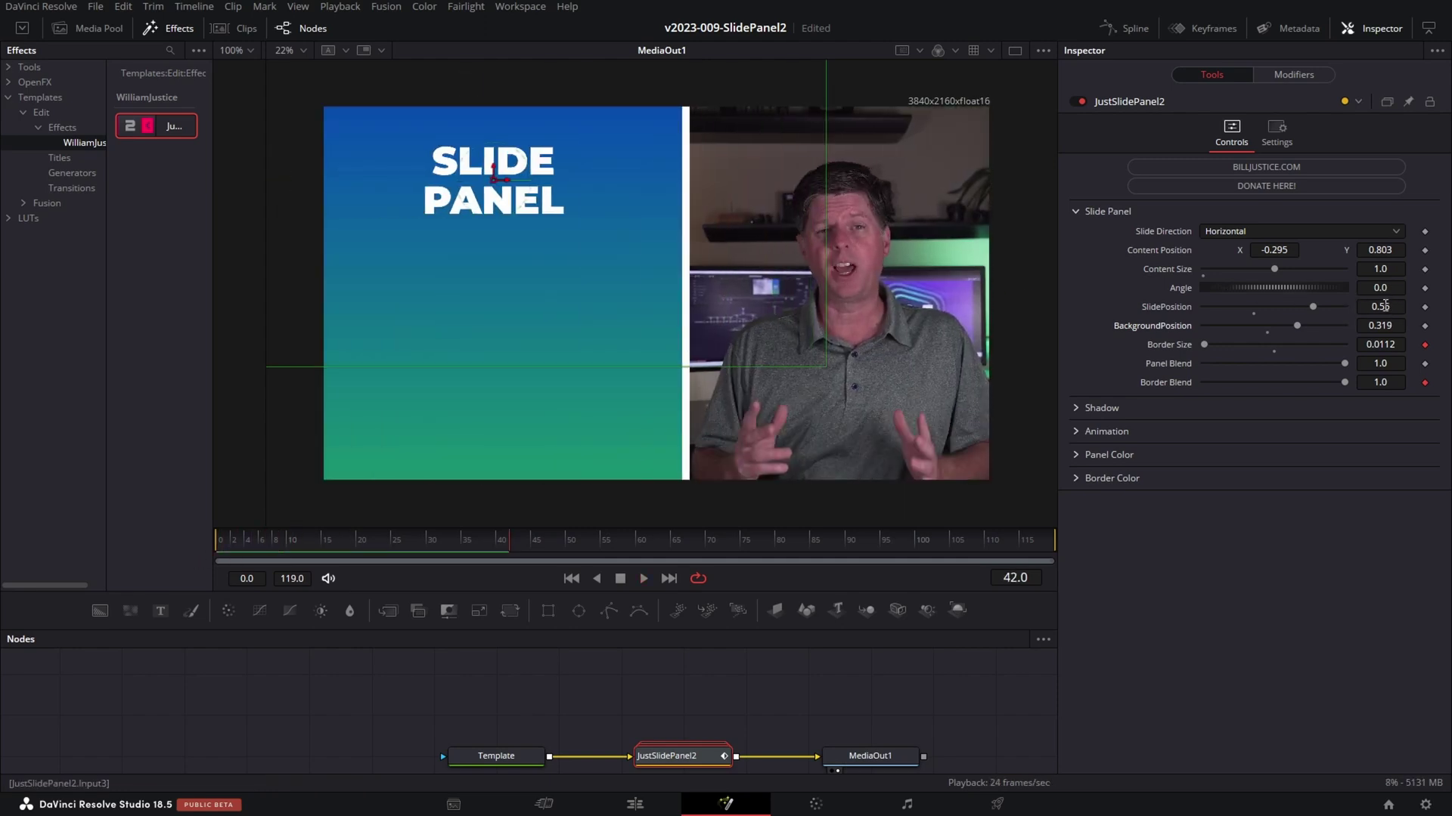
Nudge panel, title (X -0.223) and background (0.262); set Border Size 0.012, Panel Blend 0.738
drag(1385, 306, 1353, 306)
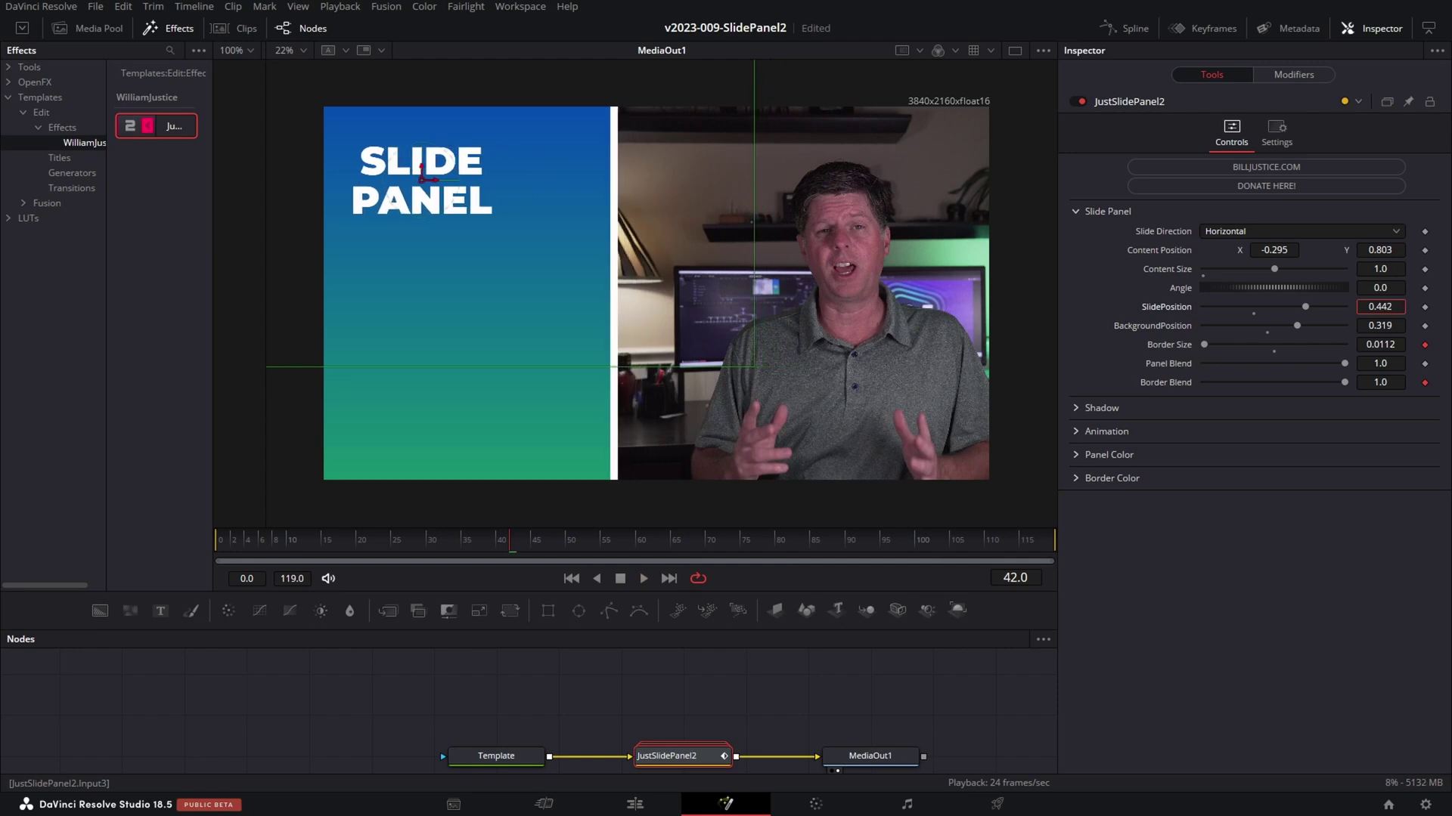
drag(1274, 250, 1290, 250)
drag(1376, 324, 1360, 323)
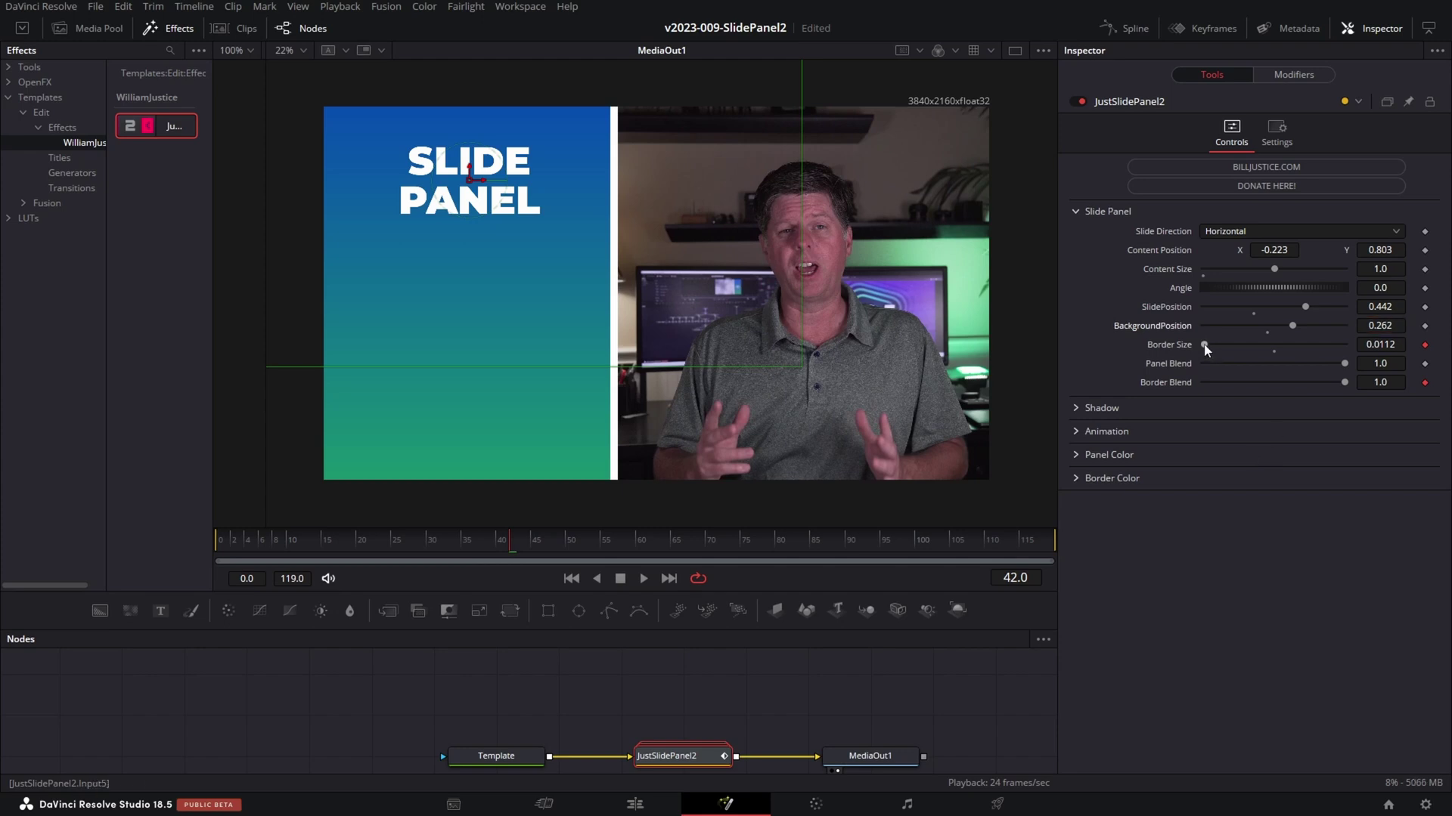
drag(1203, 344, 1200, 342)
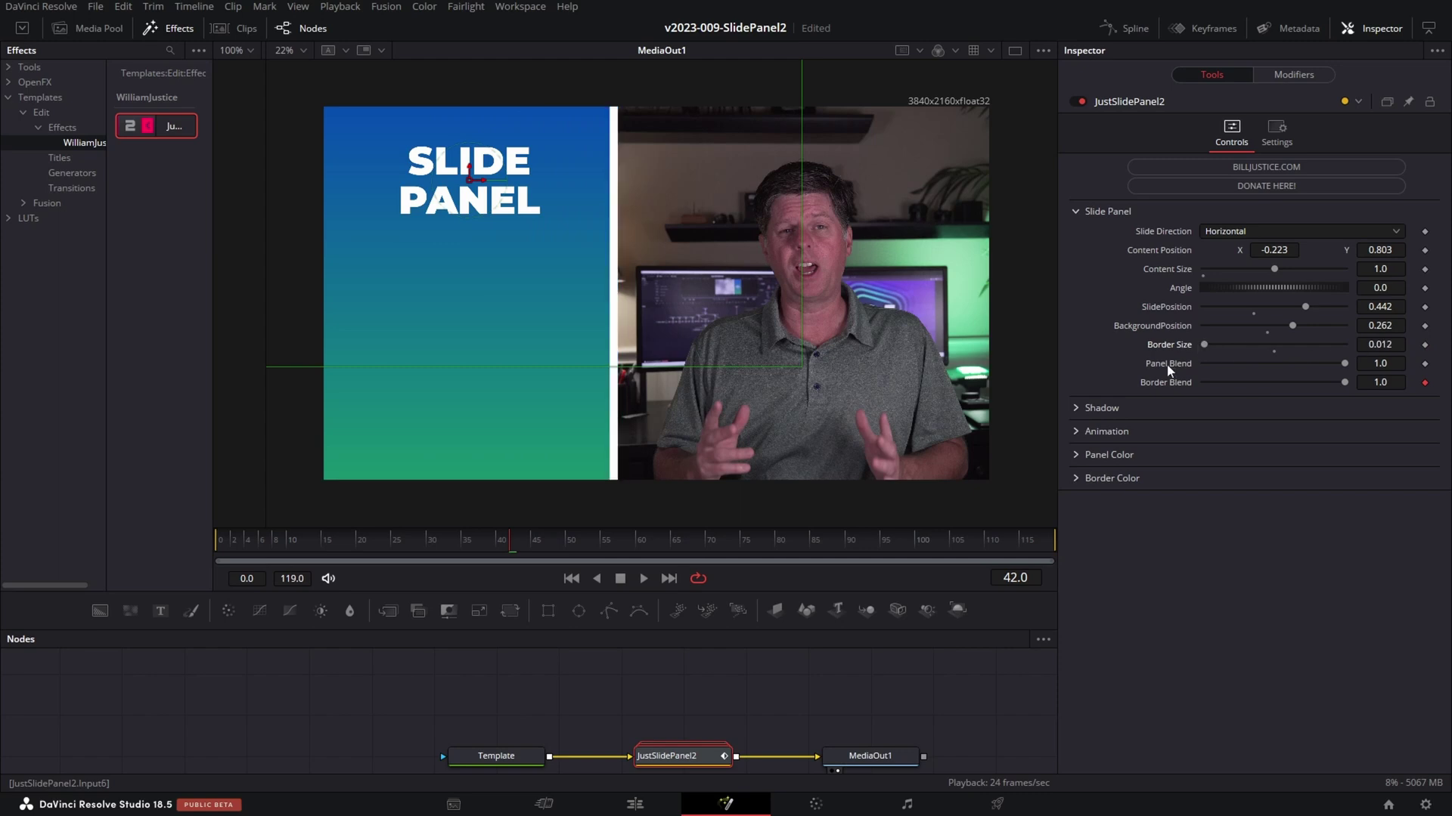
drag(1347, 365, 1309, 360)
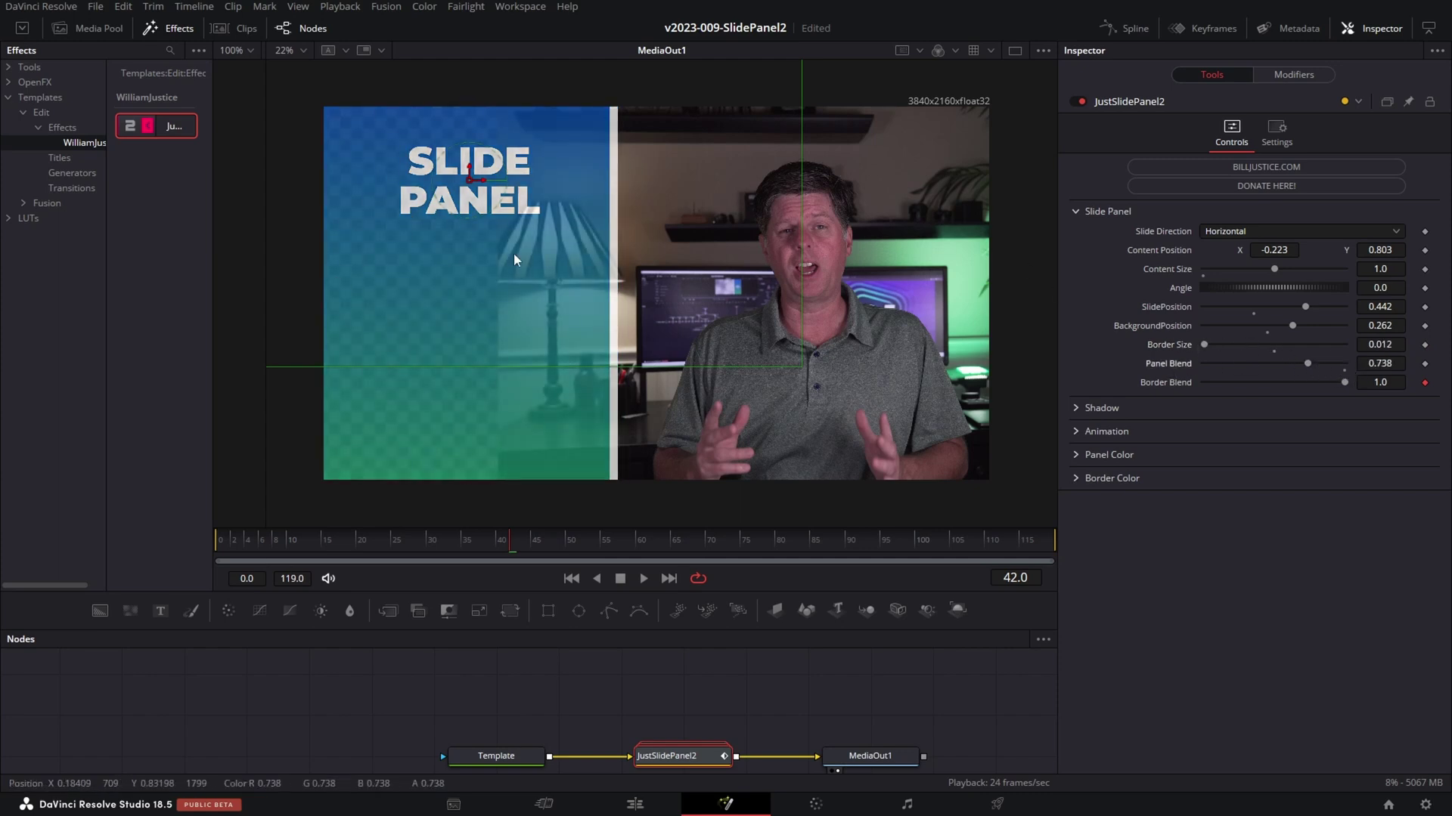
Reset Panel Blend to 1.0 and give the shadow full blend with softness 0.02647
double_click(1306, 363)
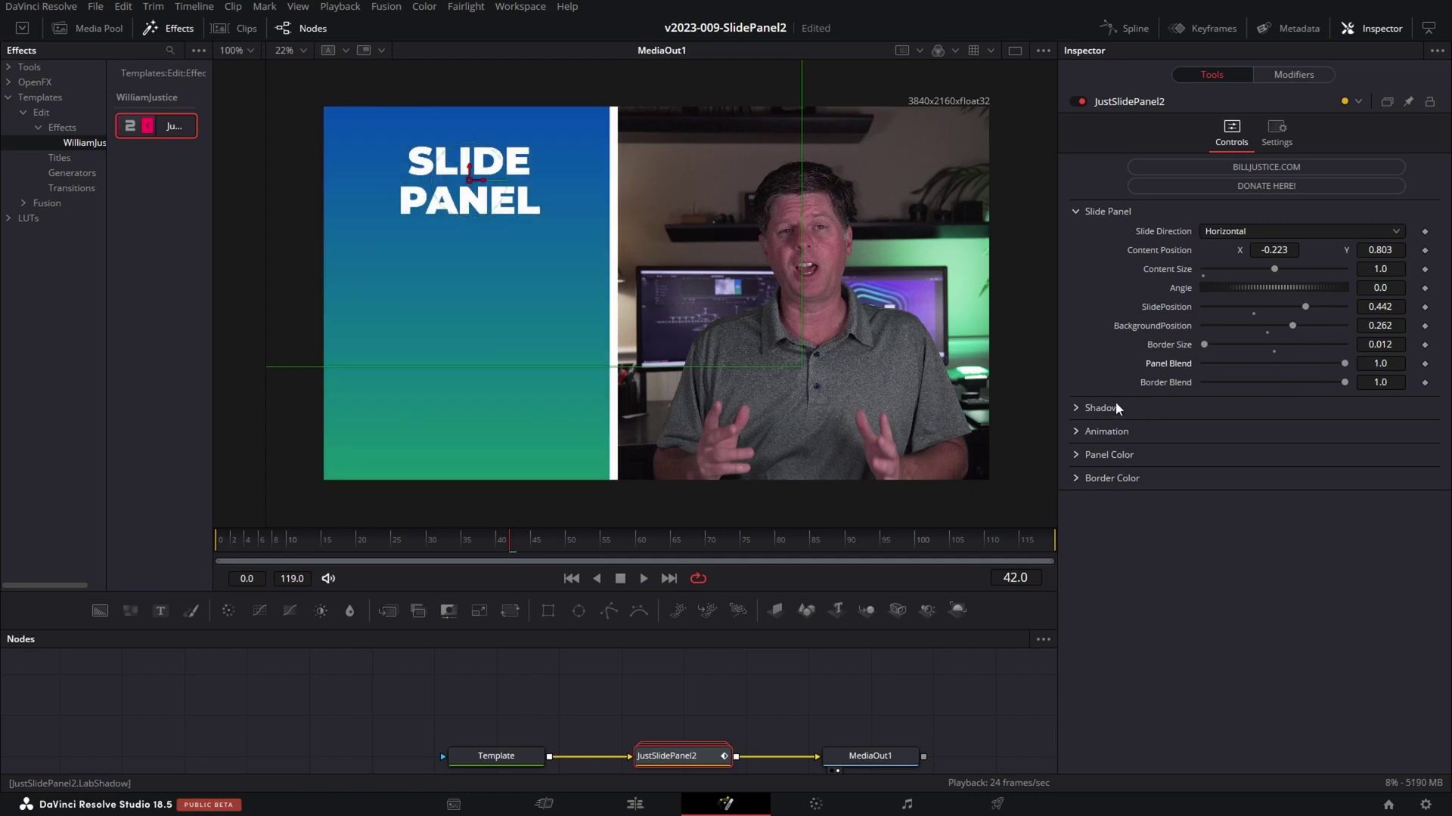
click(1075, 407)
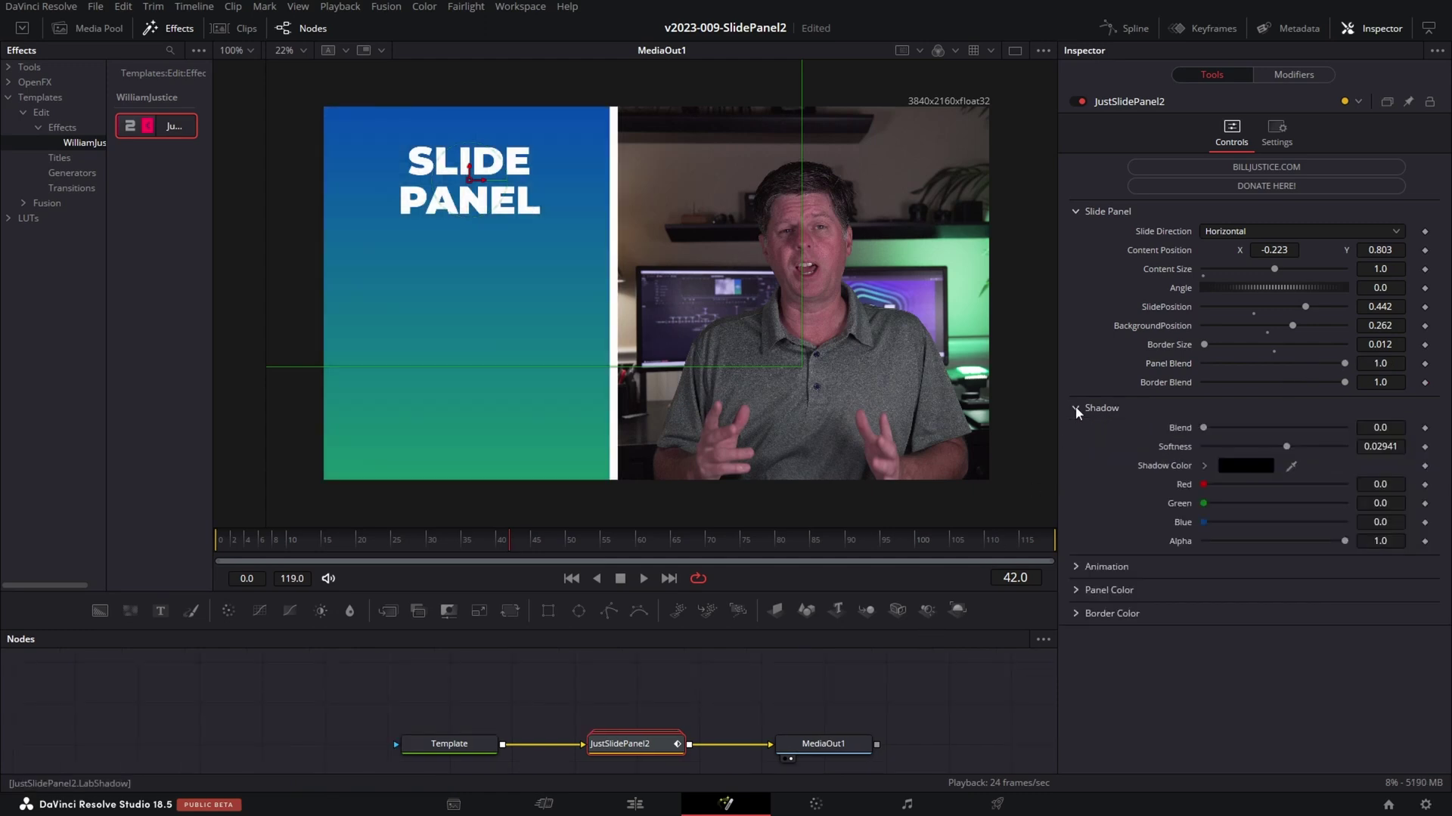
drag(1213, 428, 1350, 428)
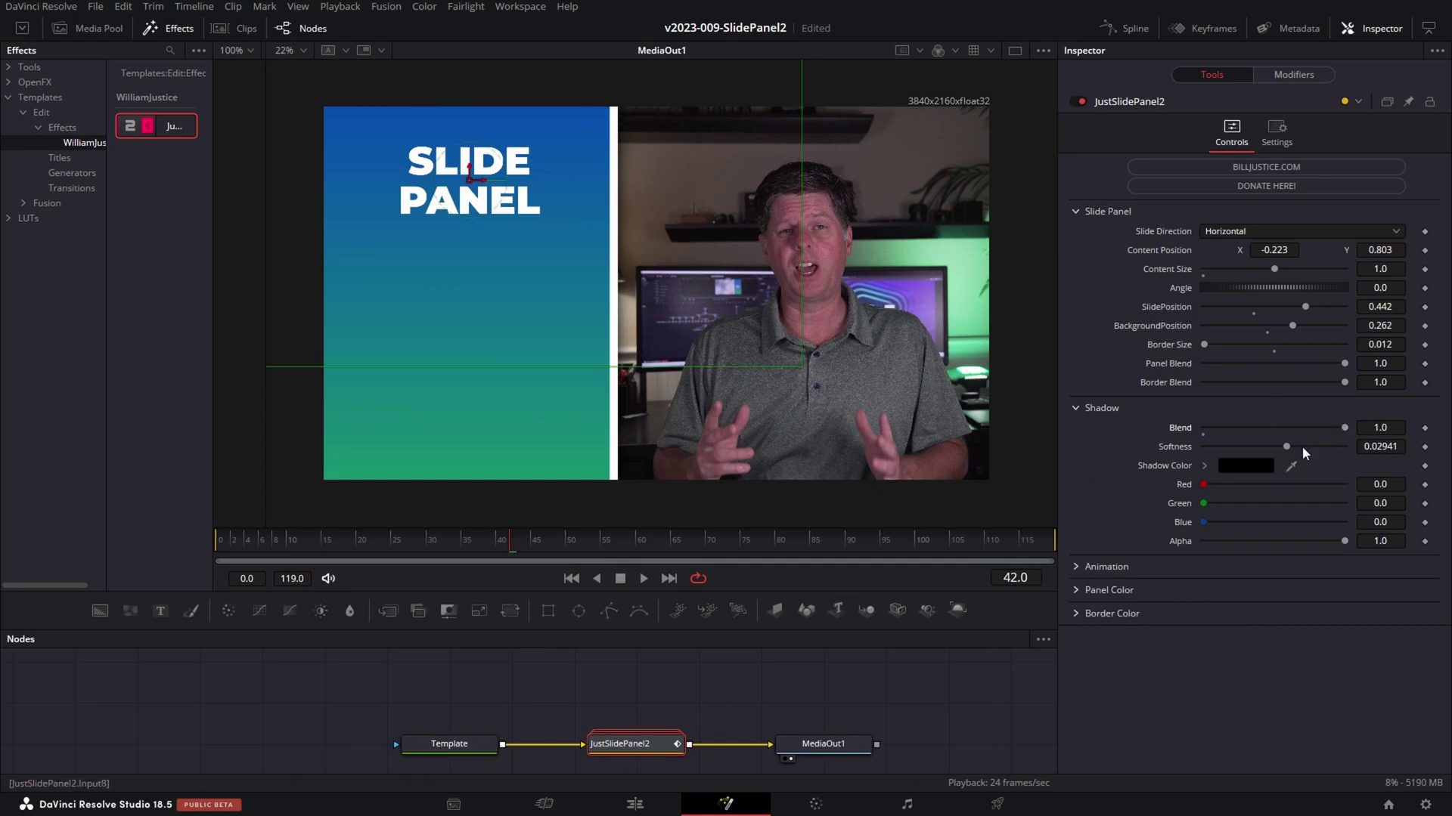
mouse_move(1291, 446)
mouse_down()
mouse_move(1245, 441)
mouse_move(1304, 437)
mouse_move(1282, 433)
mouse_up()
Try a green shadow colour, then cancel to keep the shadow black
click(1247, 465)
click(848, 276)
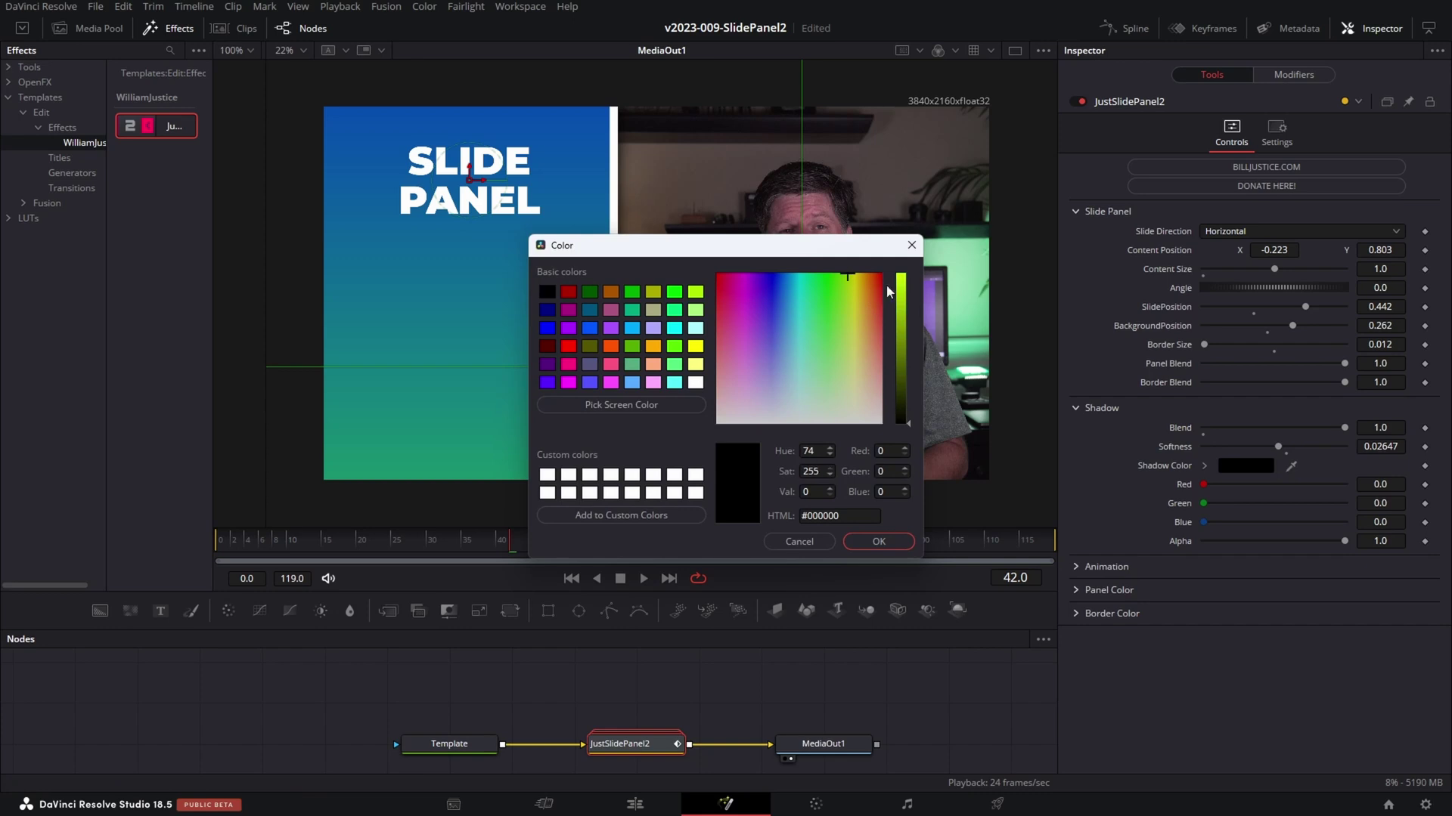
click(901, 308)
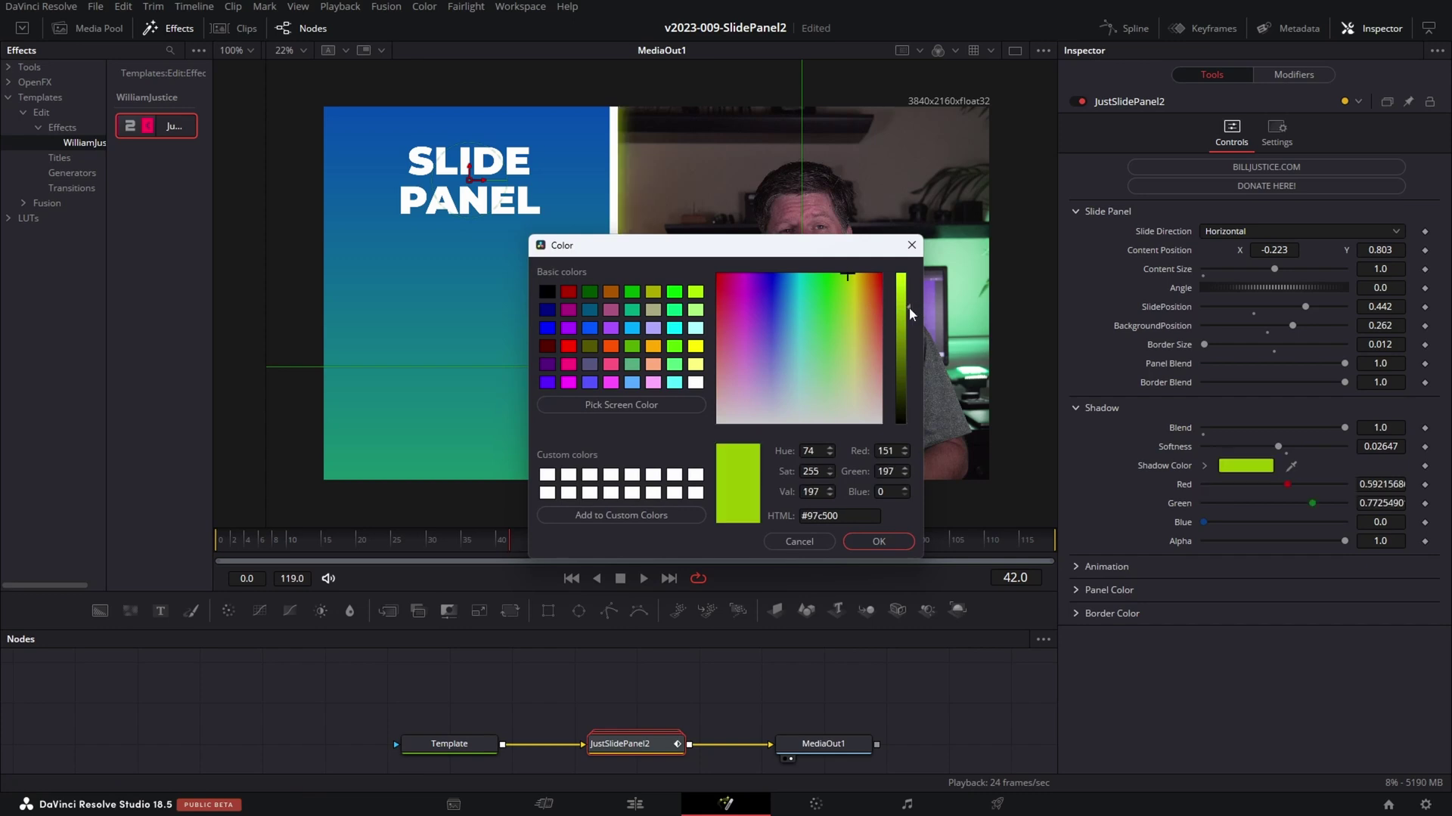
click(799, 543)
click(1099, 408)
click(1099, 433)
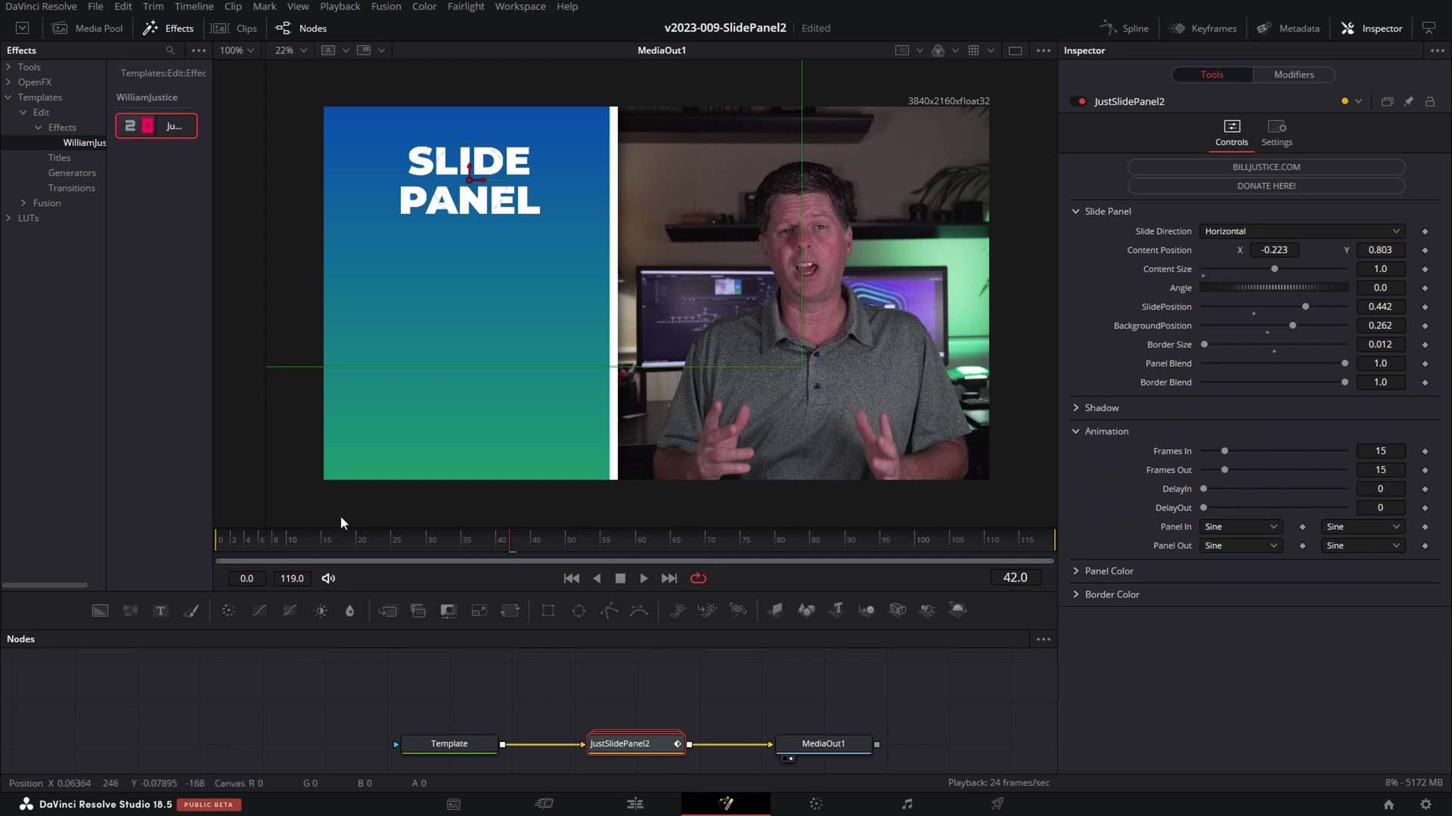
Preview the slide-in, set Frames In to 7, and replay it from frame 0
click(261, 536)
key(space)
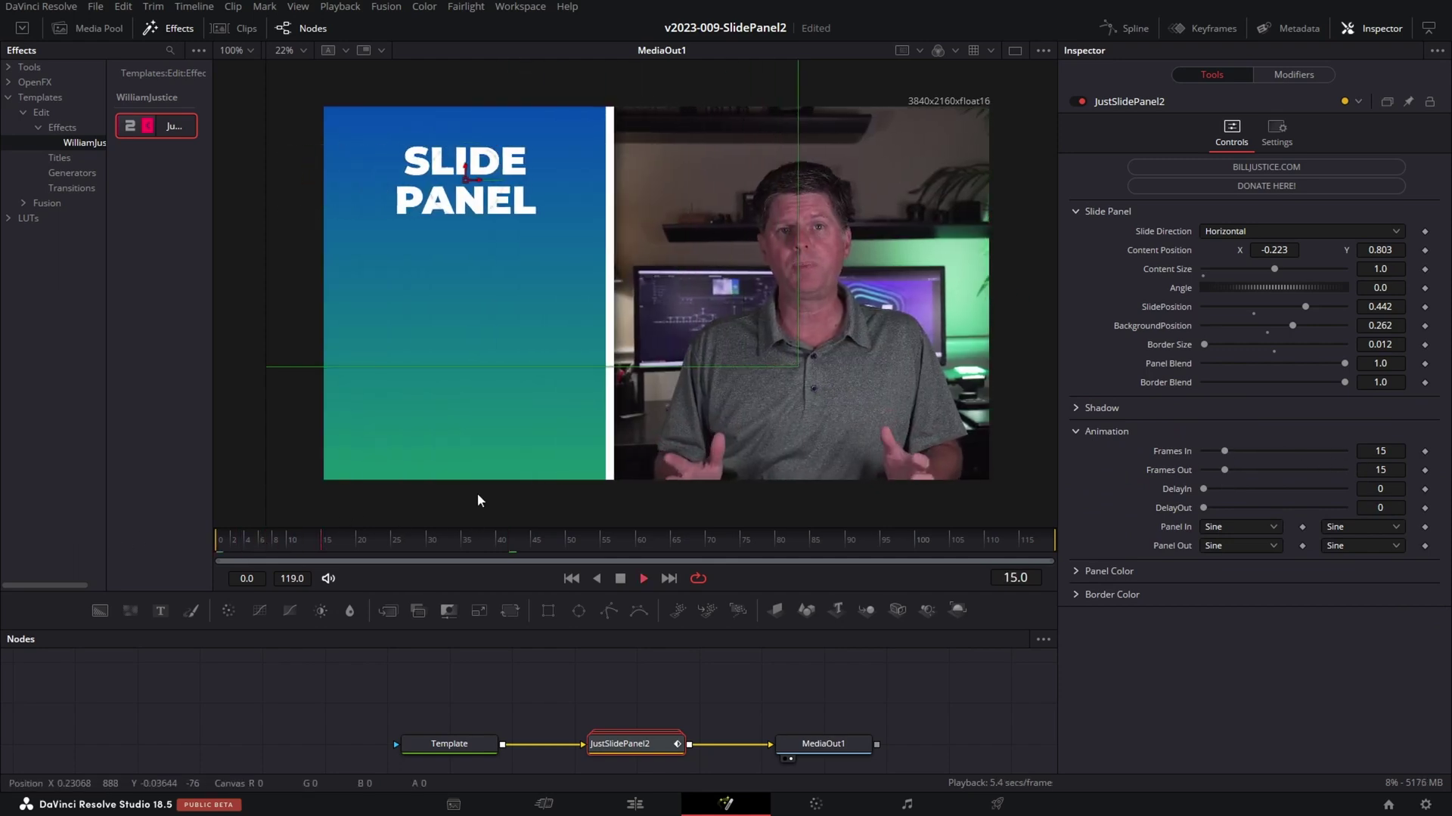
click(1390, 450)
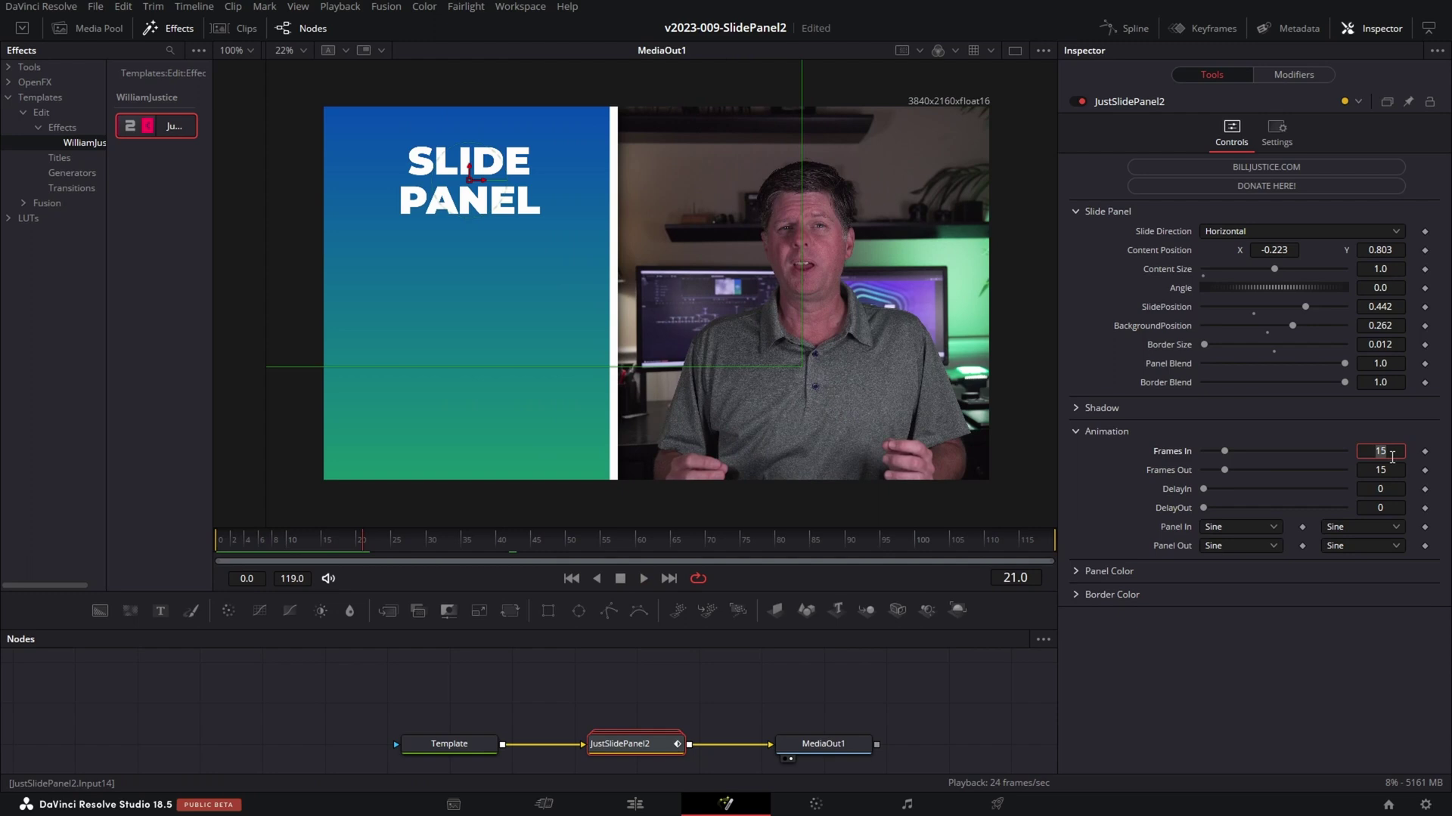
text(7)
key(Return)
drag(260, 539, 178, 542)
key(space)
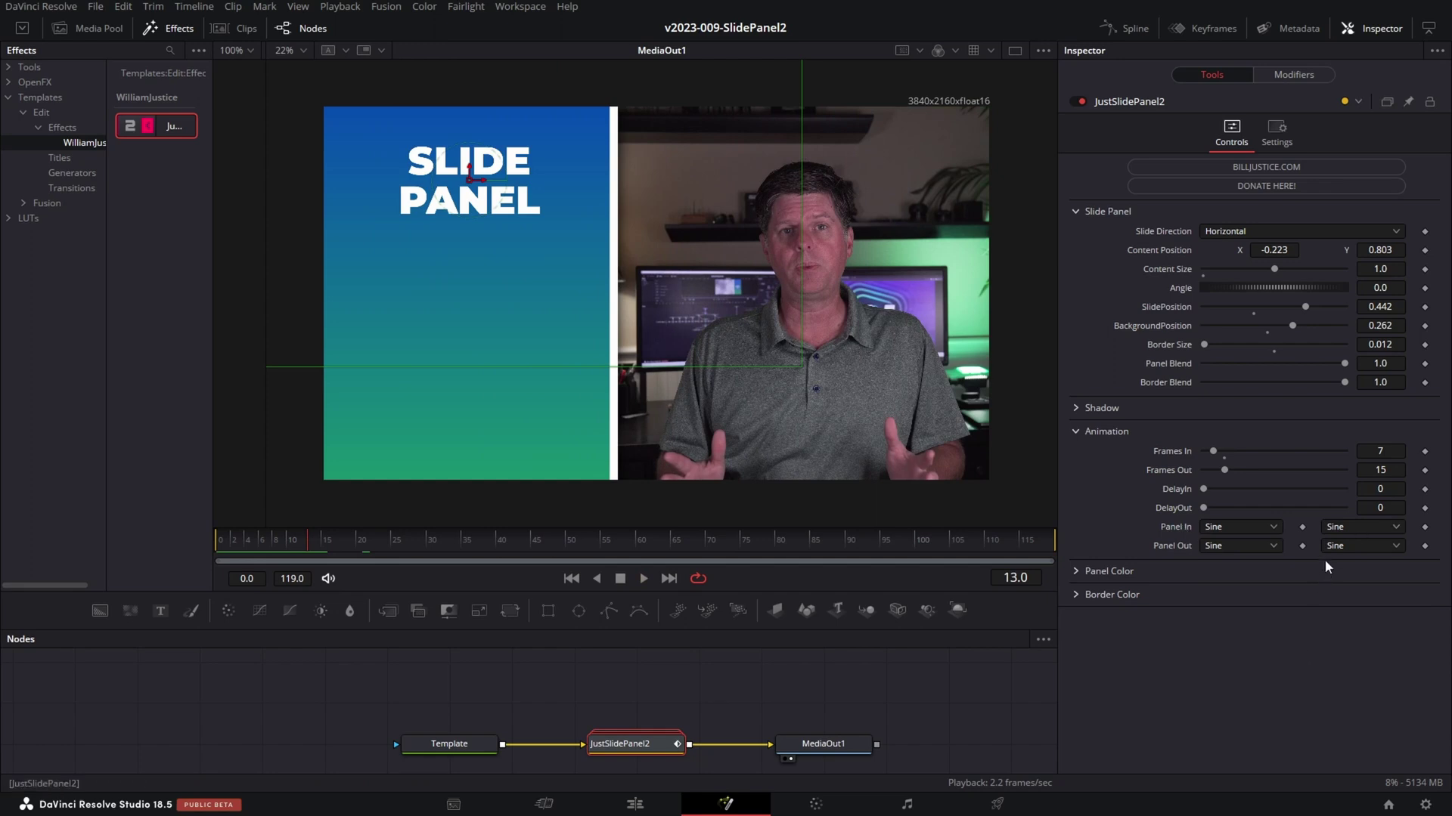
Switch the panel entrance easing to Back and lengthen Frames In to 27, replaying each change
click(1350, 529)
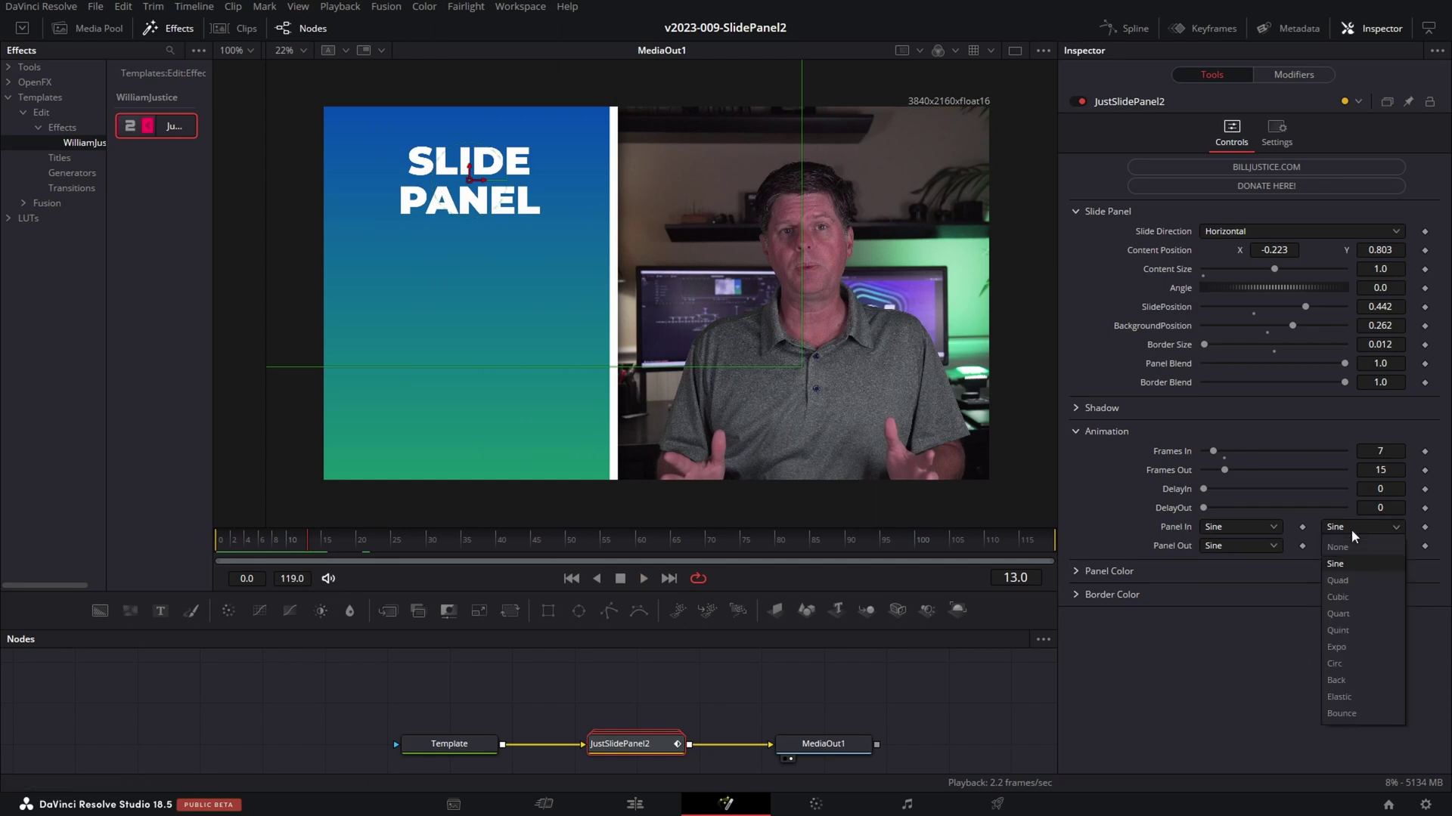
click(1350, 679)
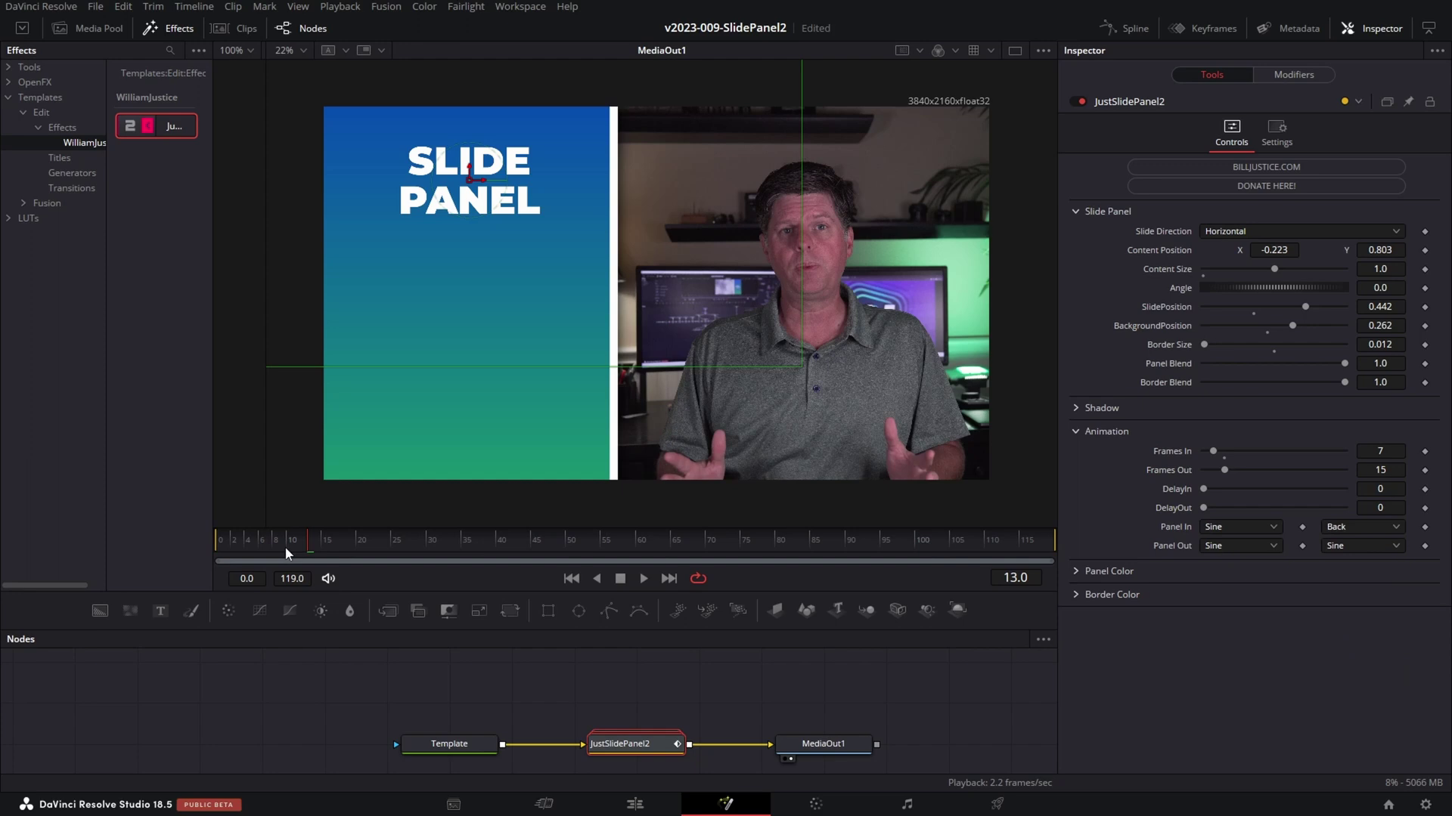
key(Home)
key(space)
key(space)
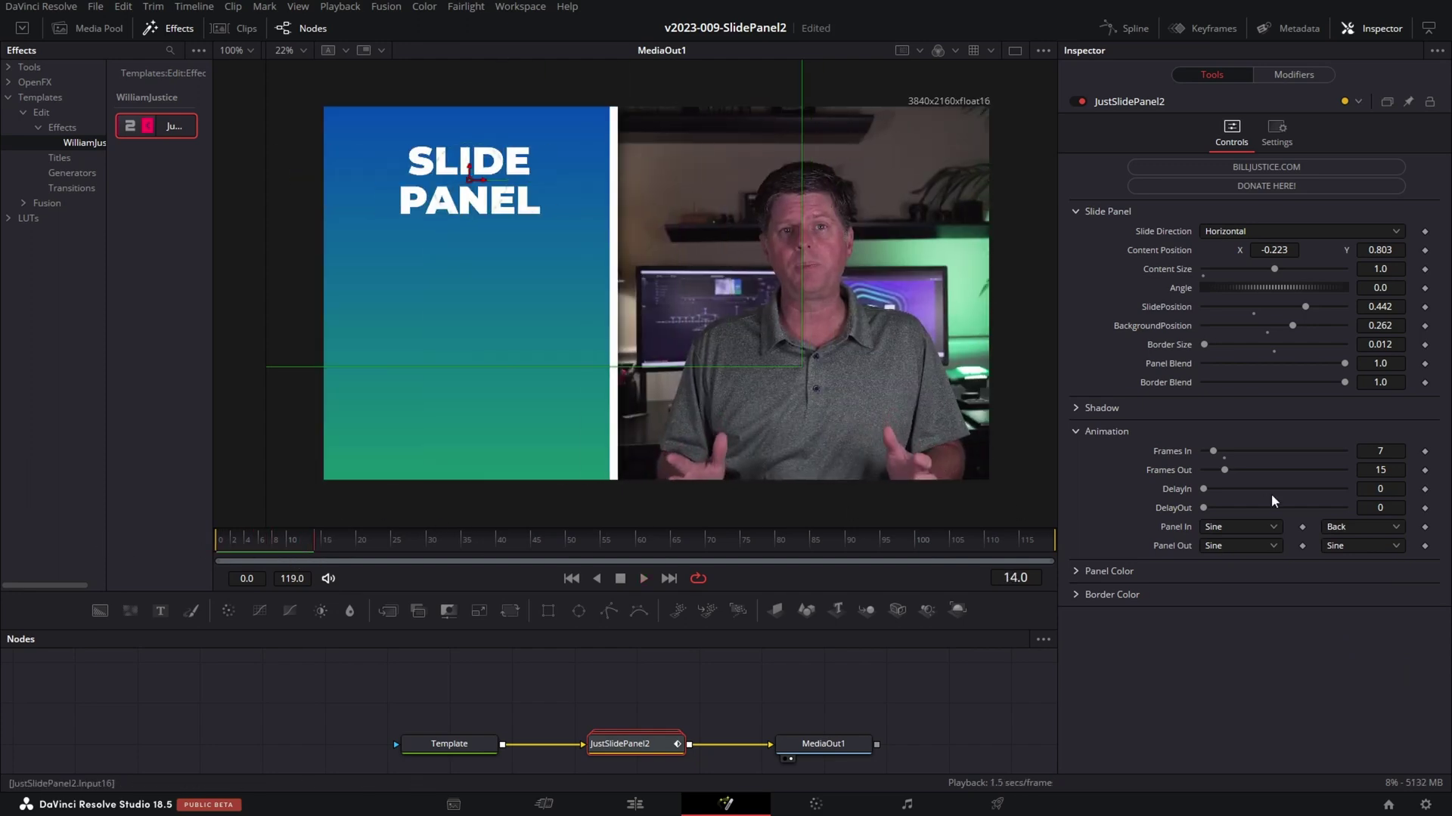
drag(1212, 450, 1240, 450)
key(Home)
key(space)
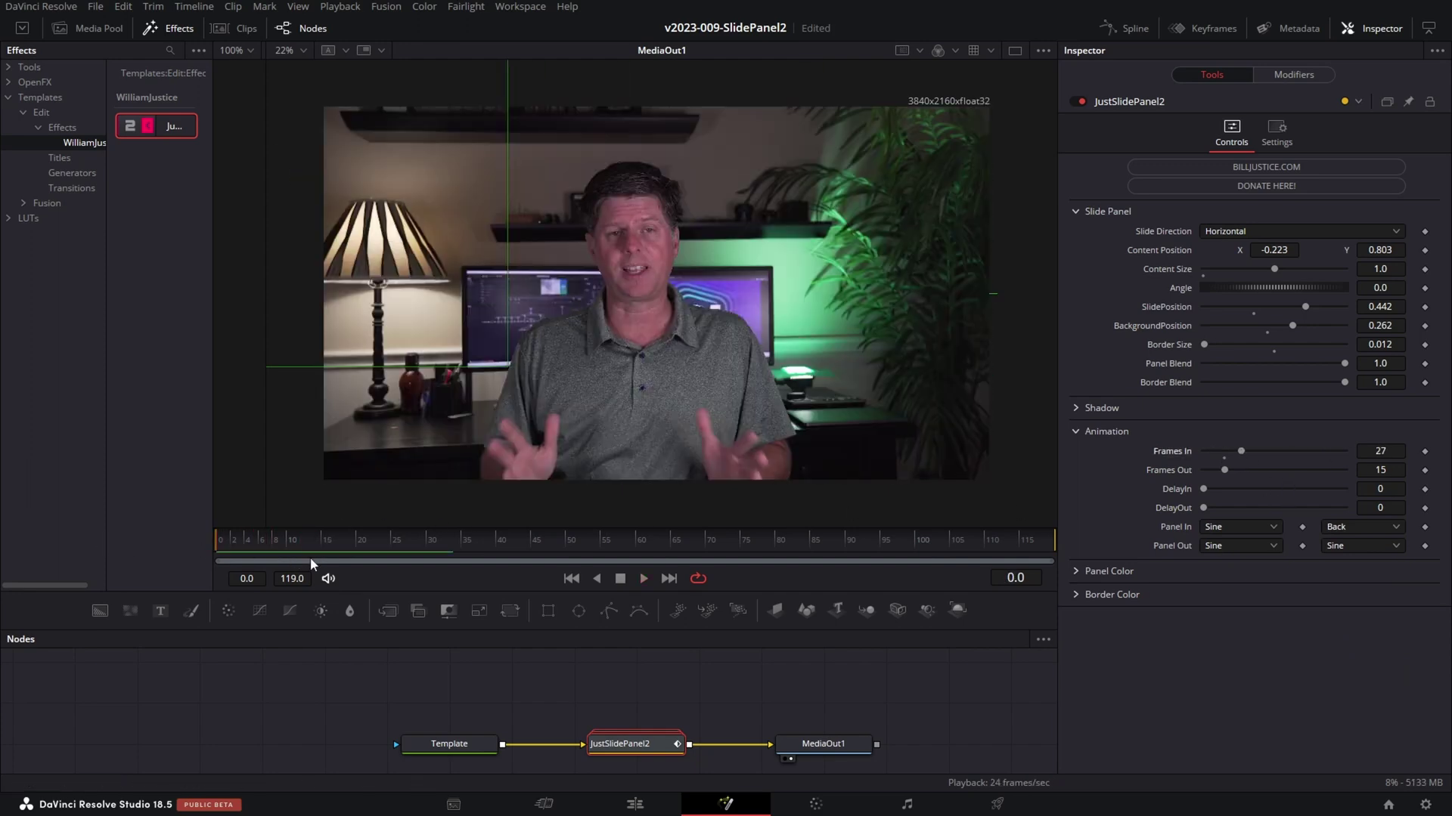
key(space)
click(1078, 431)
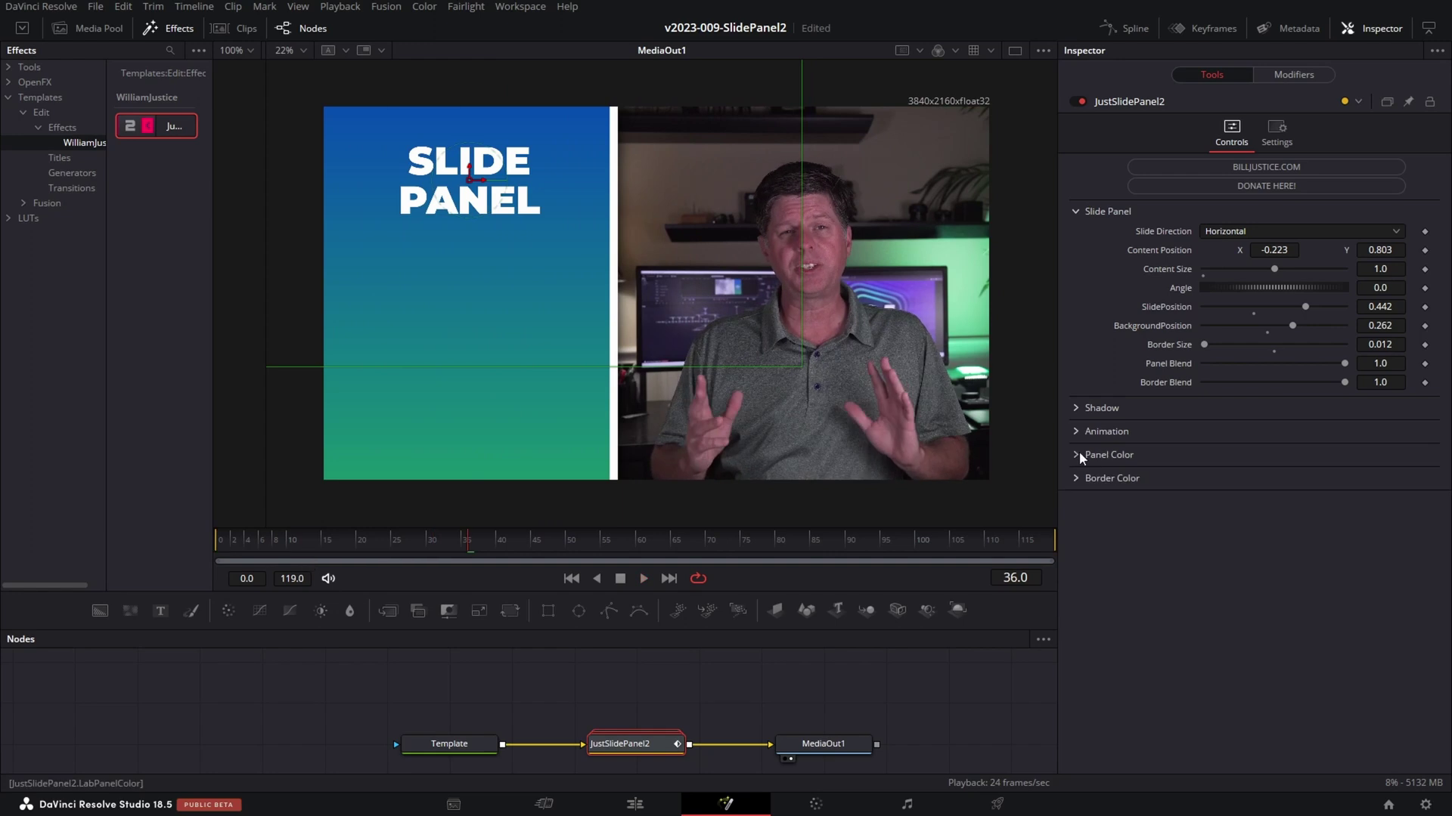
click(1078, 454)
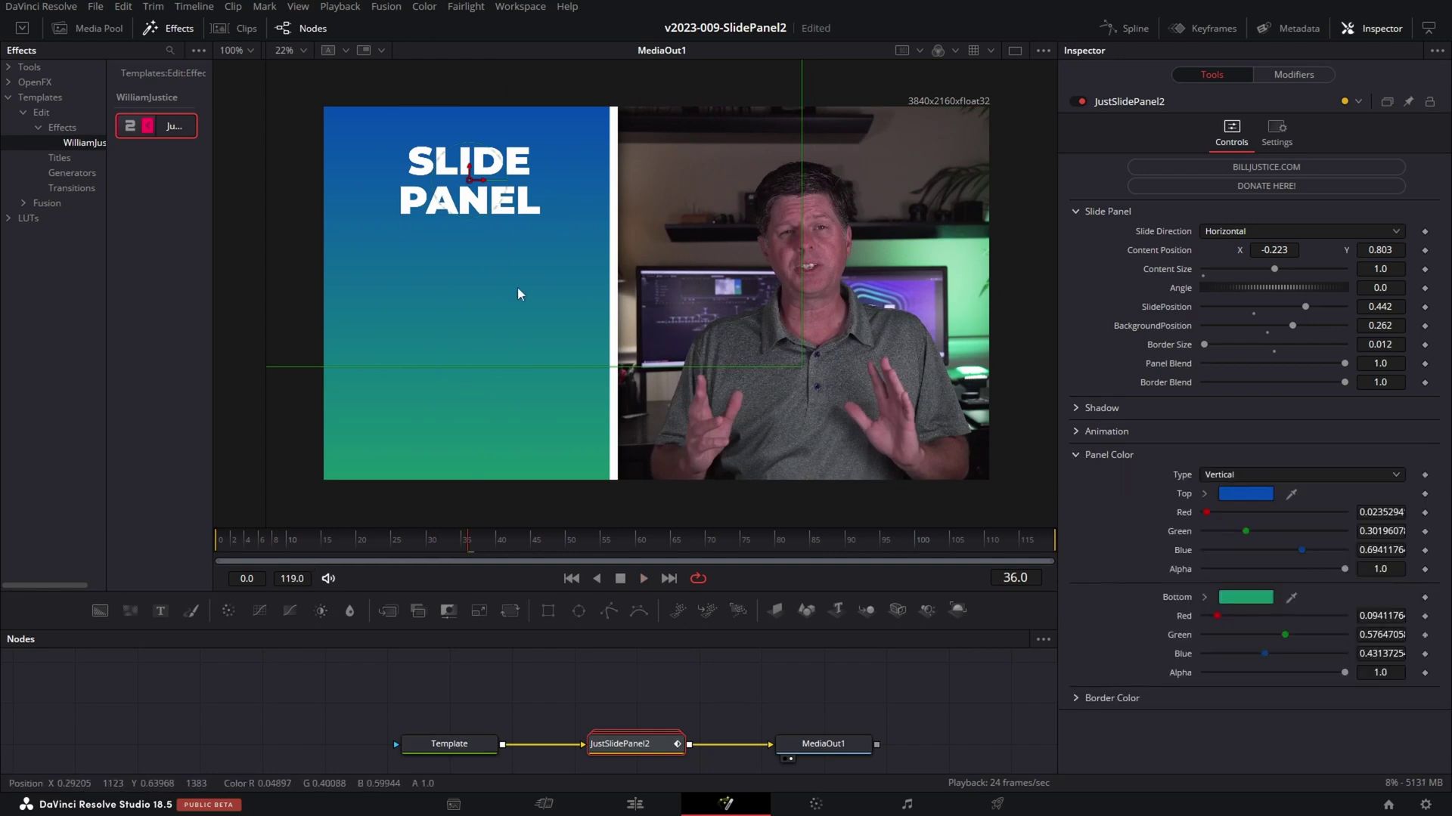
Set the panel gradient's top colour to purple and its bottom colour to blue
click(1256, 493)
click(742, 283)
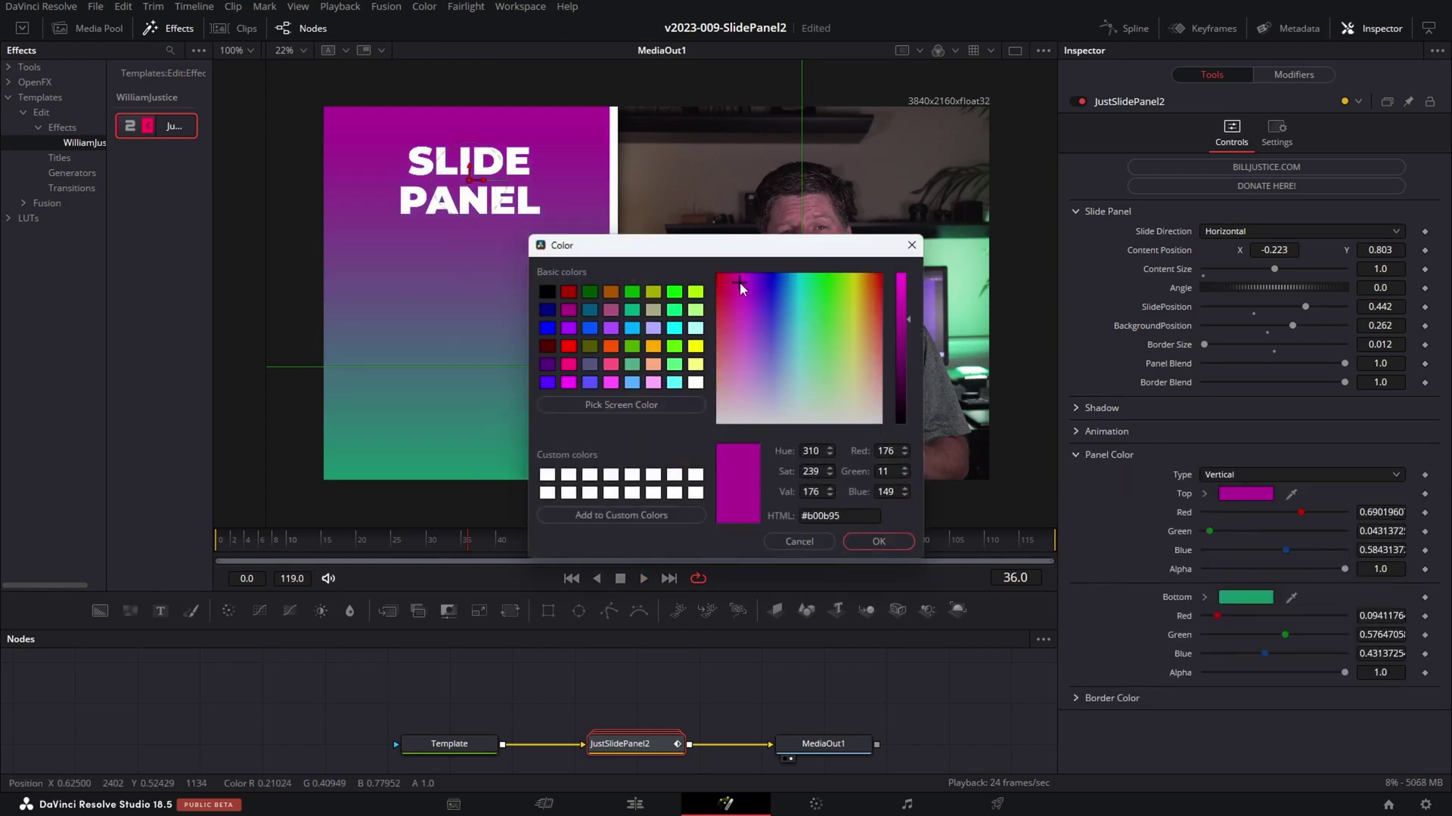
click(878, 542)
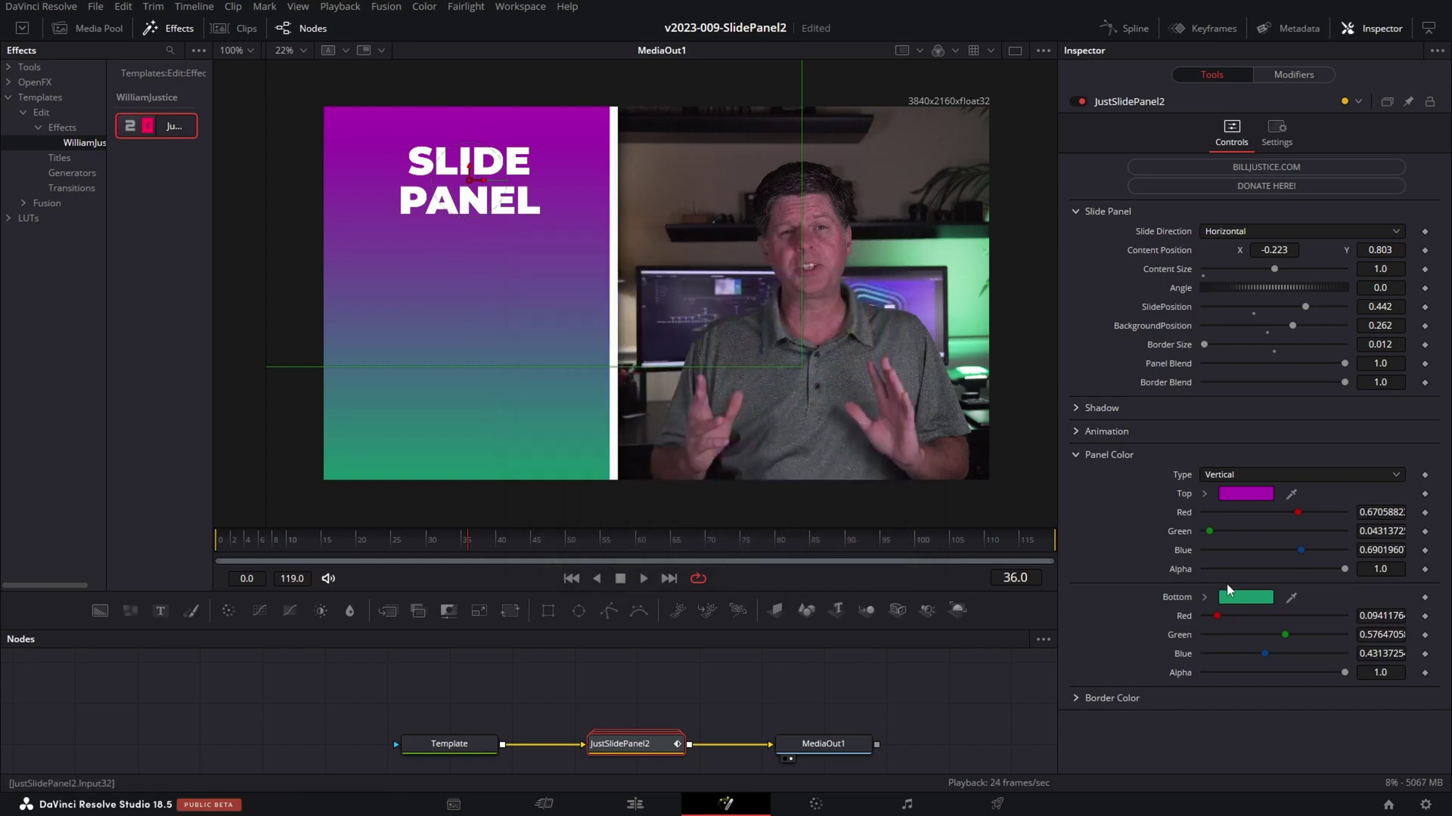
click(1245, 597)
click(851, 280)
click(771, 280)
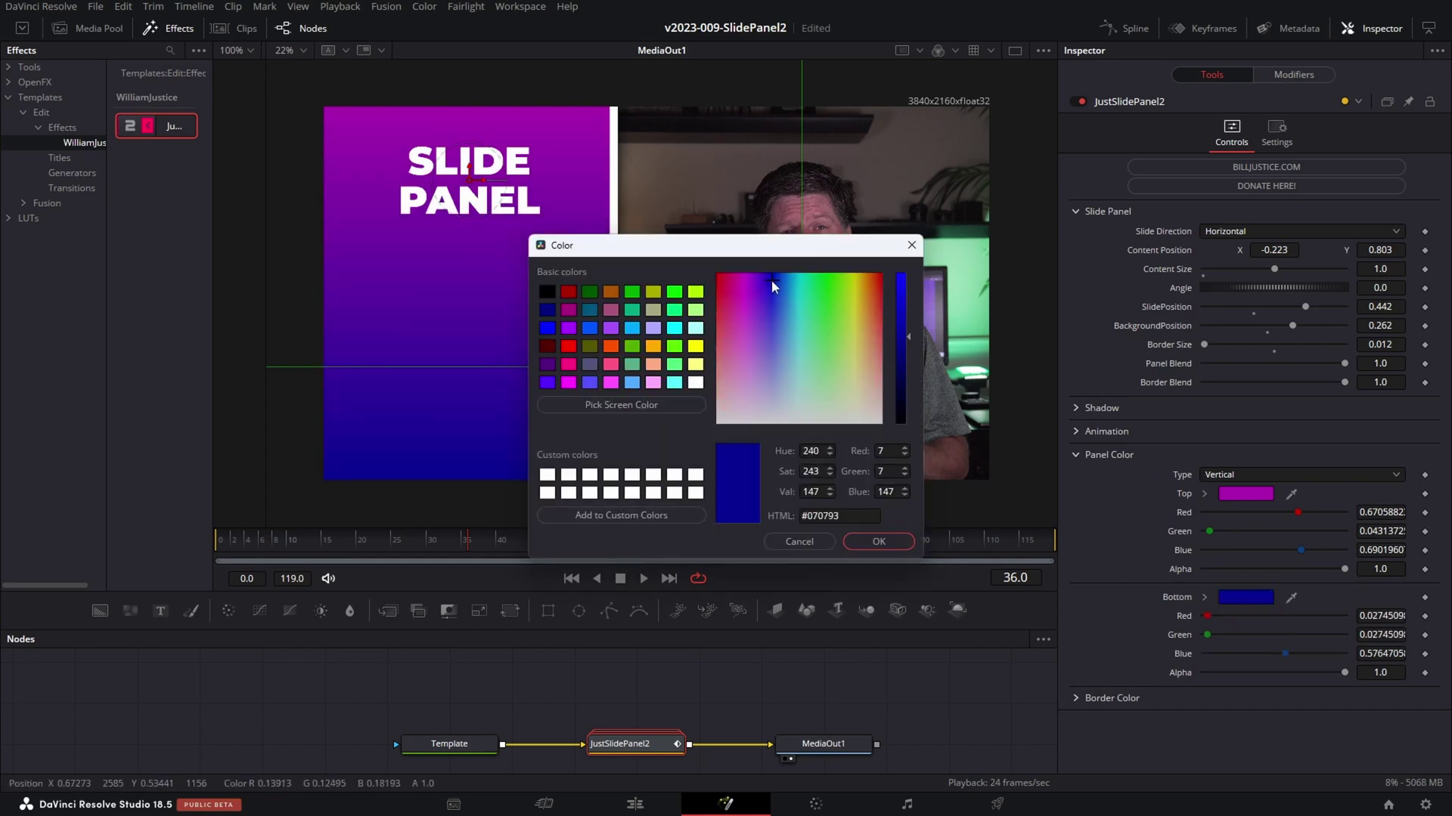
click(889, 548)
Try a horizontal gradient, then switch the panel colour type back to Gradient
click(1281, 477)
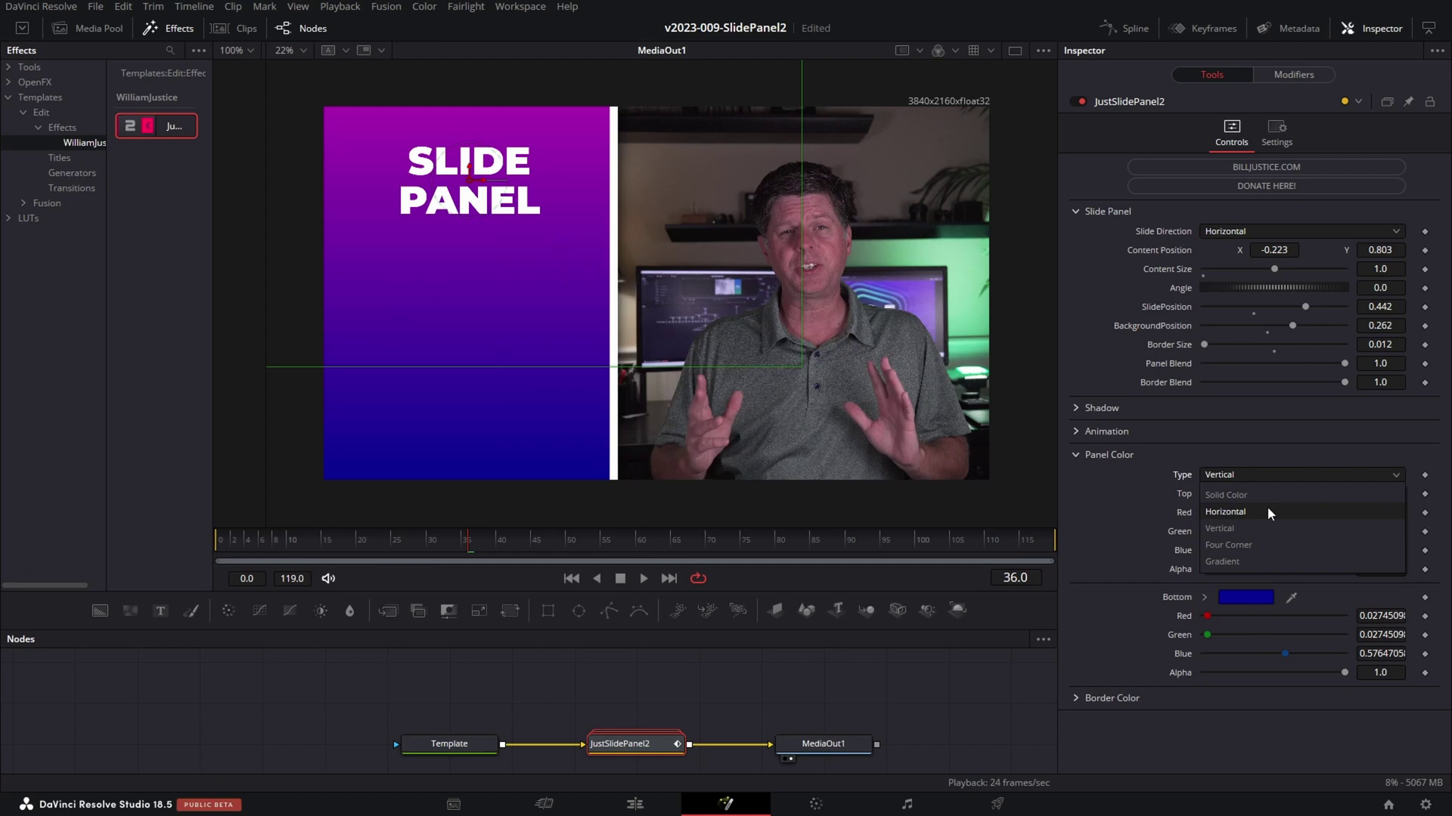
click(1267, 506)
click(1268, 470)
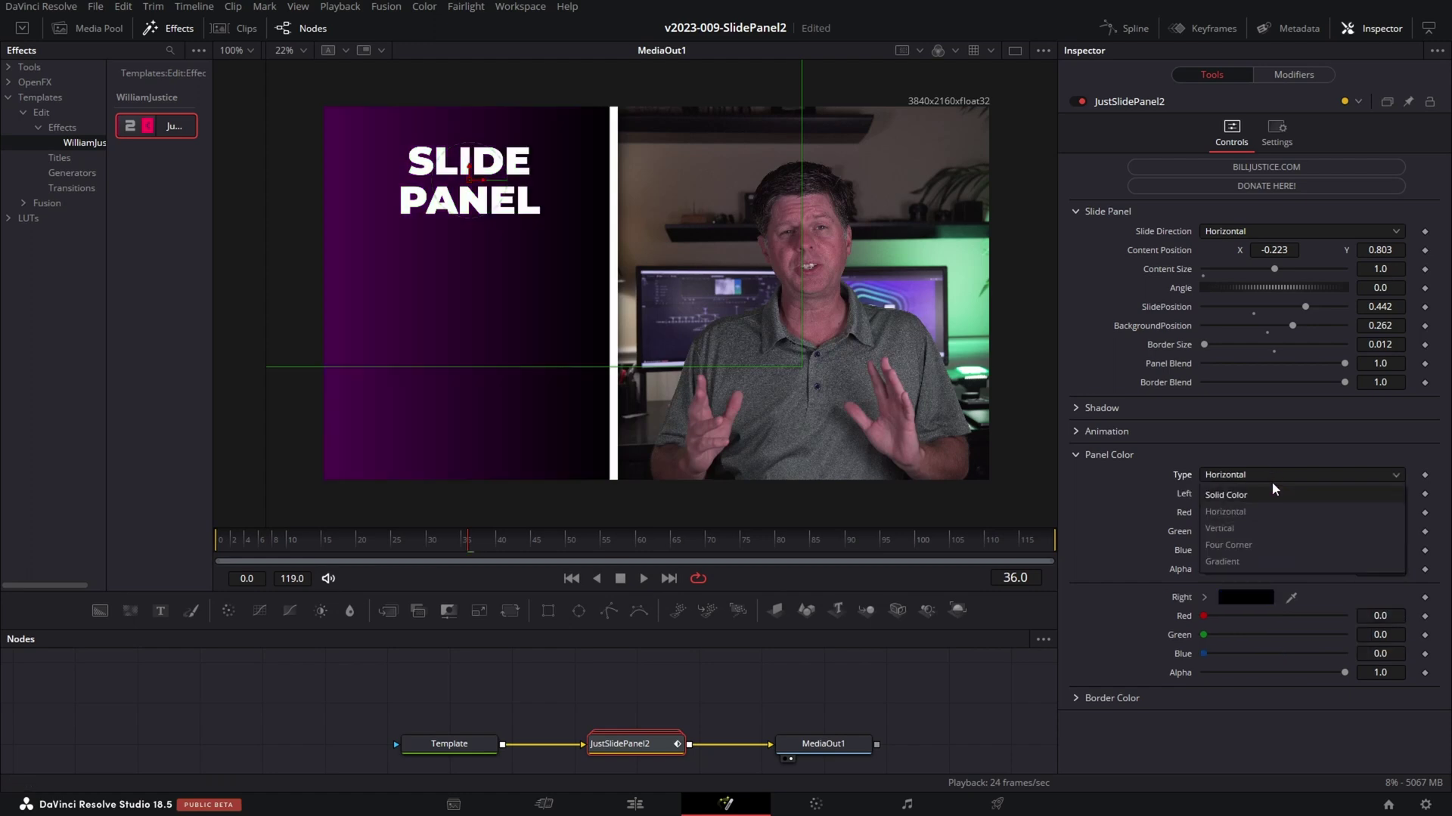
click(1262, 563)
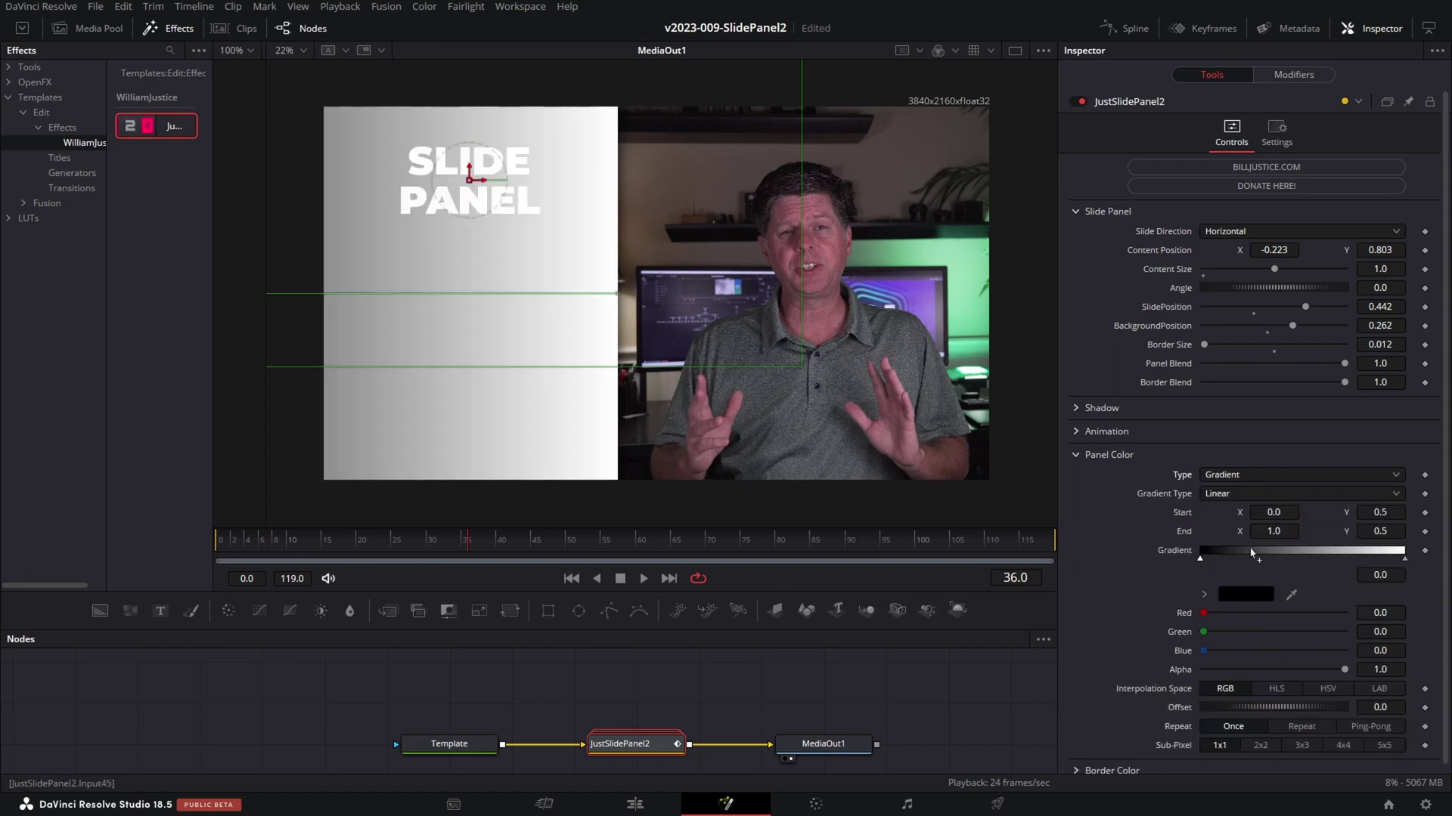
click(1089, 454)
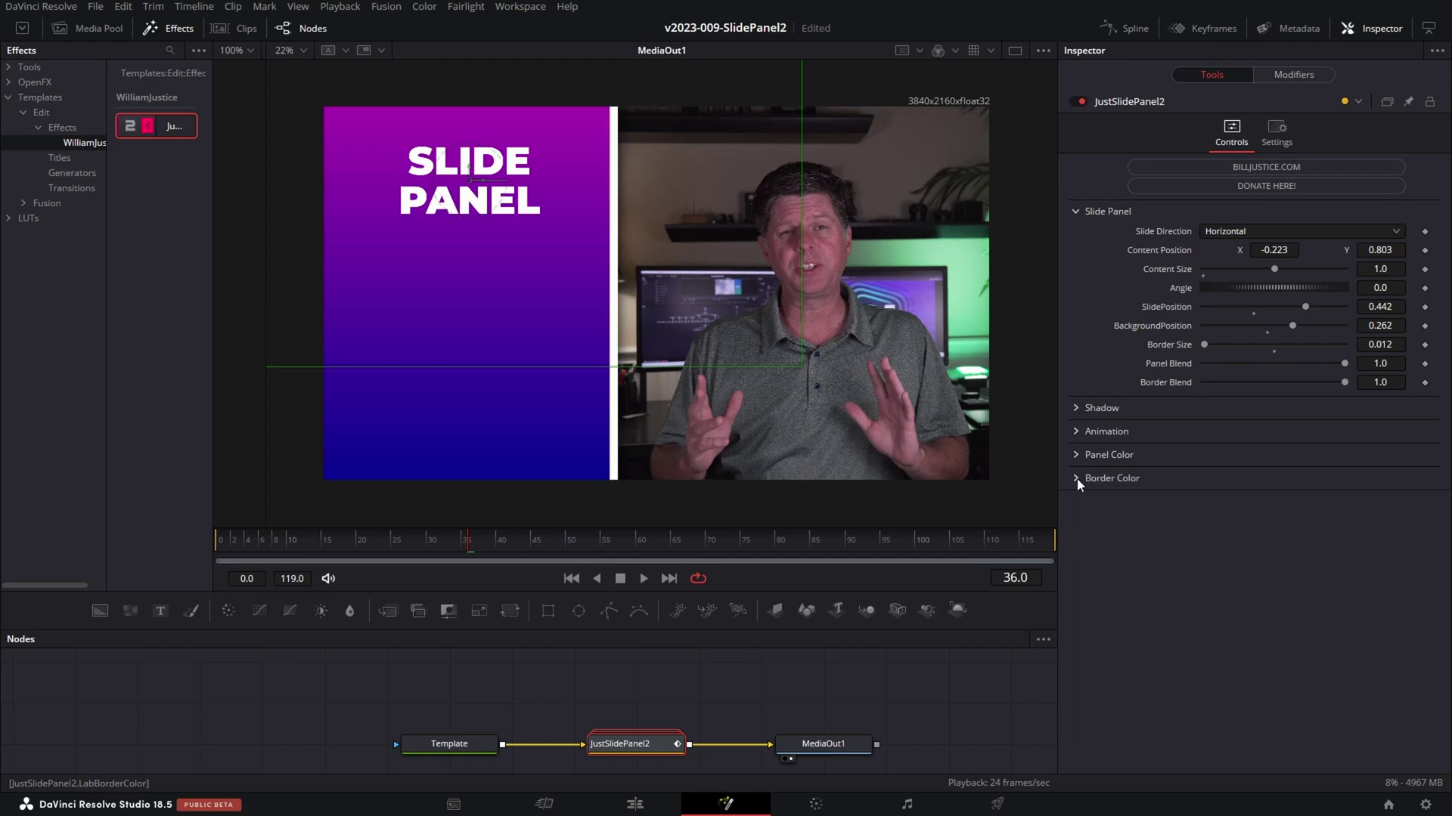
Try a red border colour, then settle on black (RGB 0, 0, 0)
click(1078, 480)
click(1247, 499)
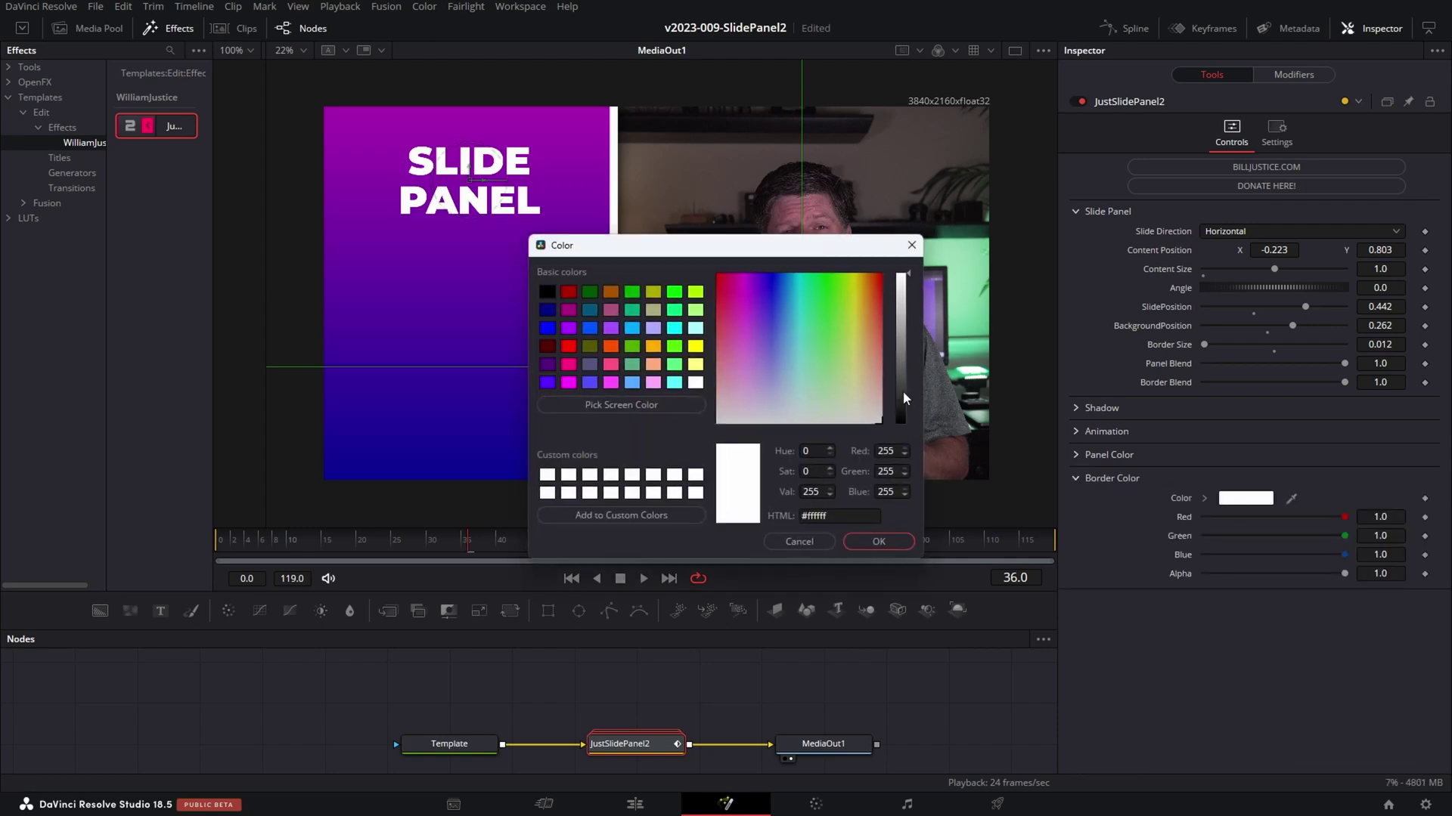
drag(832, 313, 697, 272)
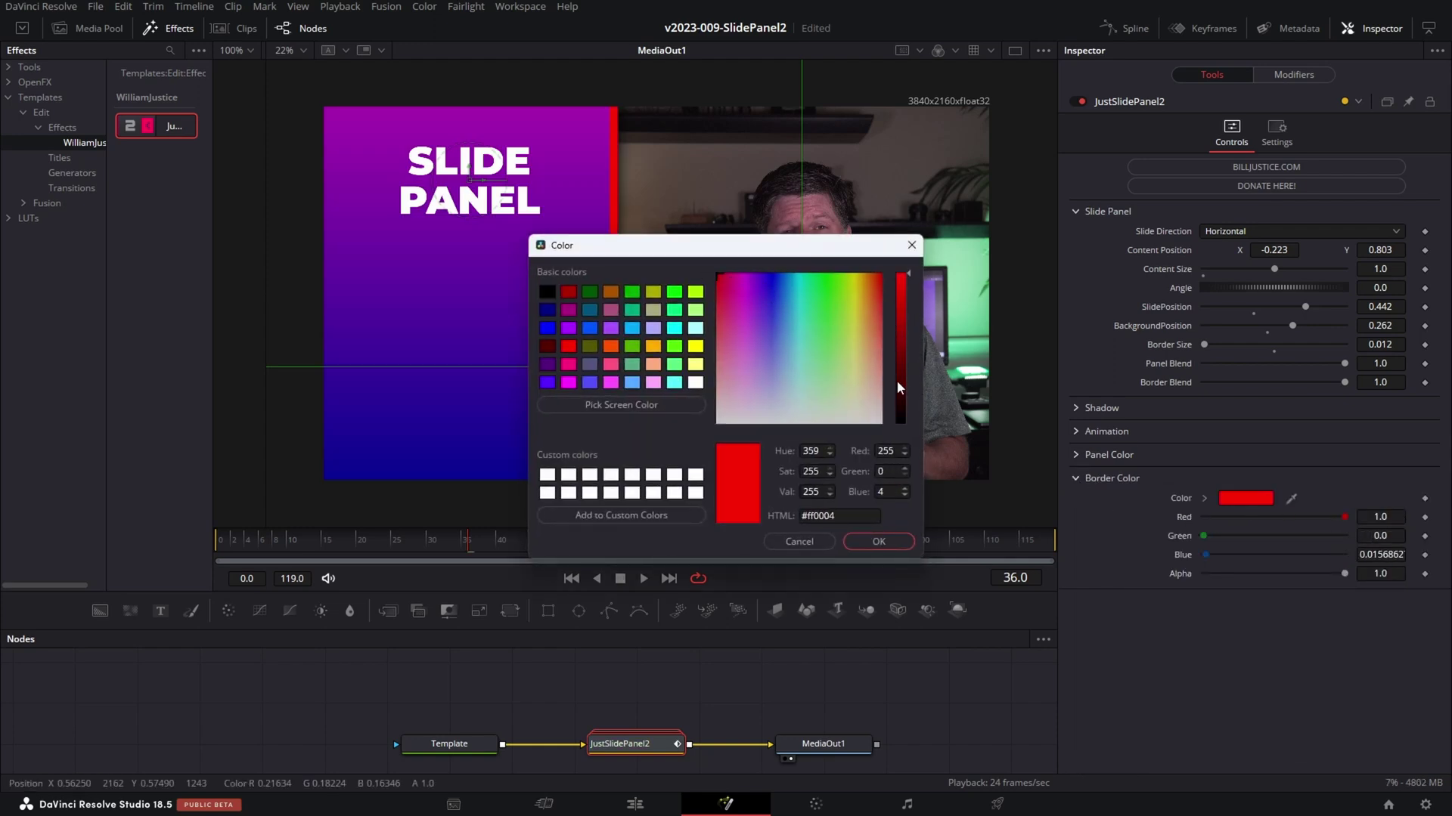
drag(900, 387, 900, 433)
click(878, 540)
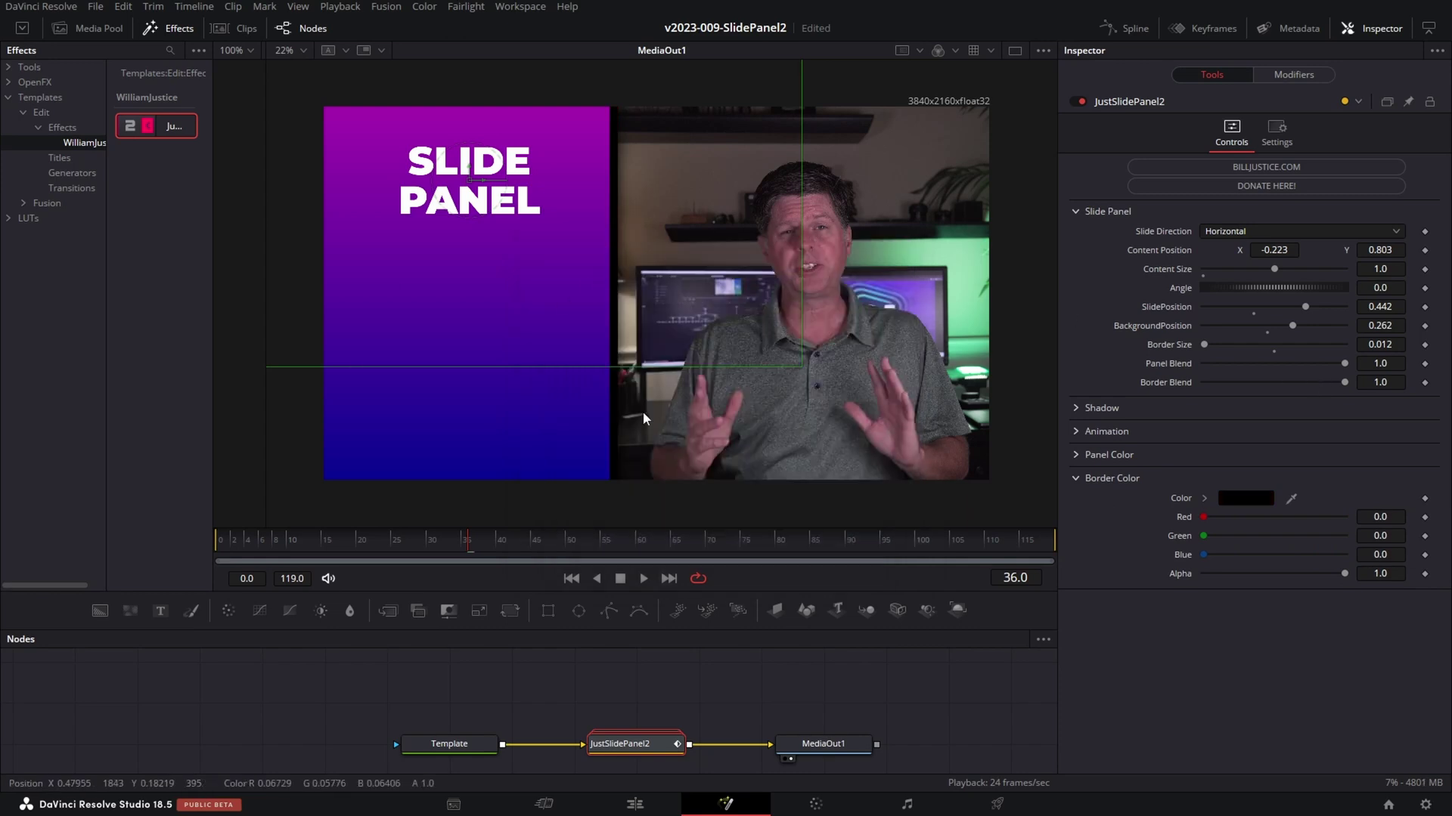
On the Edit page, play the V2 Text+ title to see the slide panel beside the speaker
click(635, 805)
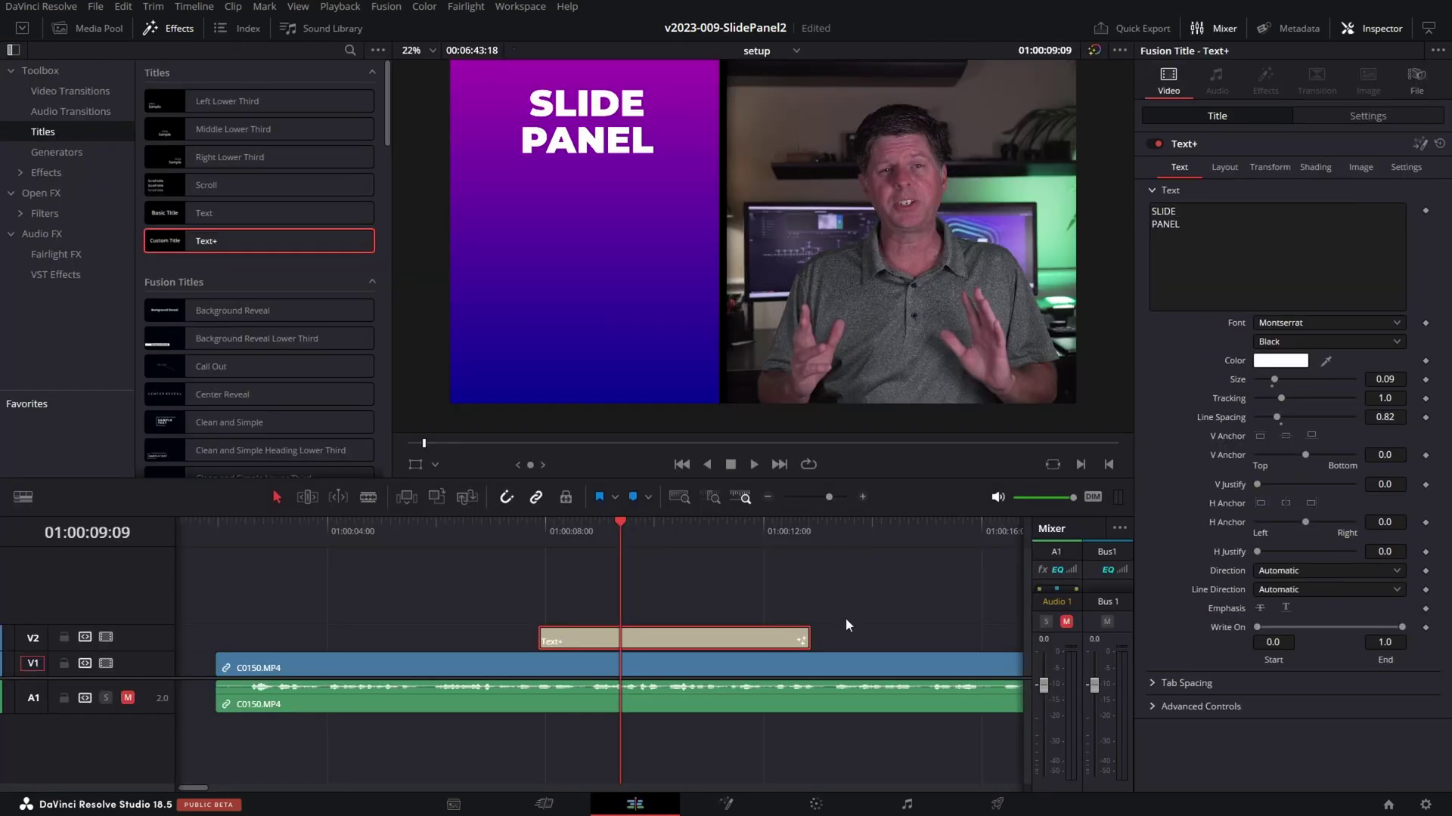
click(533, 562)
key(space)
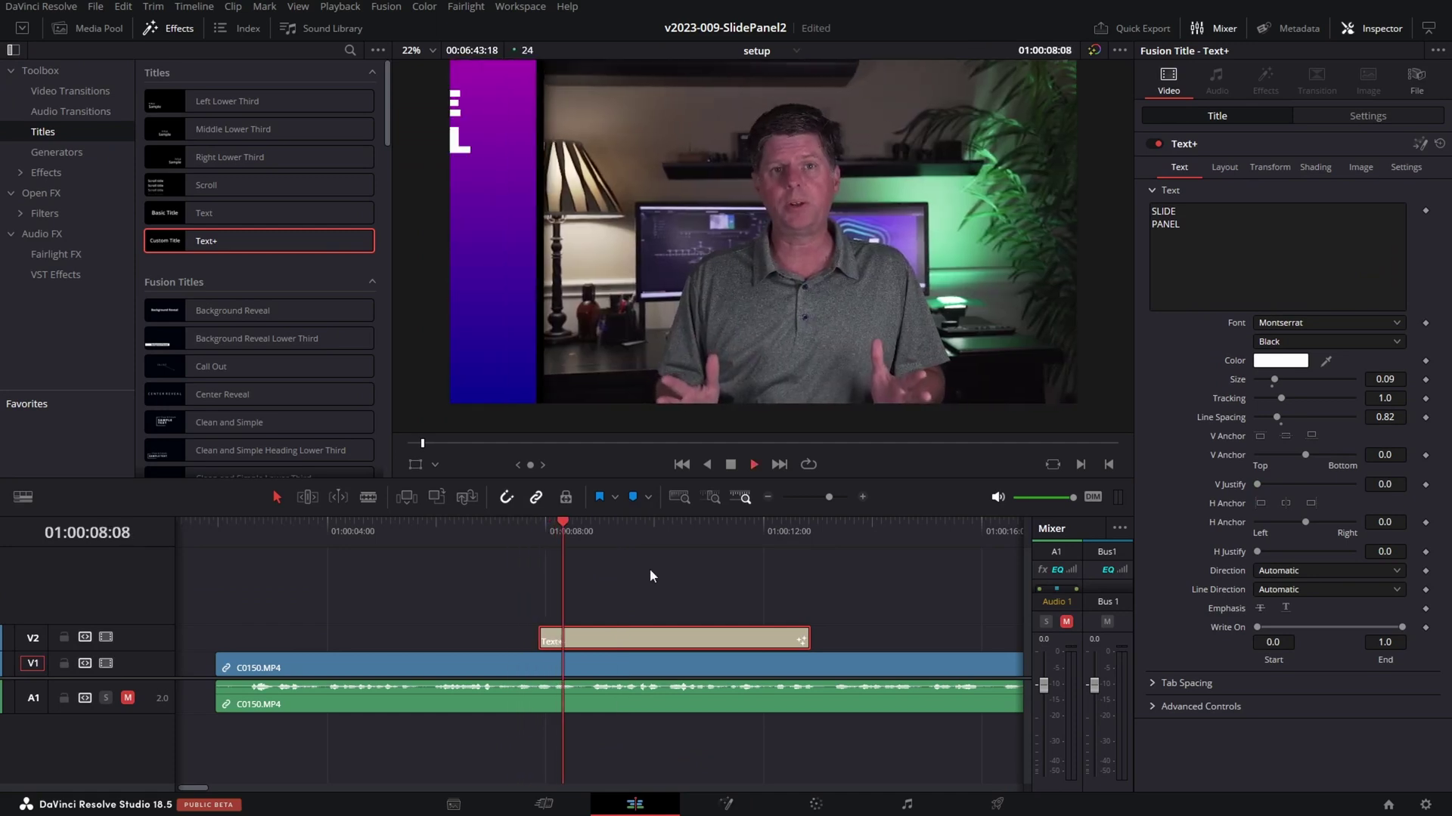
click(657, 528)
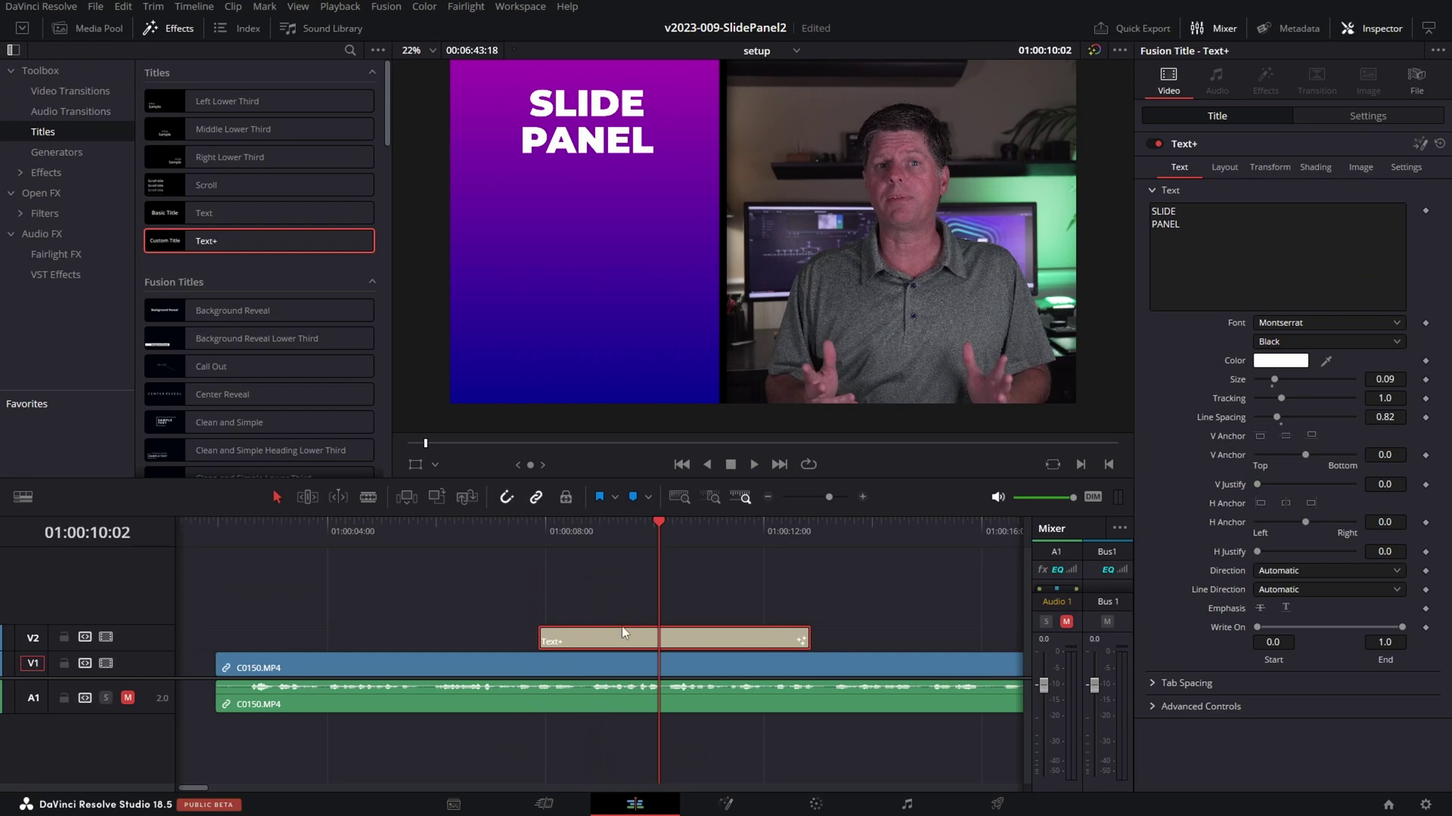
In Fusion, set Slide Direction to Vertical and lower SlidePosition to about 0.2
click(726, 805)
mouse_move(635, 735)
mouse_down()
mouse_move(642, 691)
mouse_move(636, 735)
mouse_up()
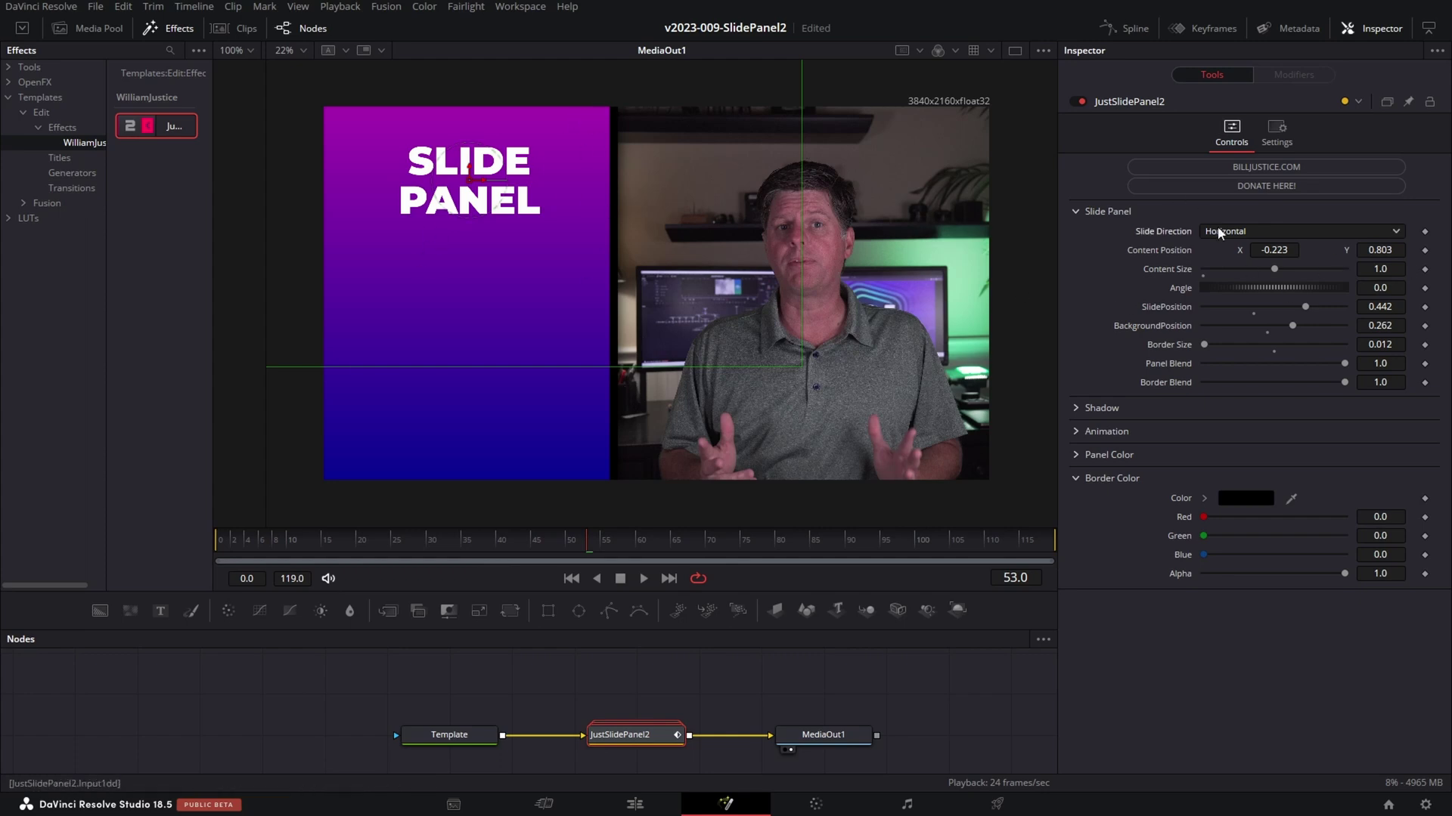
click(1246, 228)
click(1240, 266)
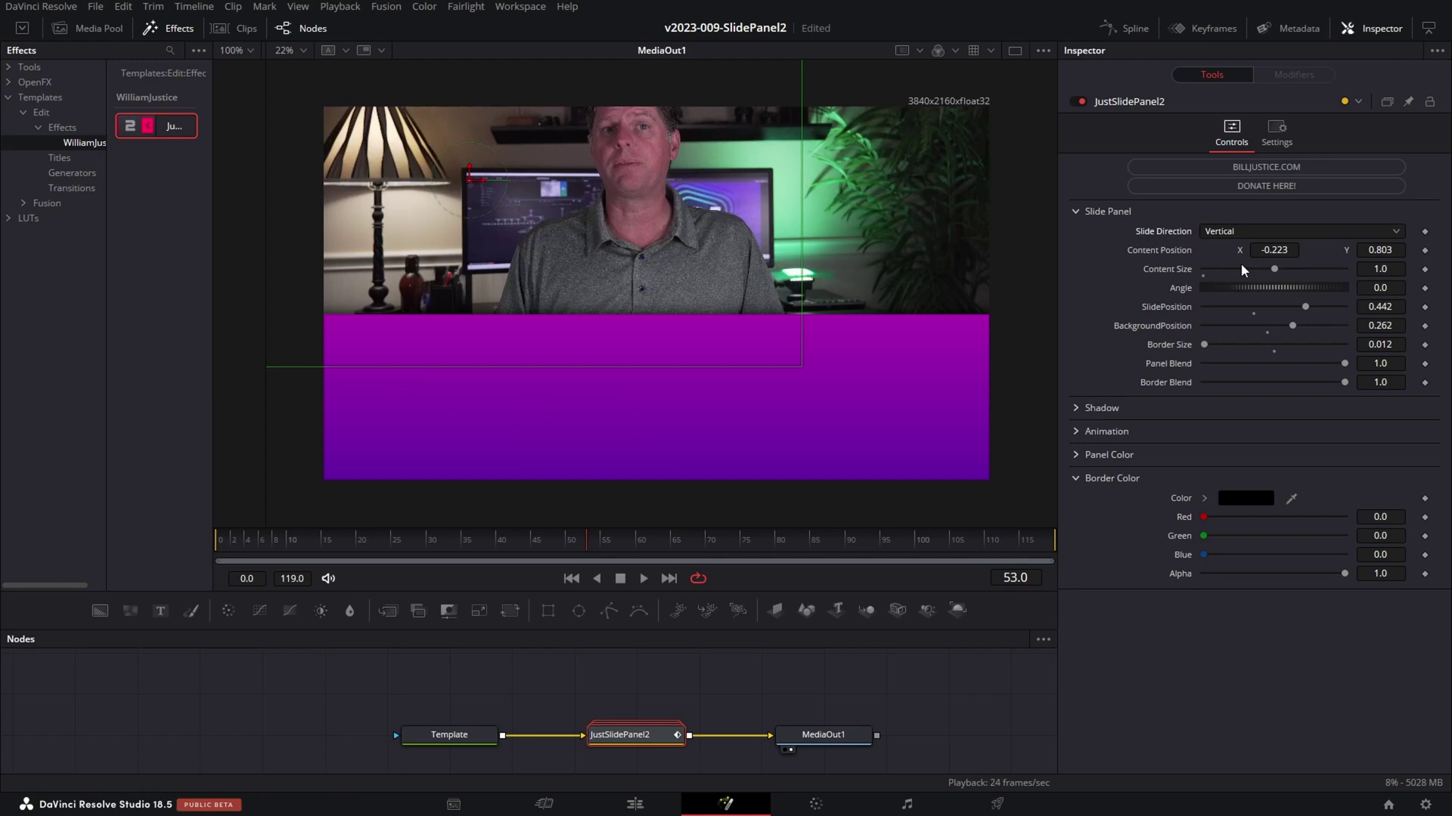
drag(1370, 306, 1392, 325)
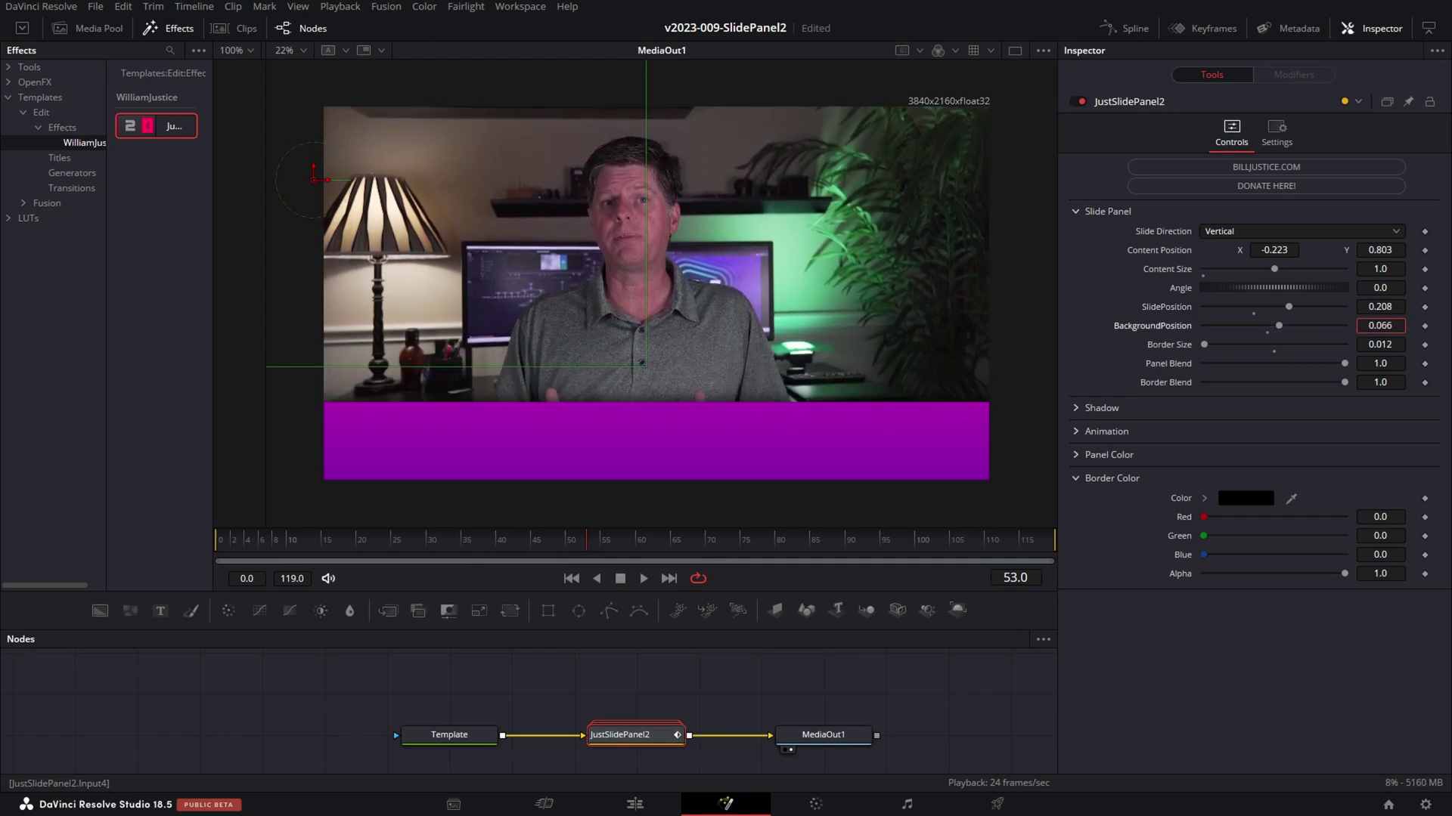
Recenter SLIDE PANEL, move it down into the purple bar, and shrink it to Content Size 0.592
double_click(1158, 251)
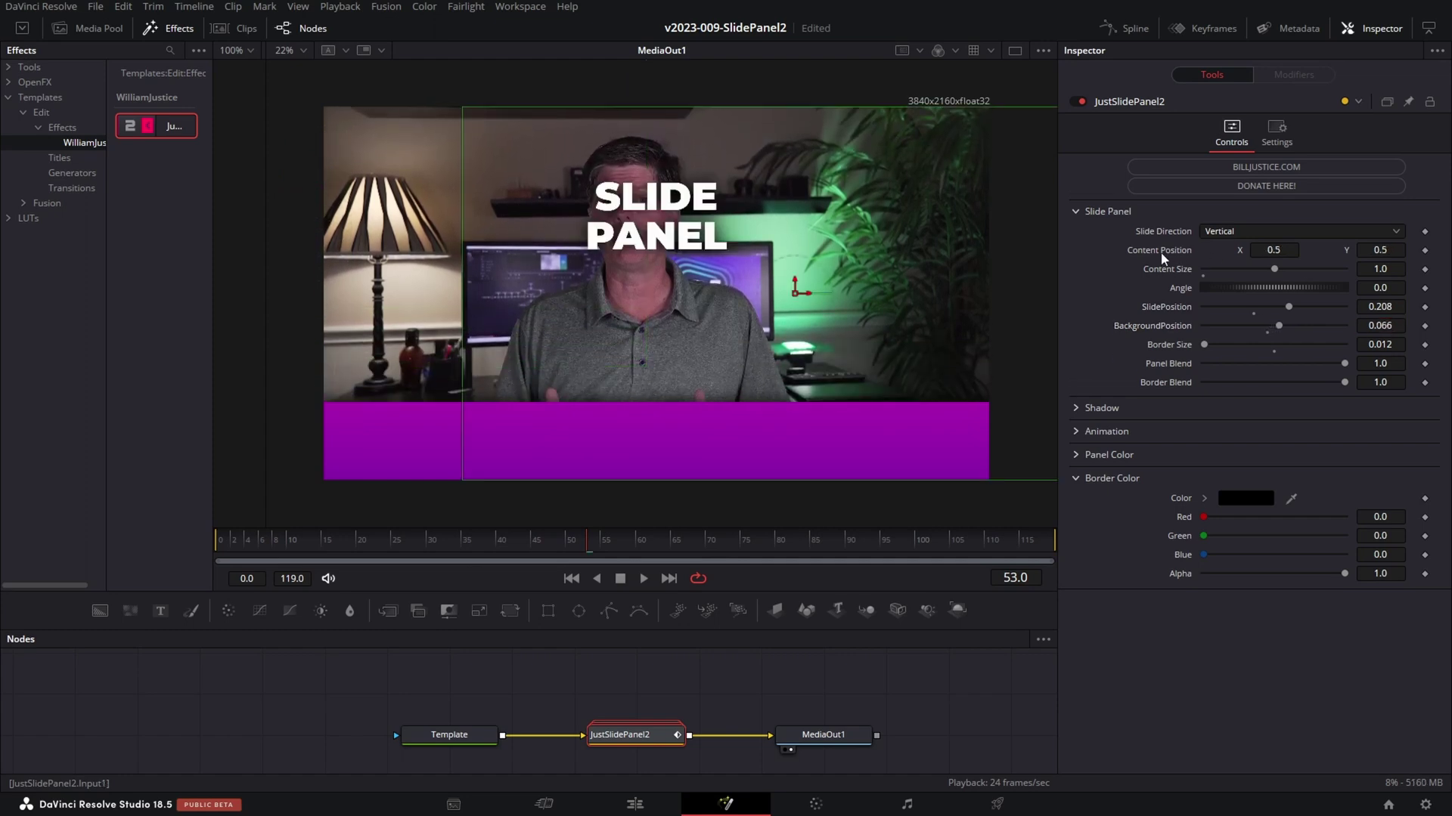
drag(1385, 252, 1343, 252)
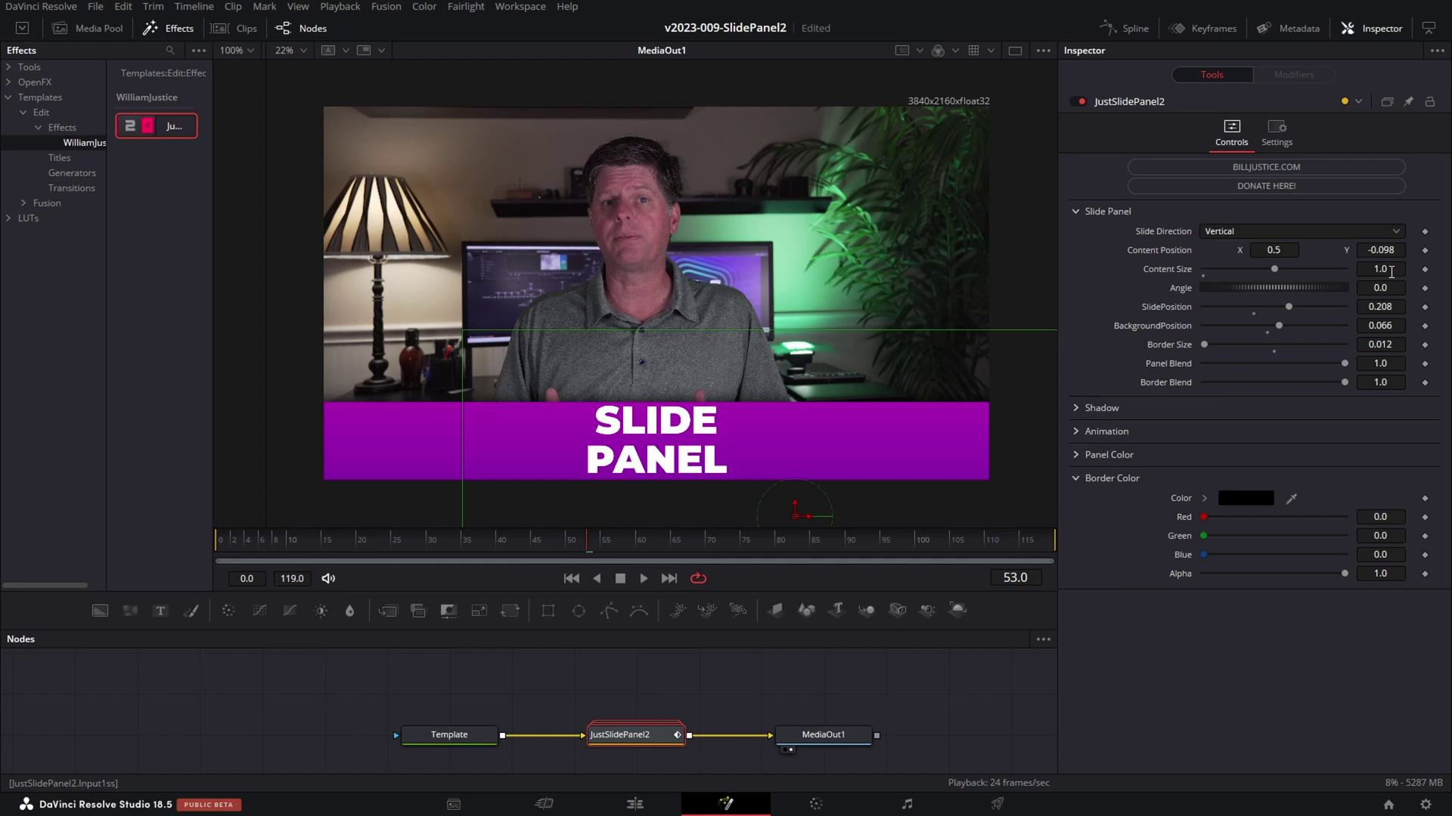
drag(1395, 270, 1365, 270)
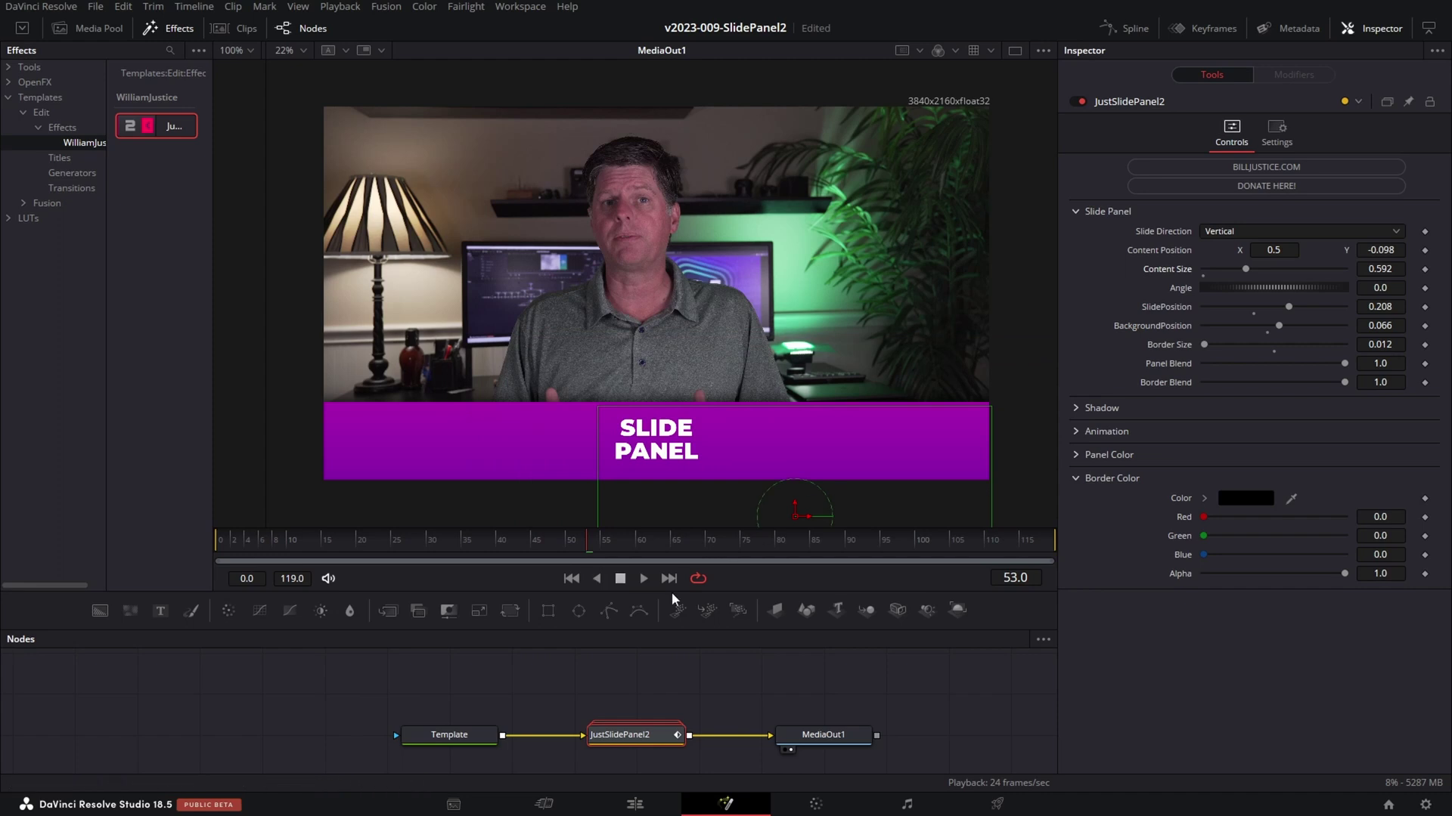
click(635, 803)
Stop playback and move the existing V2 Text+ title earlier on the timeline
click(659, 560)
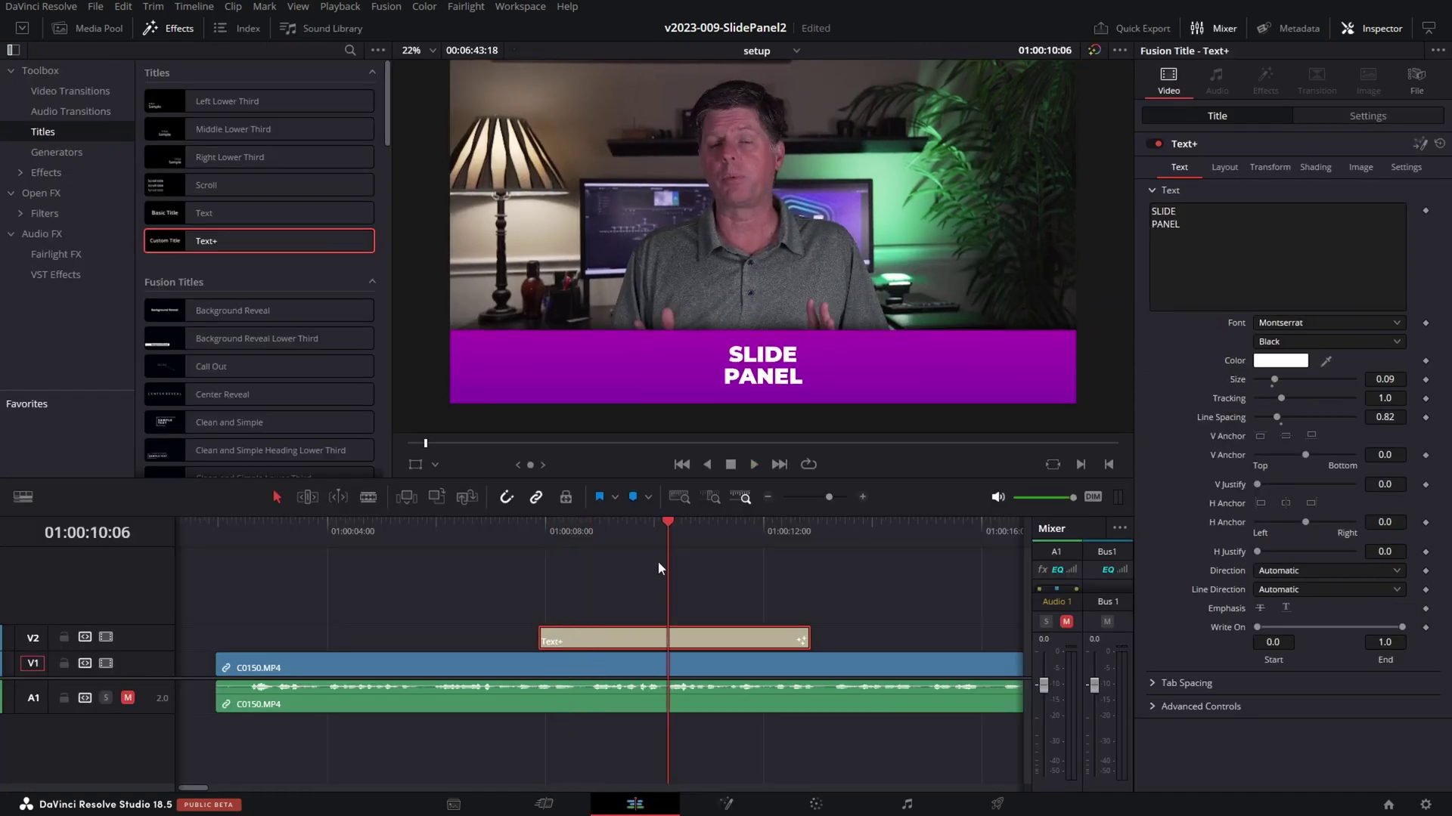
drag(760, 647, 527, 647)
click(439, 530)
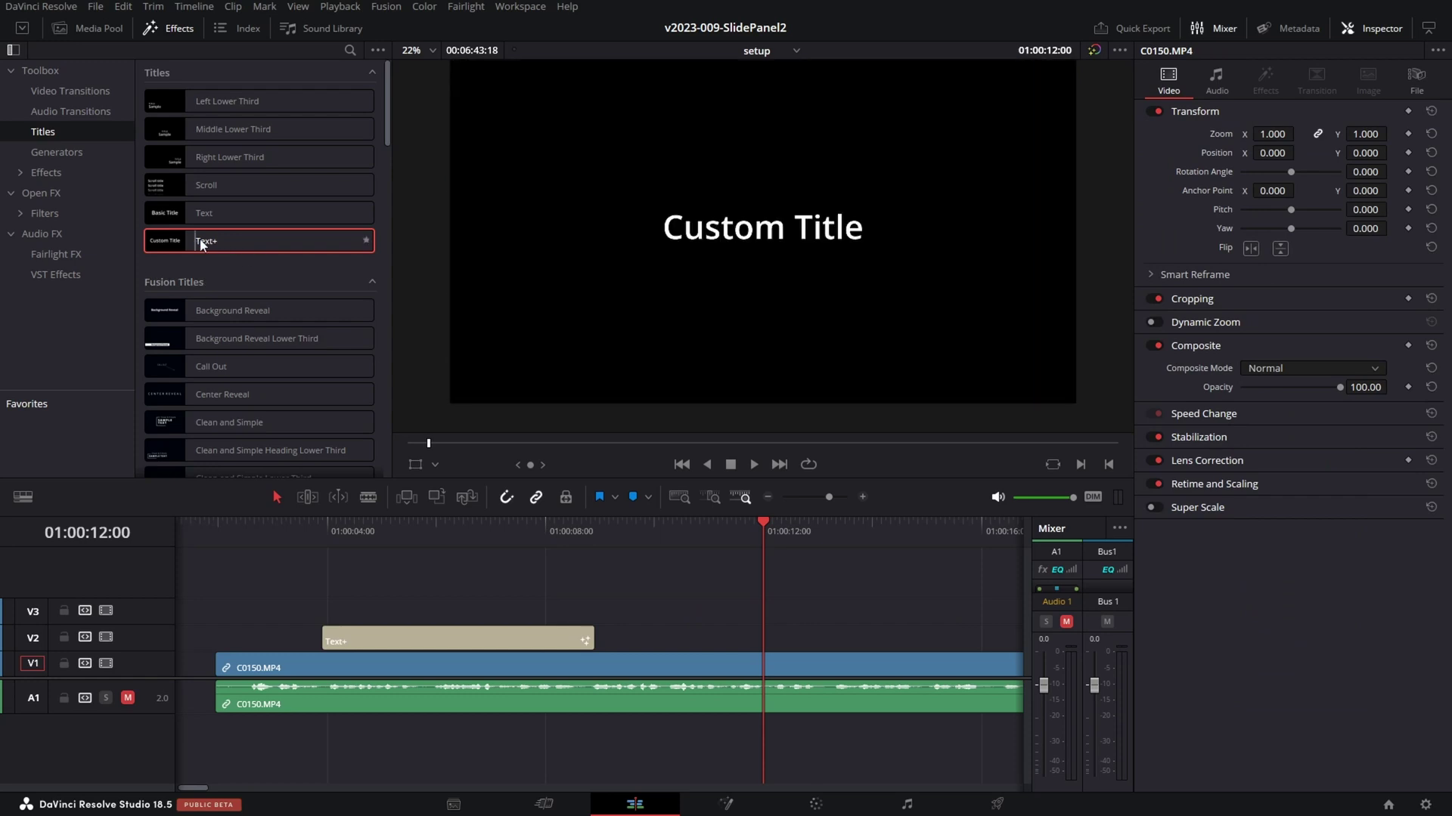
Add a Text+ title on V4 reading SLIDE PANEL in Montserrat ExtraBold
drag(203, 244, 719, 590)
click(801, 529)
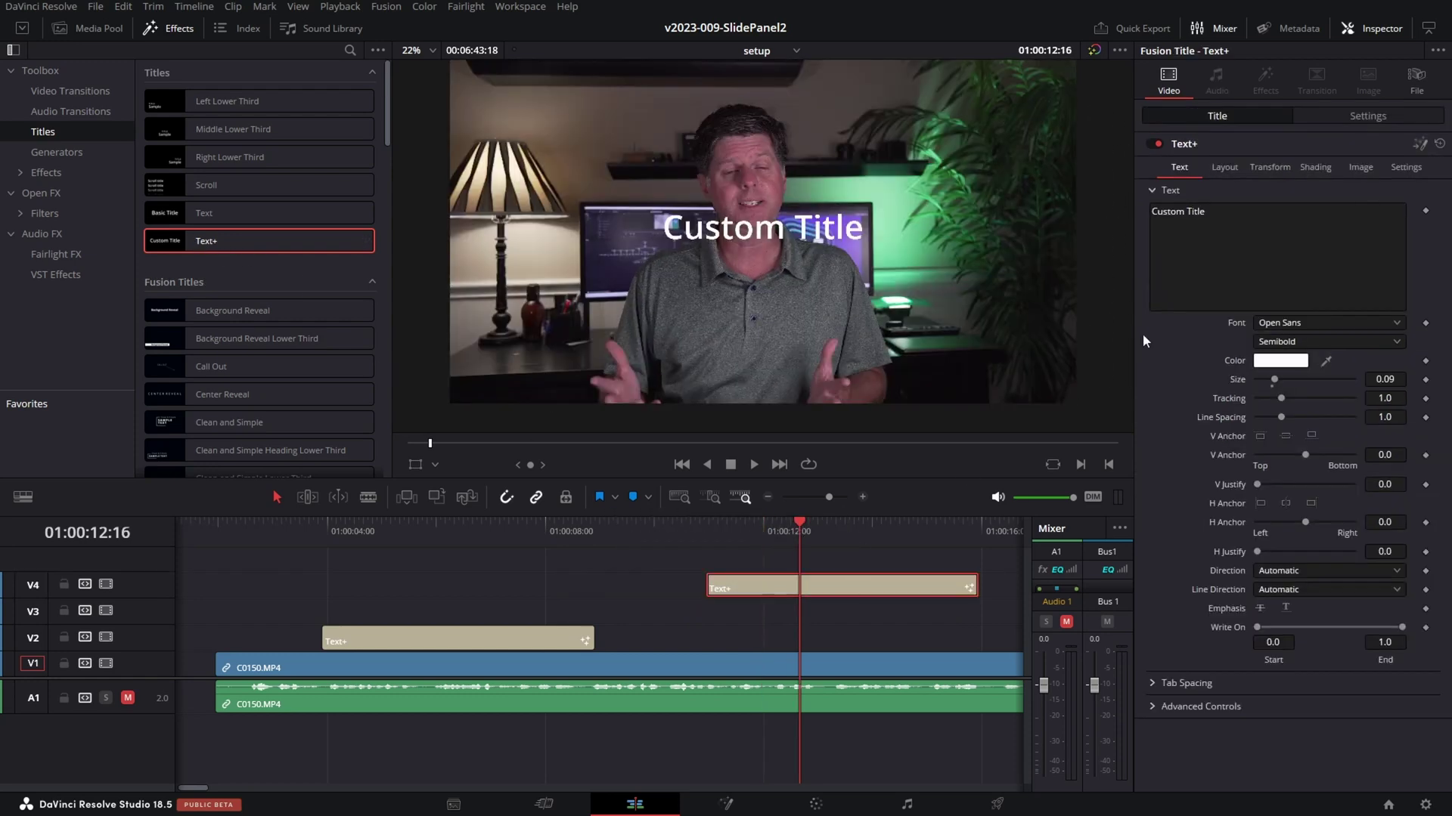
click(1209, 227)
key(ctrl+a)
text(SLIDE PANEL)
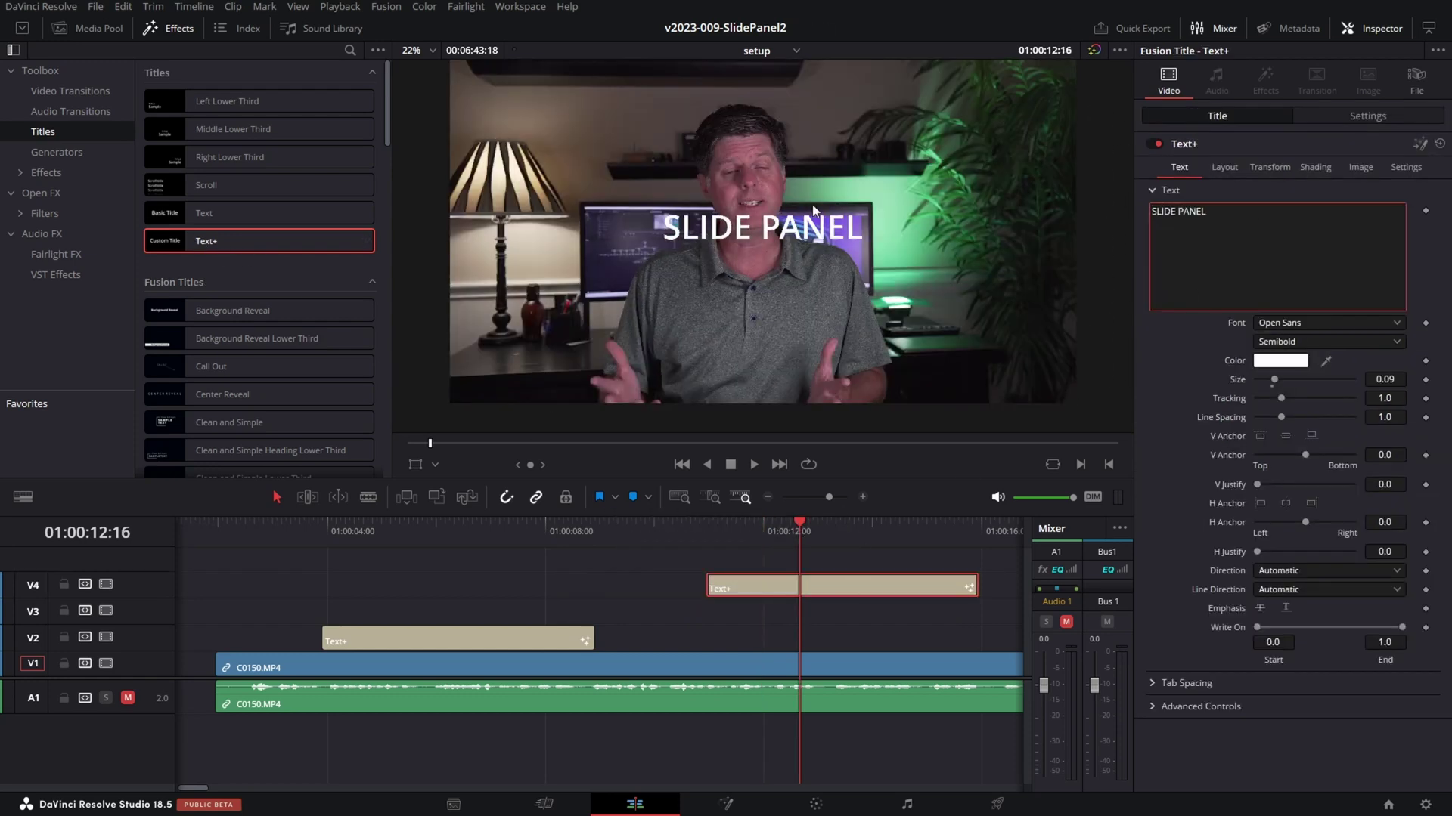
click(1326, 322)
click(1285, 424)
click(1327, 342)
click(1286, 393)
Duplicate it as DAVINCI RESOLVE at size 0.0663, placed below SLIDE PANEL
drag(905, 586, 882, 609)
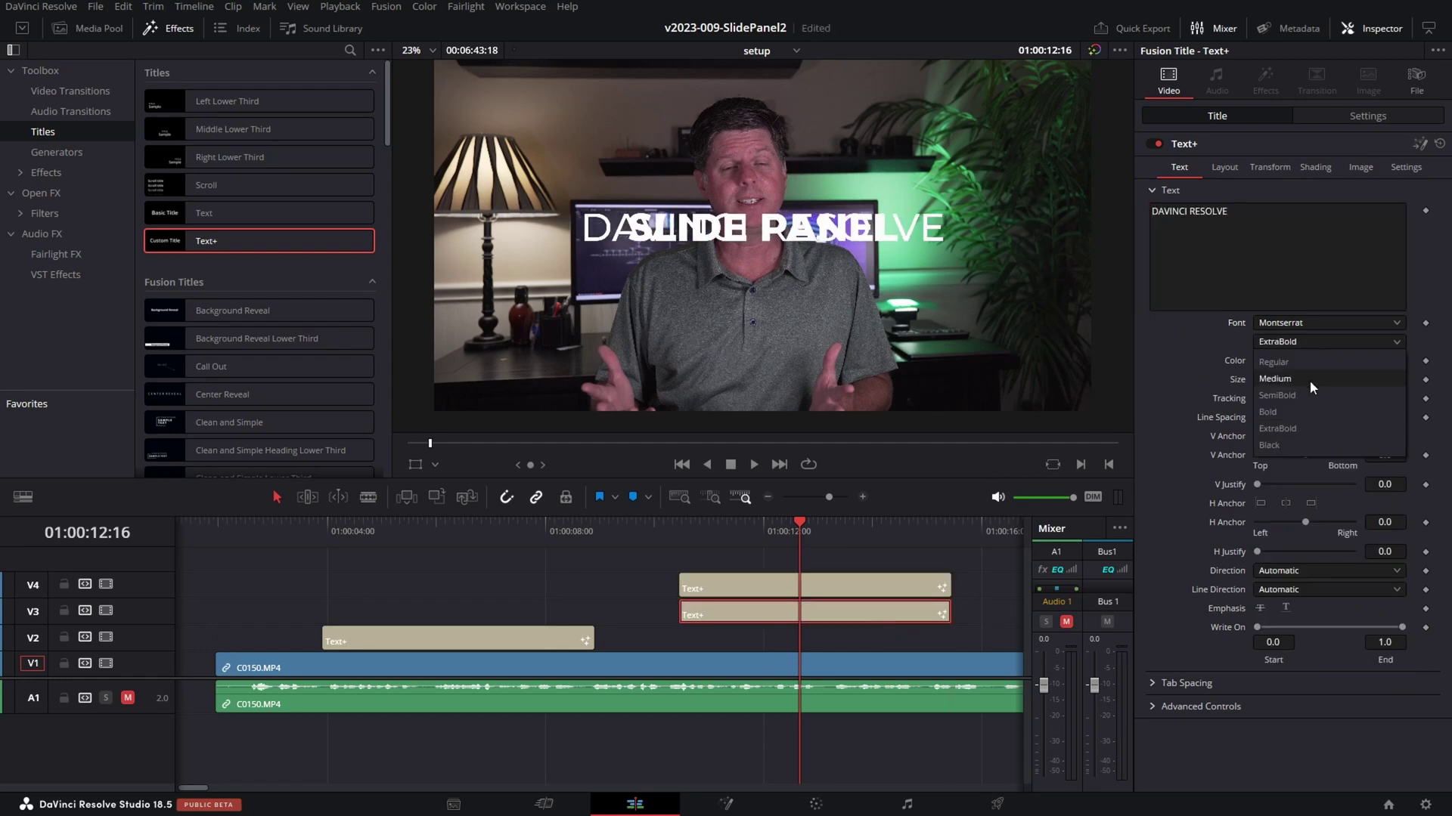
drag(1385, 379, 1361, 379)
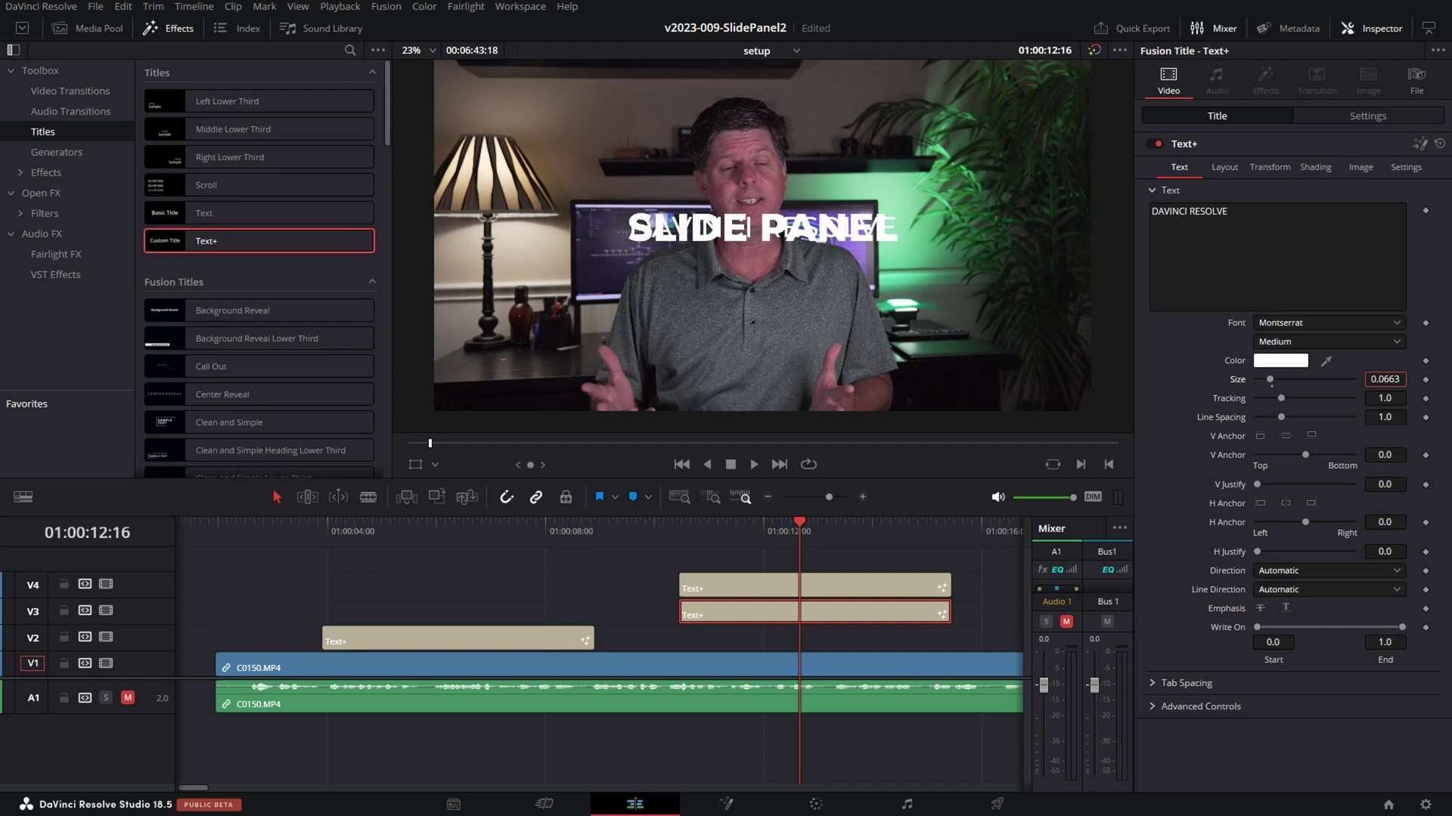
click(1224, 167)
drag(797, 239, 796, 270)
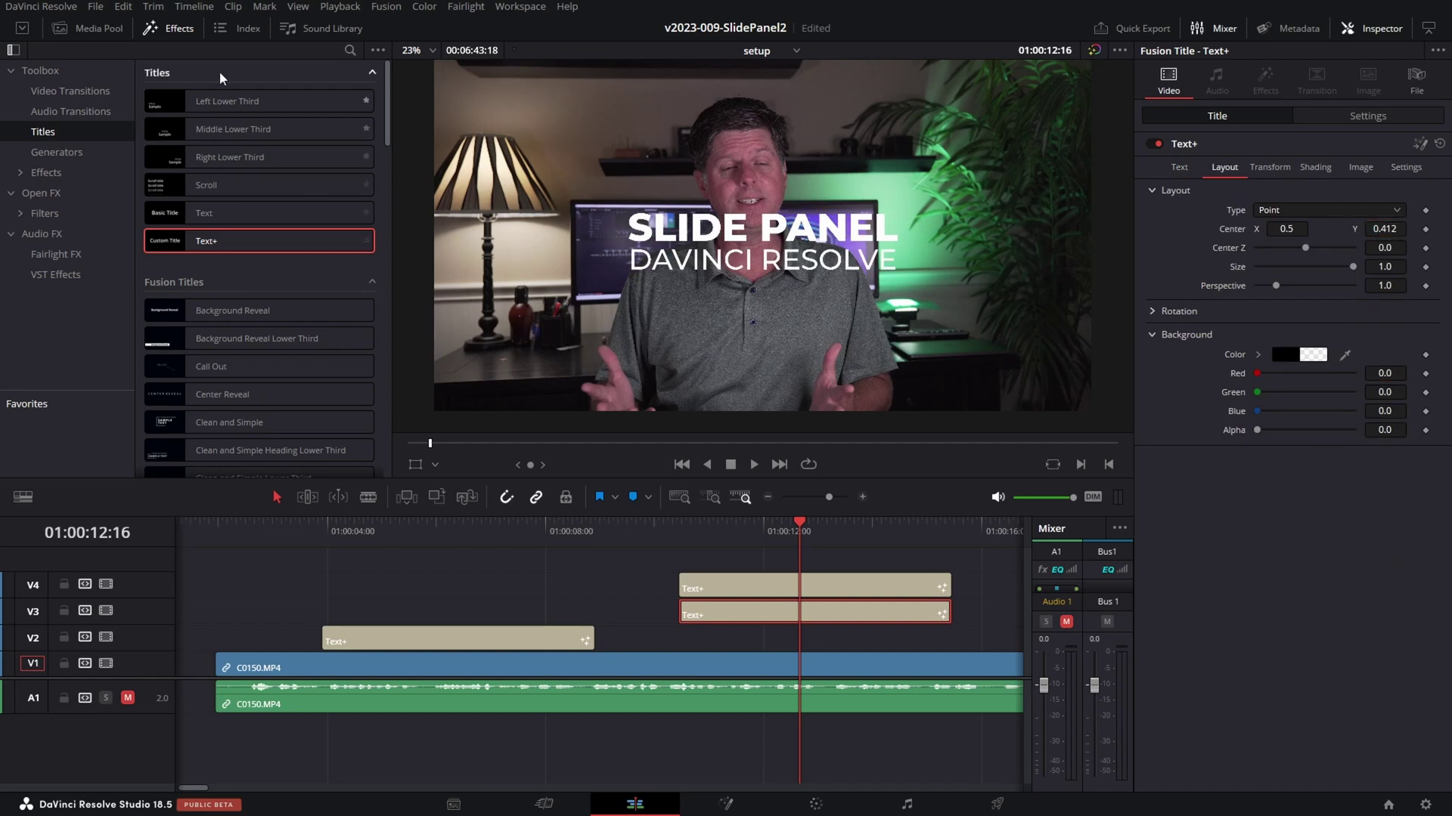
Place thumb.jpg on a new top track at Zoom 0.36 and Position Y 550
click(94, 33)
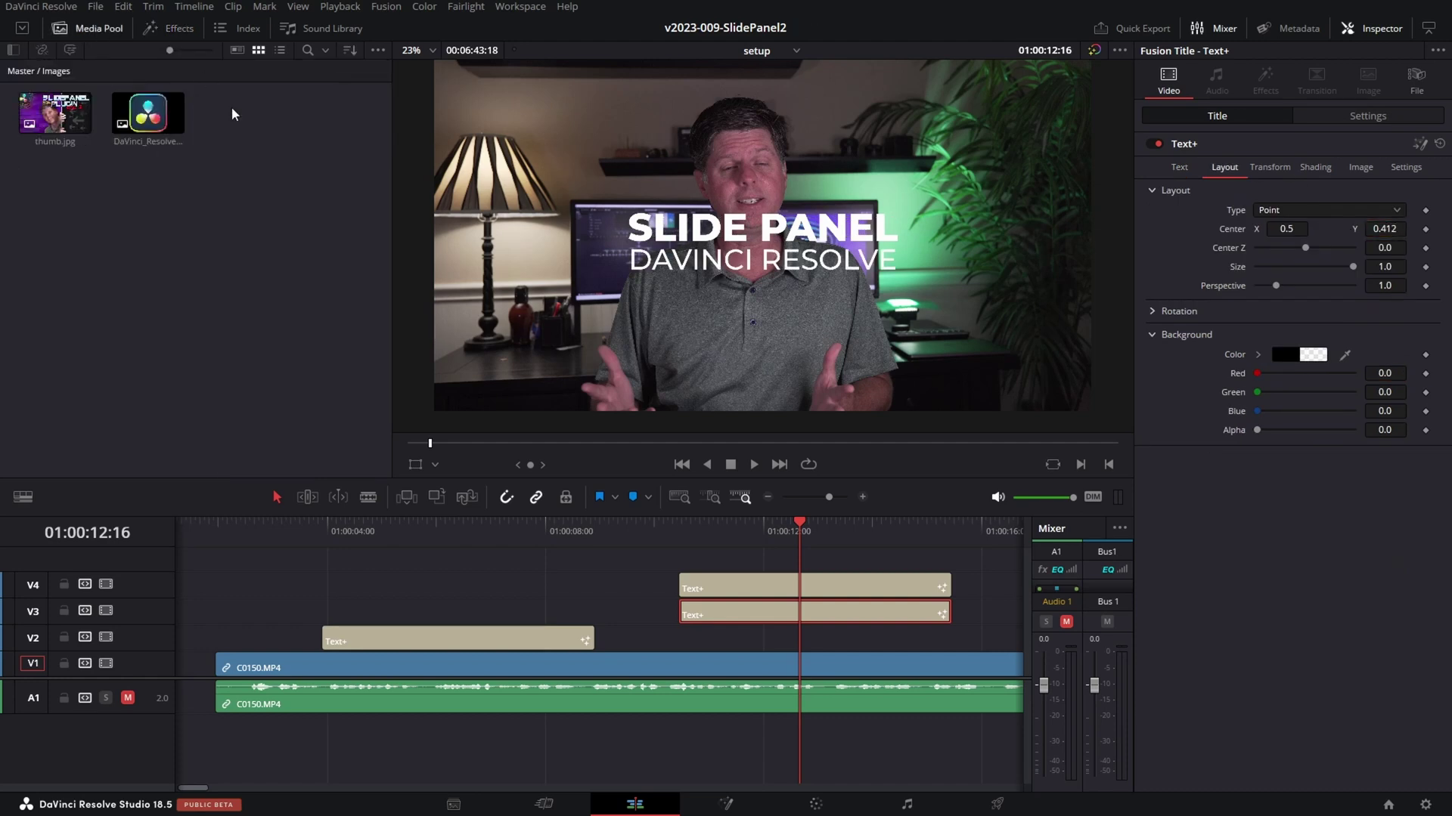
click(149, 128)
drag(54, 113, 812, 555)
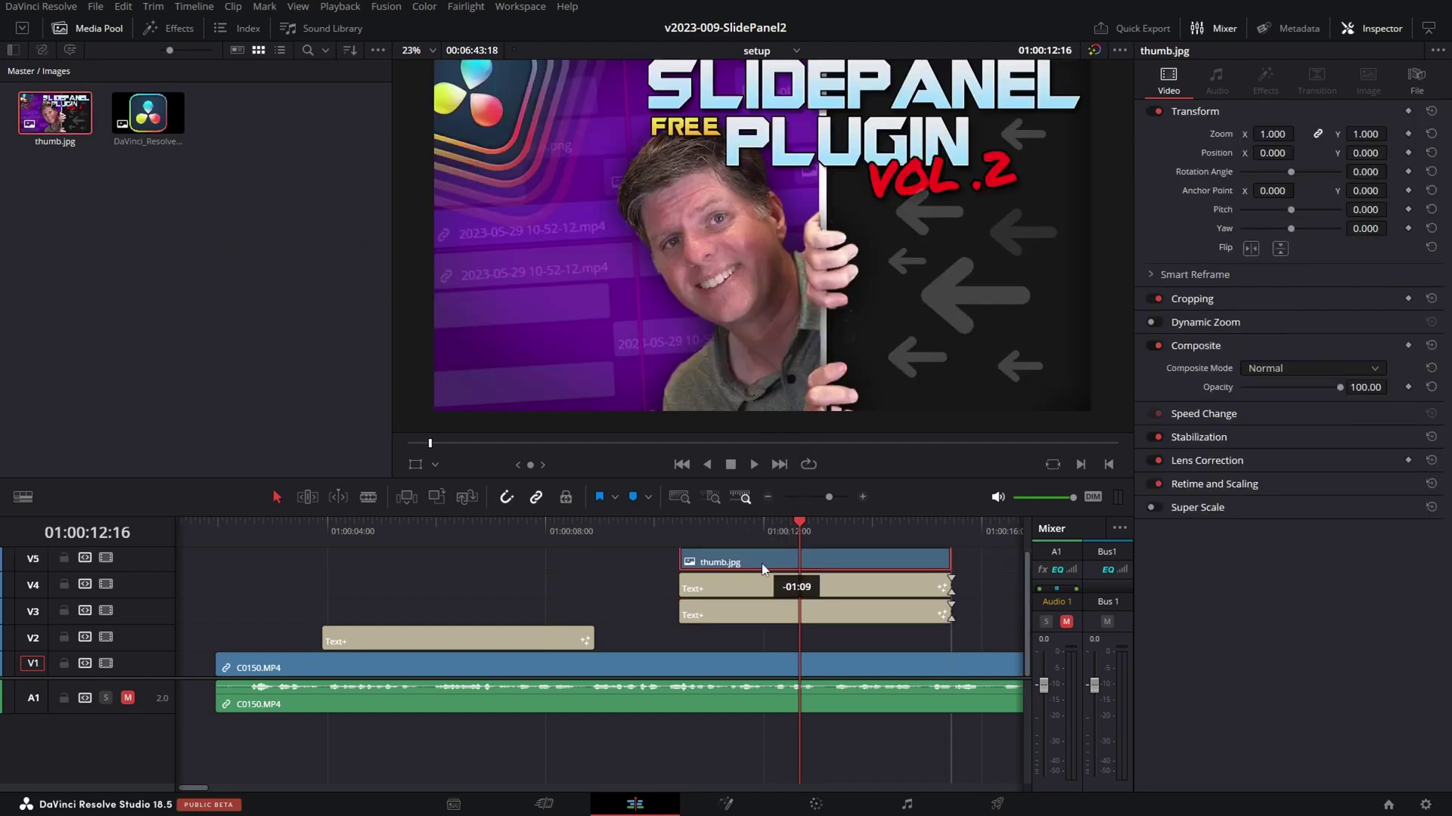
mouse_move(1285, 130)
mouse_down()
mouse_move(1187, 130)
mouse_move(1279, 133)
mouse_up()
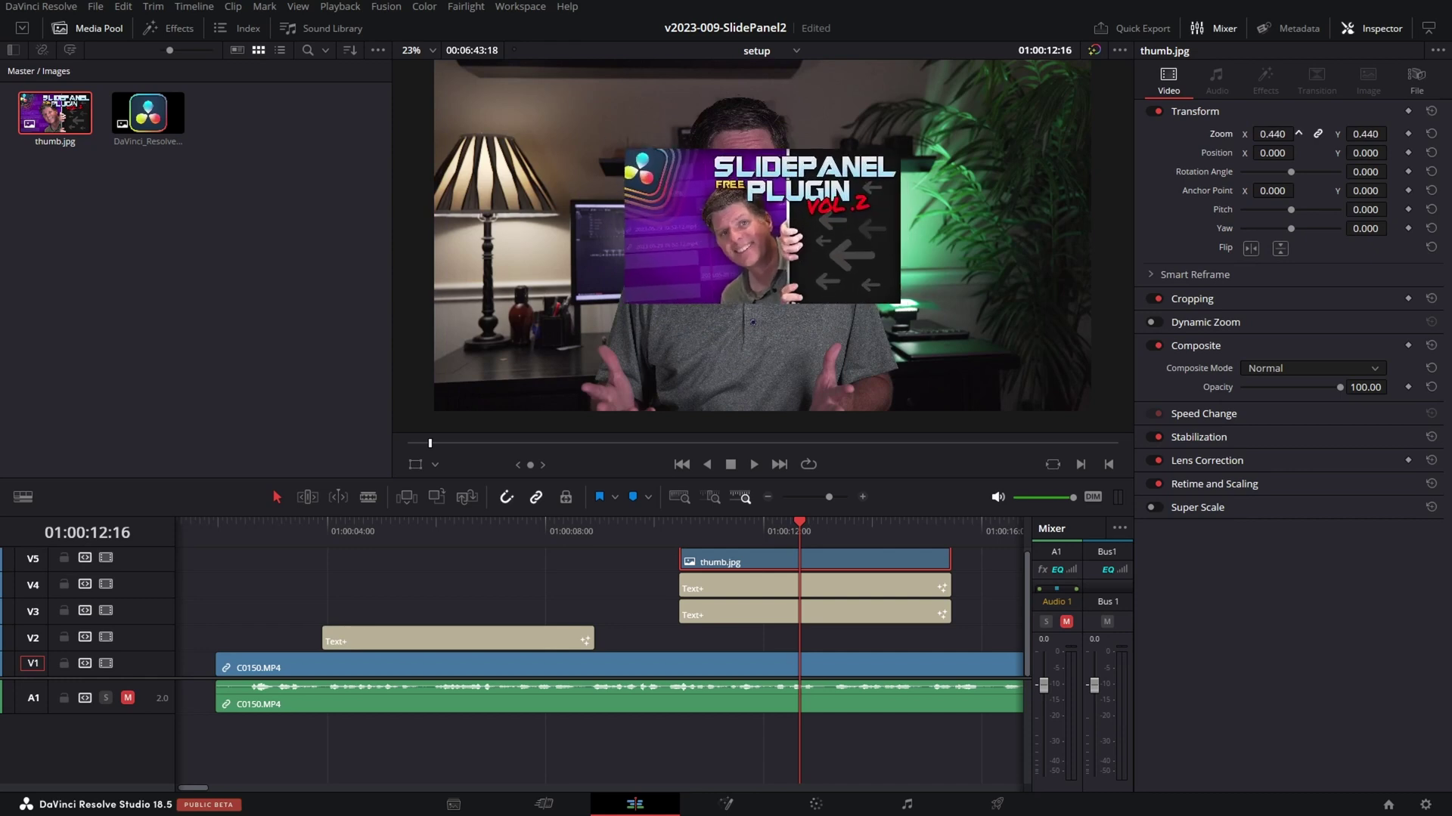
drag(1365, 153, 1430, 153)
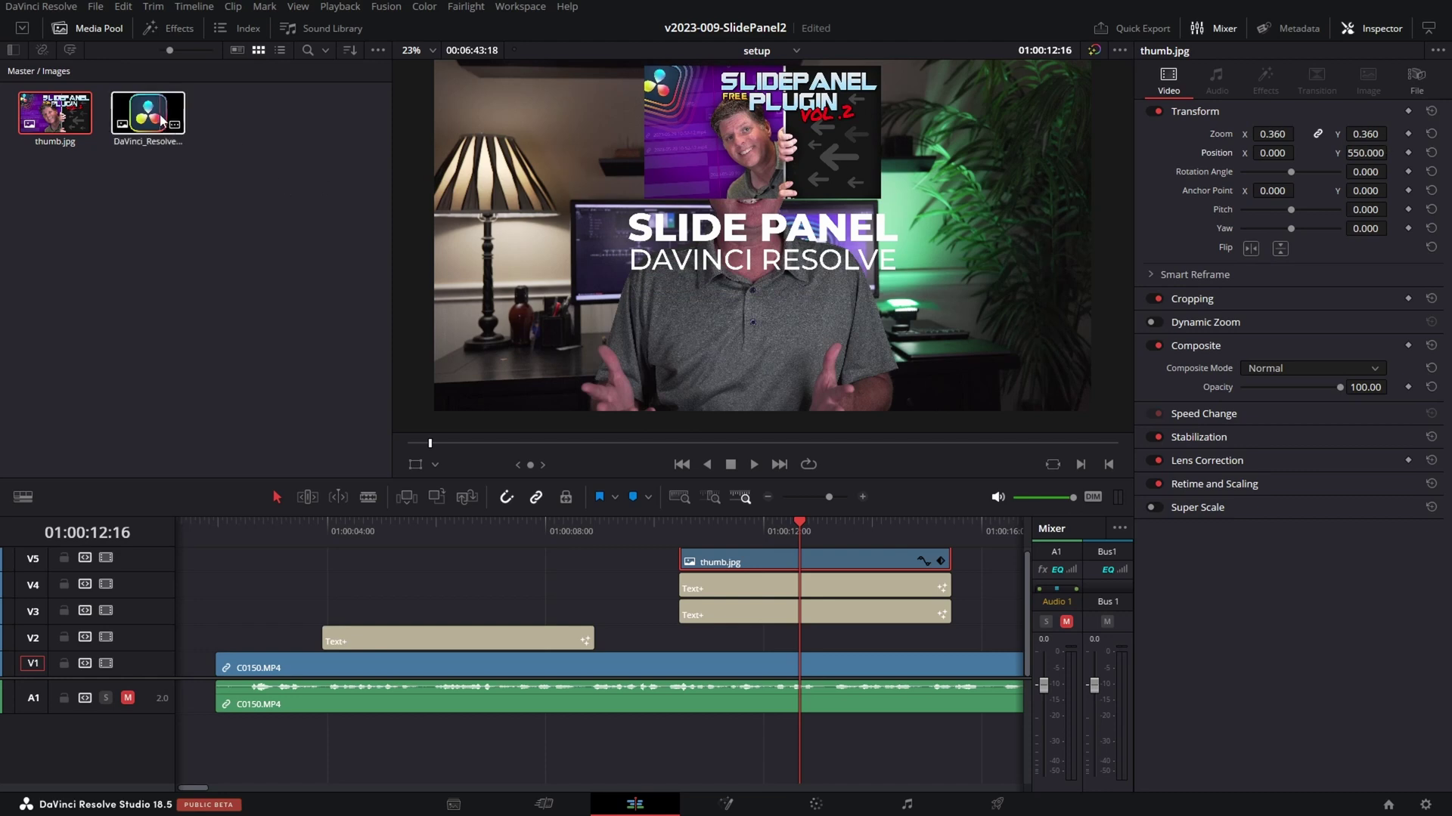
Add the DaVinci Resolve logo to V2 at Zoom 0.32, Position Y -682
drag(149, 114, 737, 644)
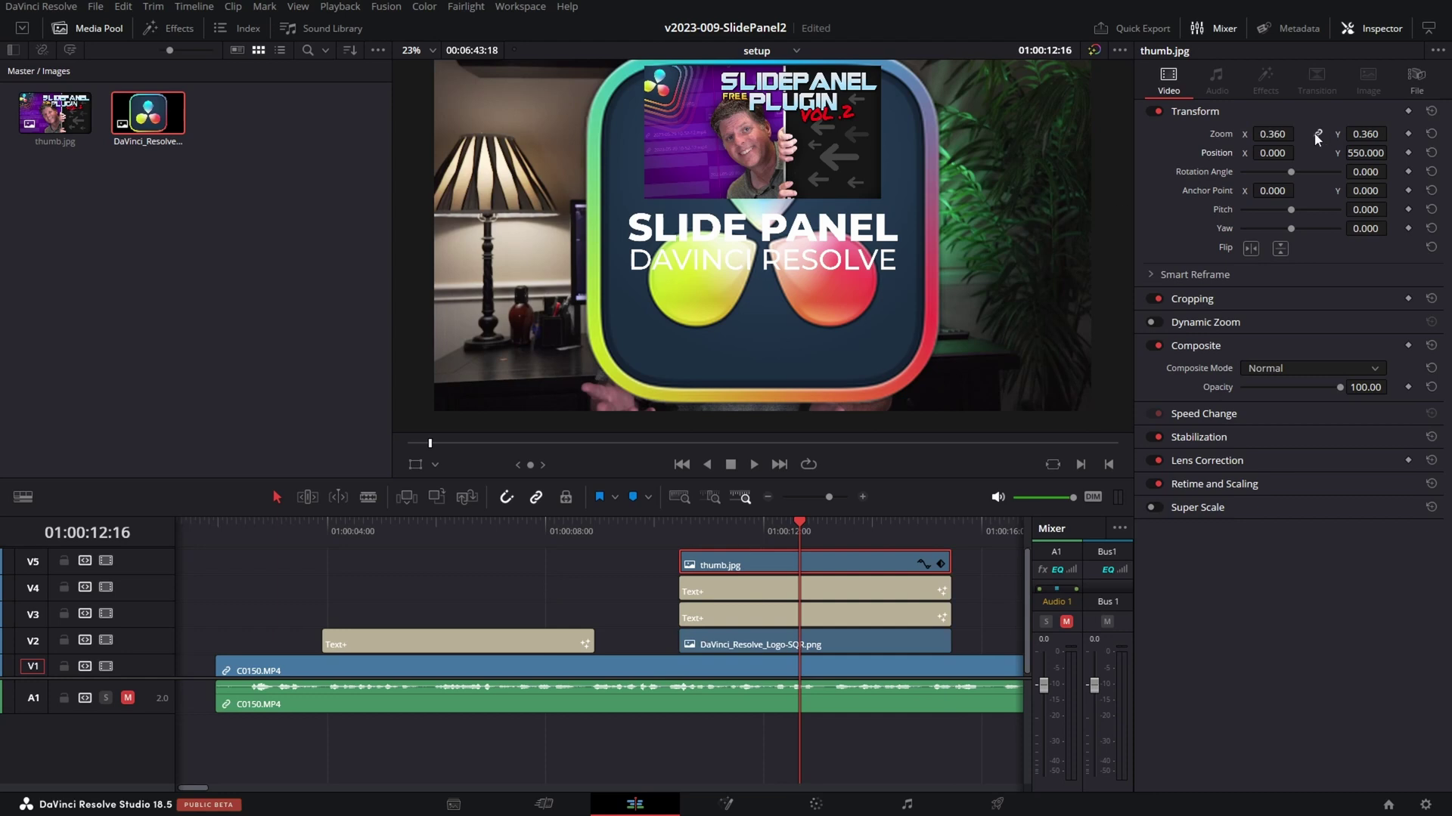
click(897, 650)
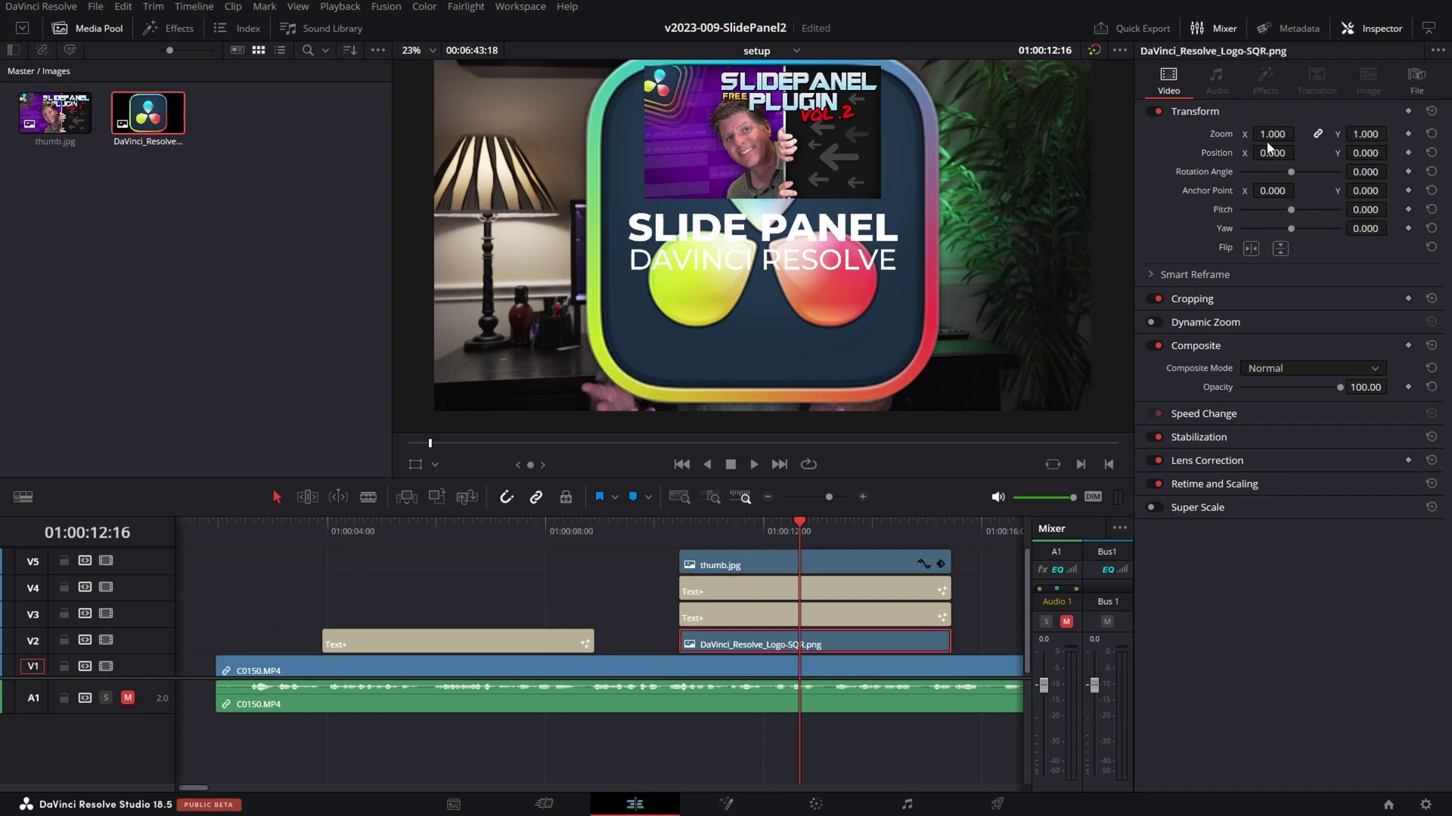
key(ctrl+v)
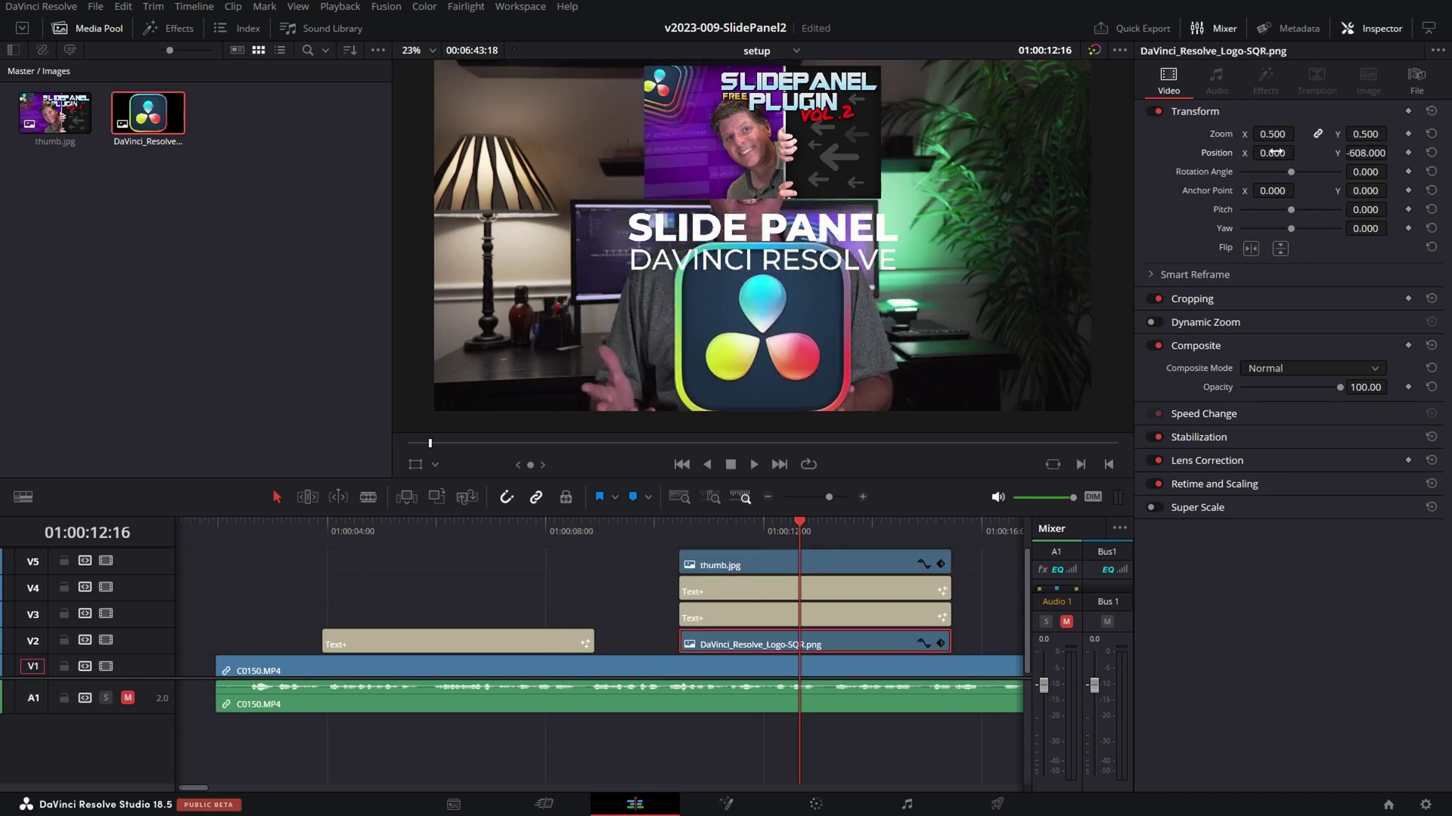
drag(1272, 134, 1353, 154)
Apply the JustSlidePanel2 effect from the effects templates to the footage
click(178, 28)
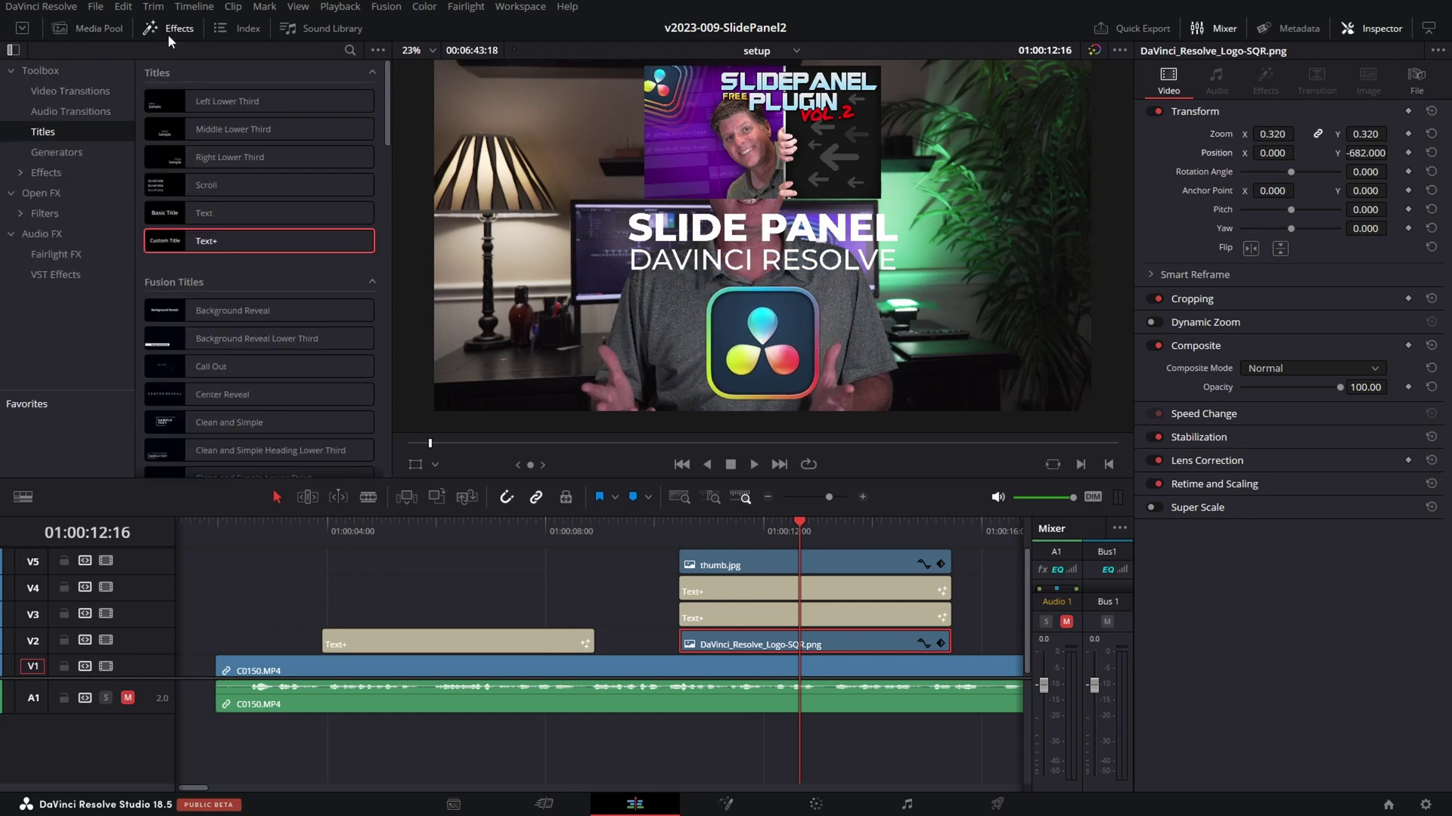
click(30, 173)
click(72, 193)
drag(227, 102, 764, 570)
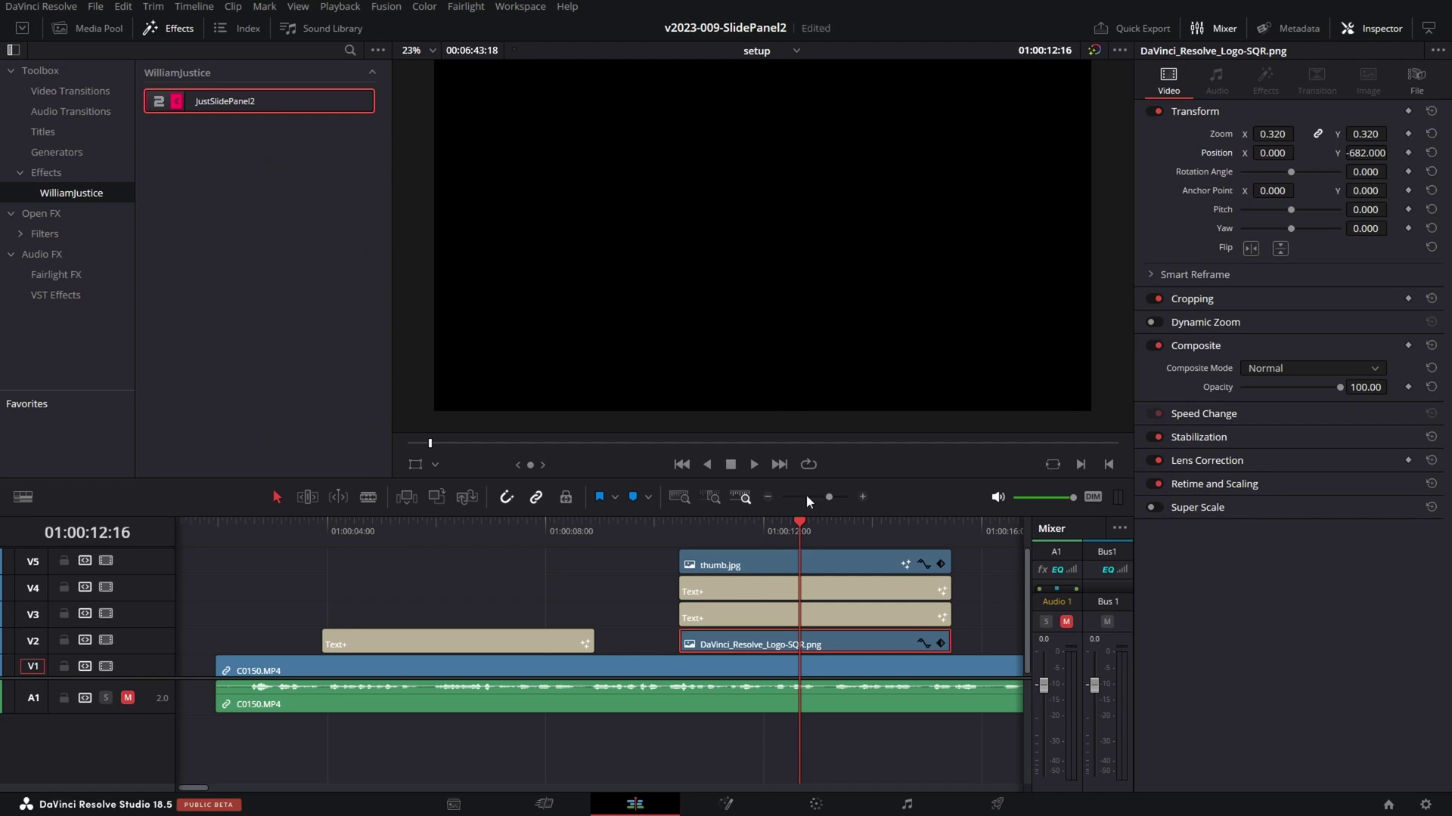
Delete JustSlidePanel2 from thumb.jpg's effects and scrub to check the graphics
click(845, 564)
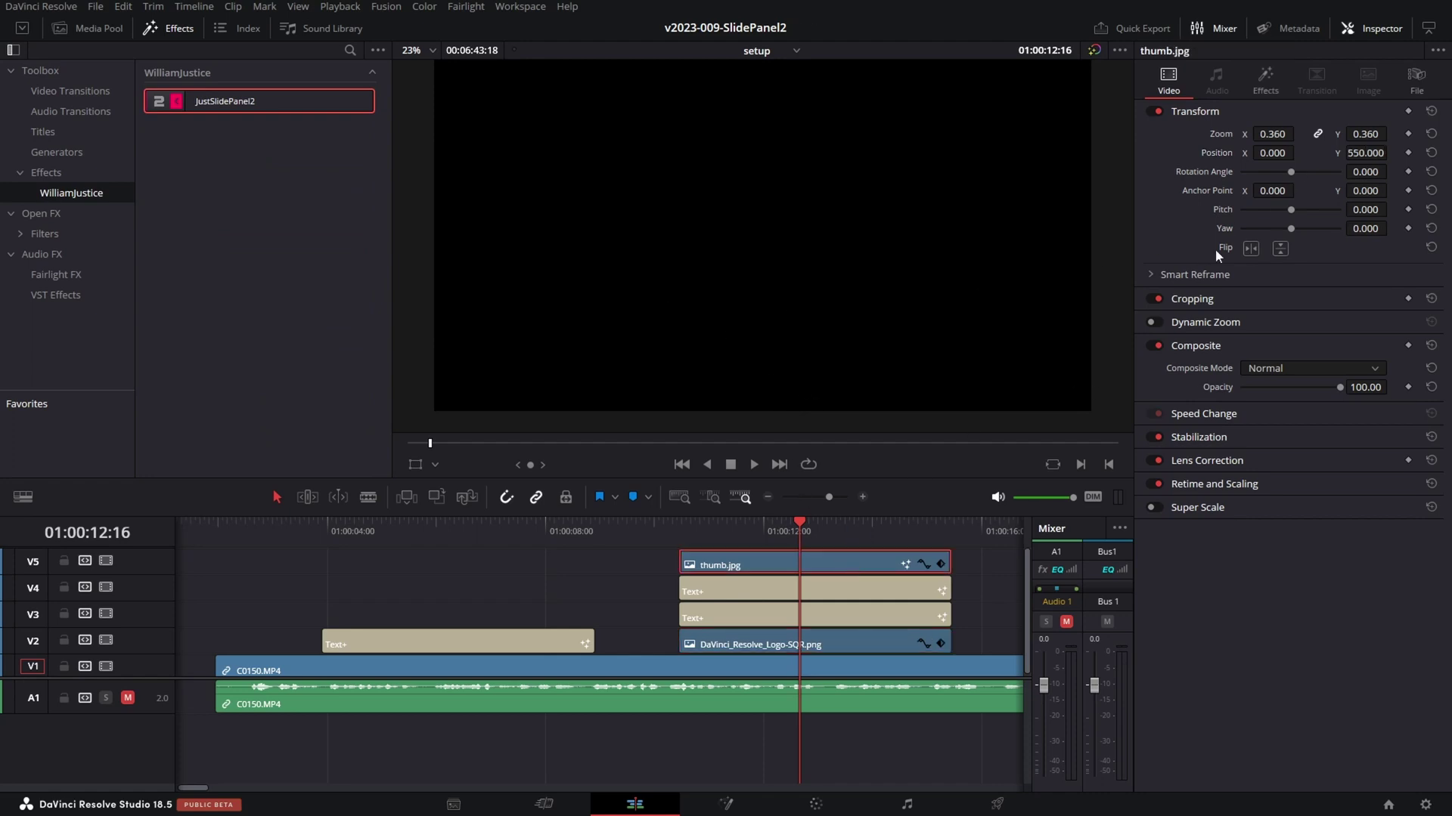
click(1270, 84)
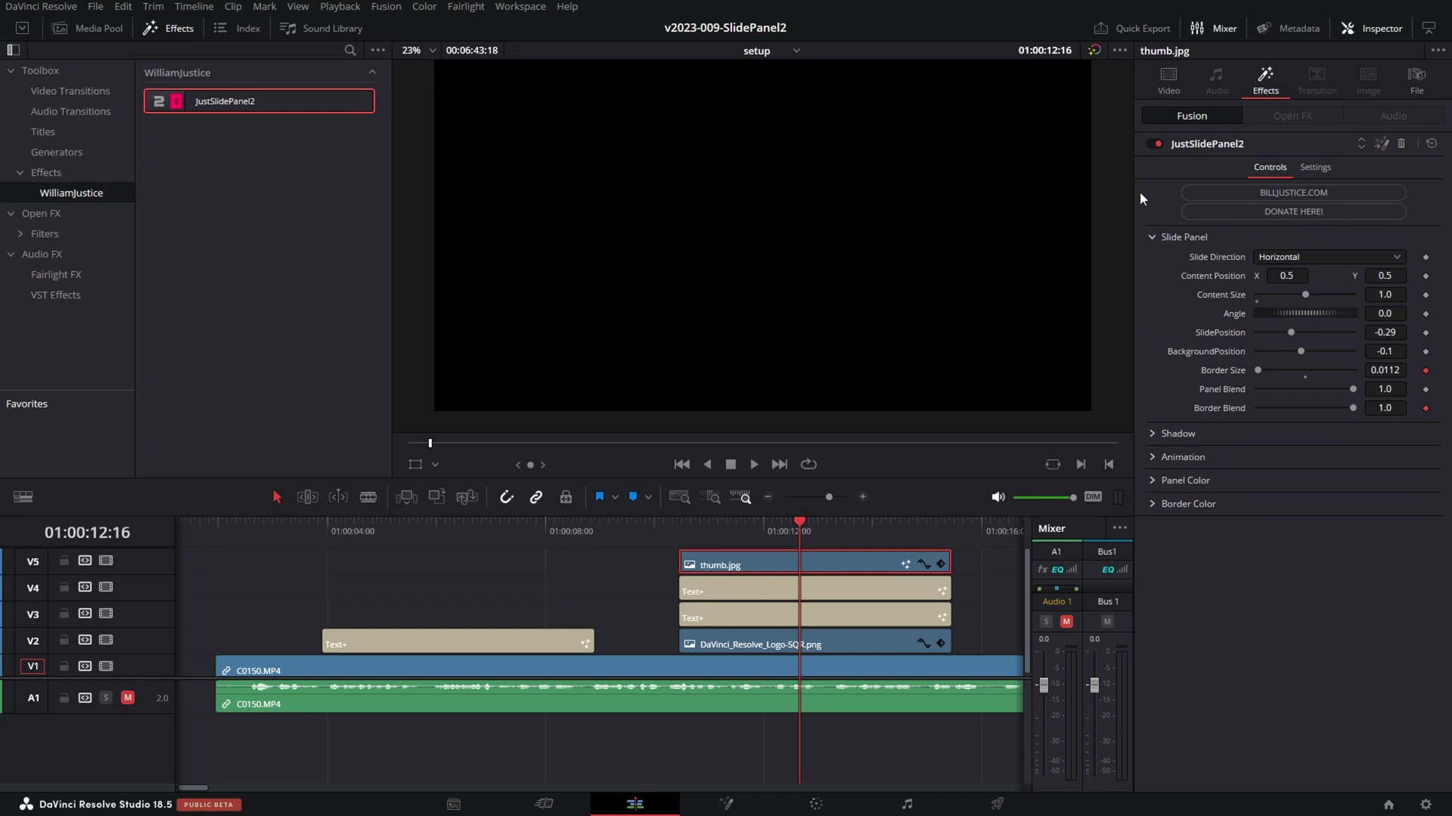
click(1403, 144)
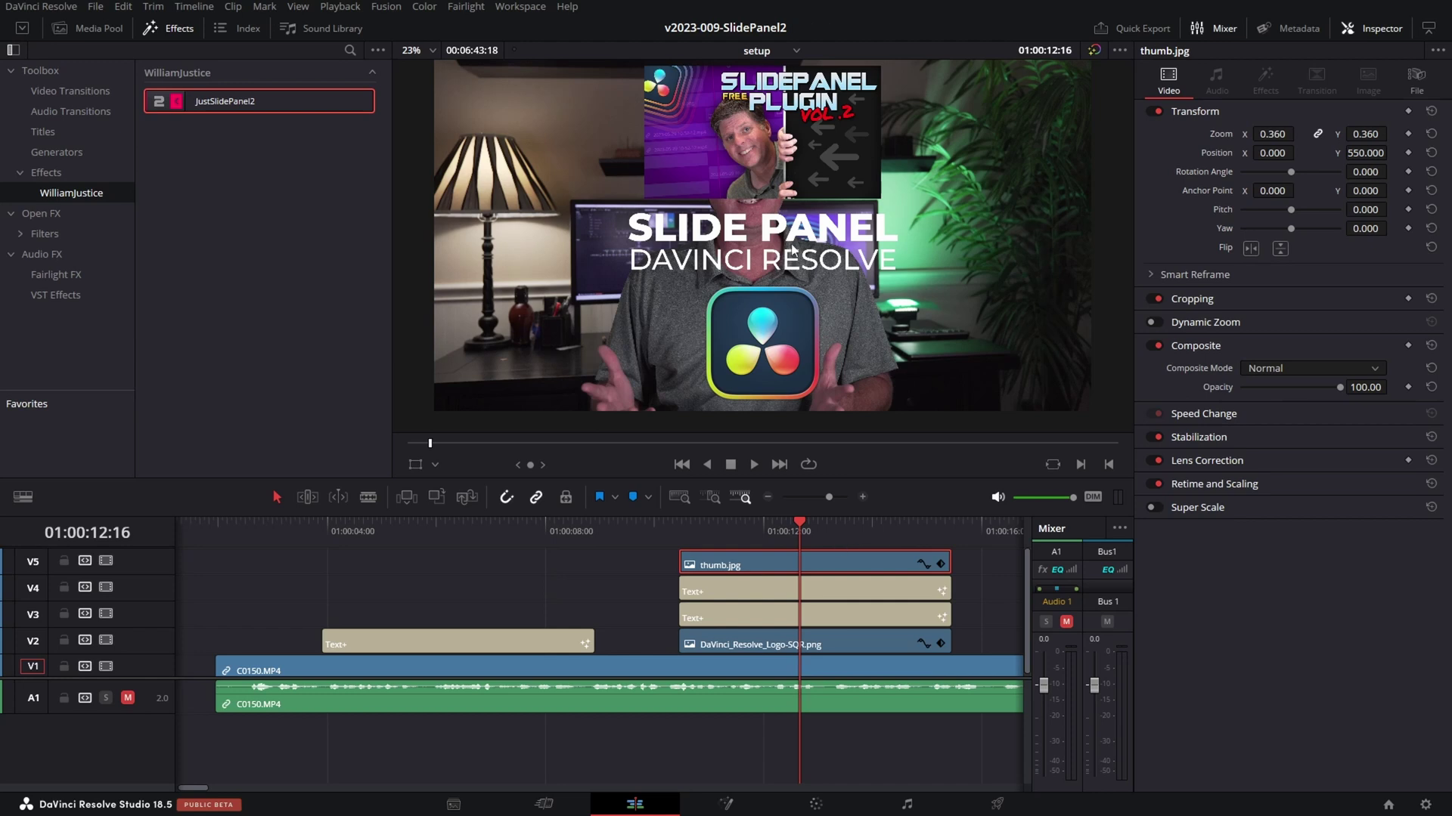
drag(799, 605, 698, 557)
Make a compound clip named SLIDE ONE from the four stacked clips and preview it
right_click(766, 564)
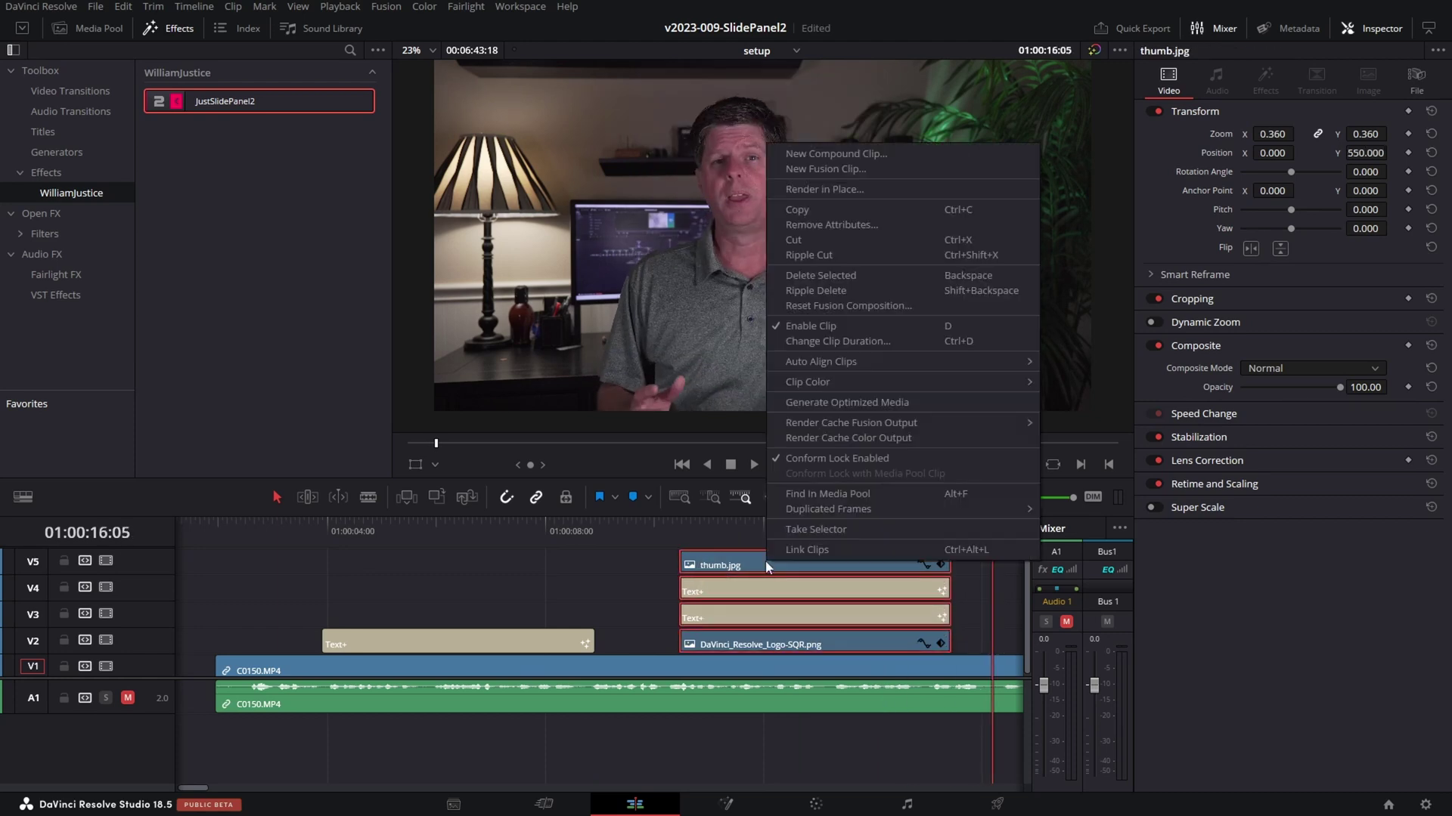
click(832, 153)
text(SLIDE)
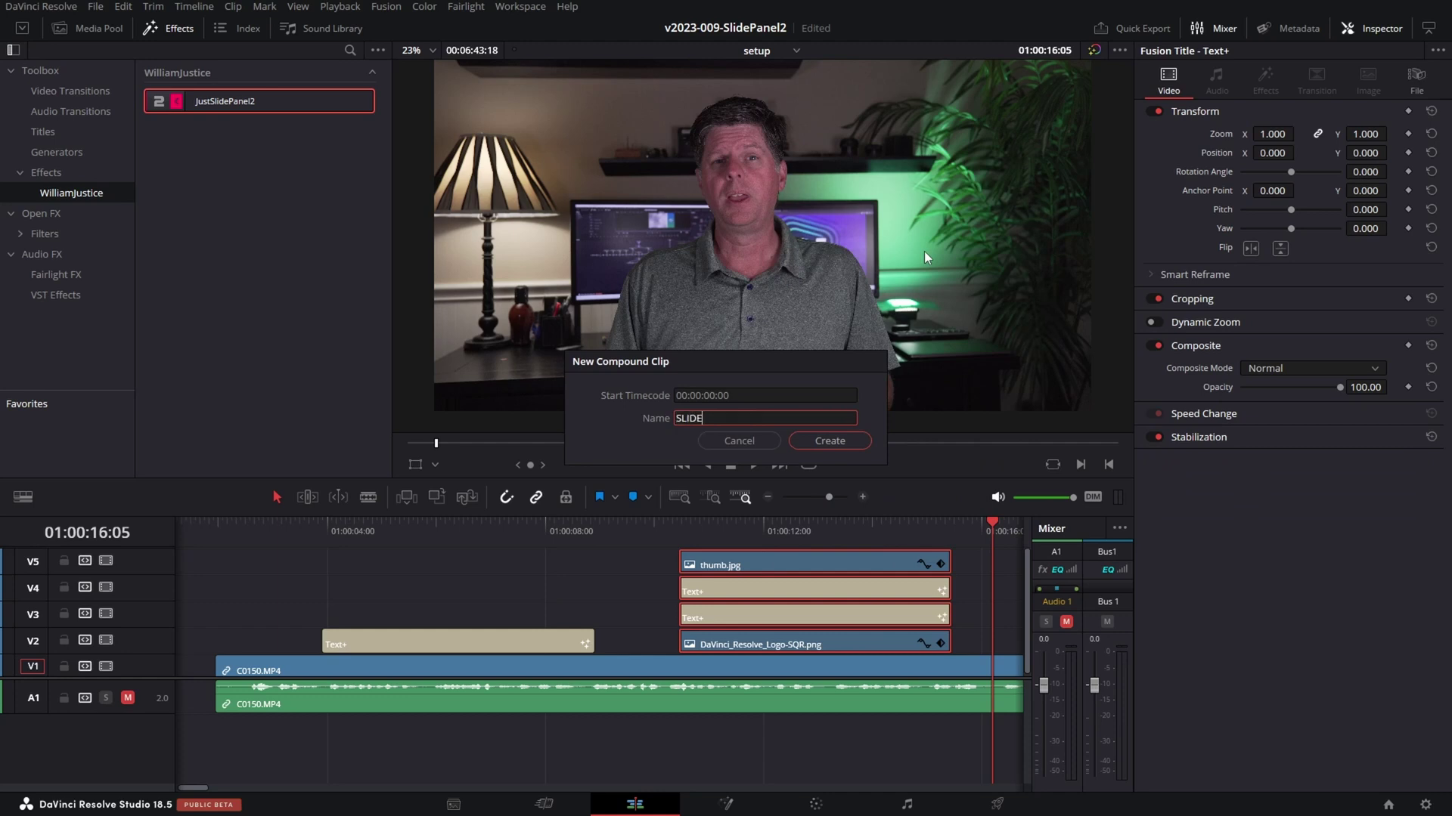
text( ONE)
key(Return)
drag(722, 527, 787, 534)
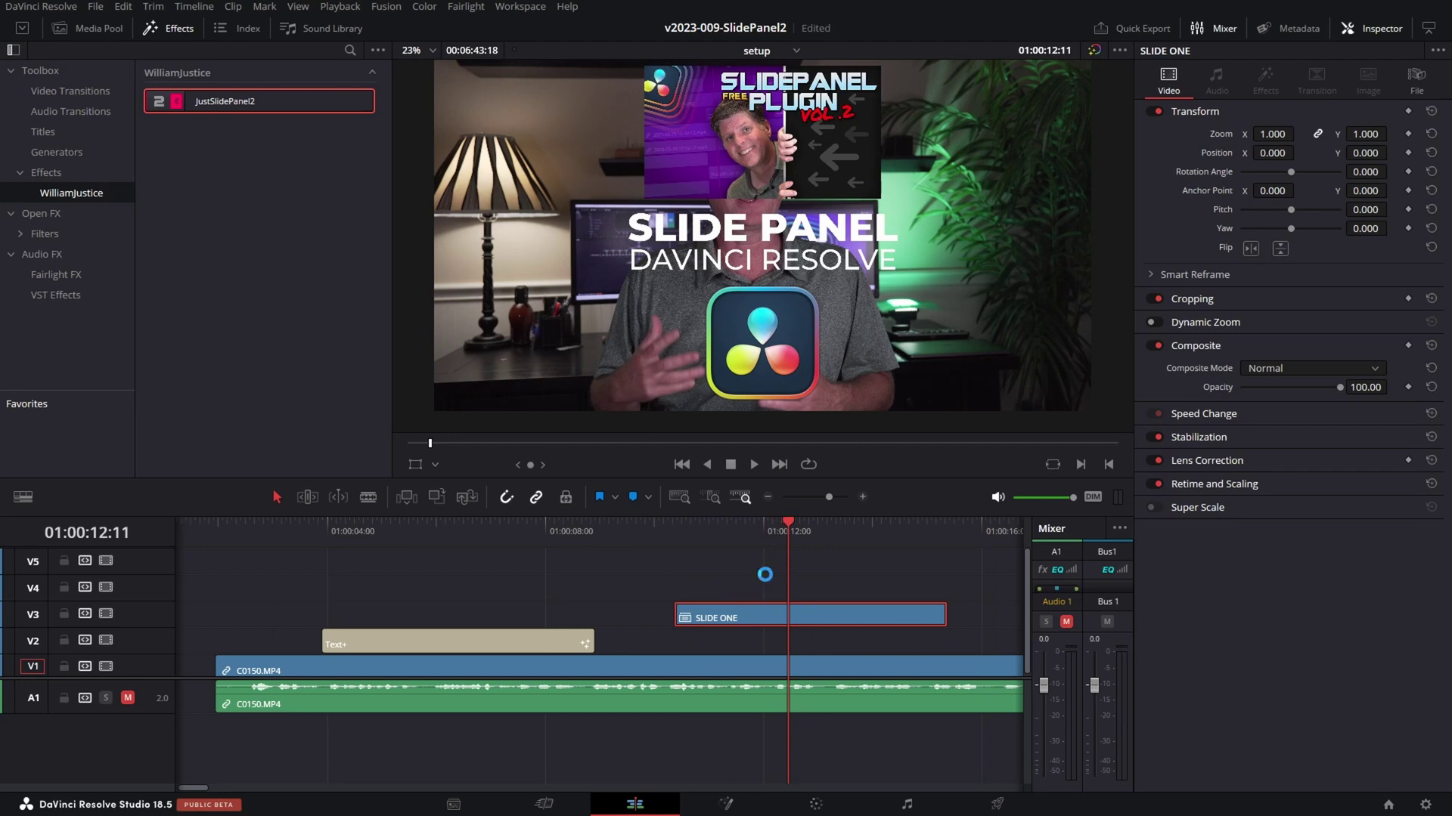
In Fusion, insert WilliamJustice JustSlidePanel2 between MediaIn1 and MediaOut1, then play it back
click(727, 804)
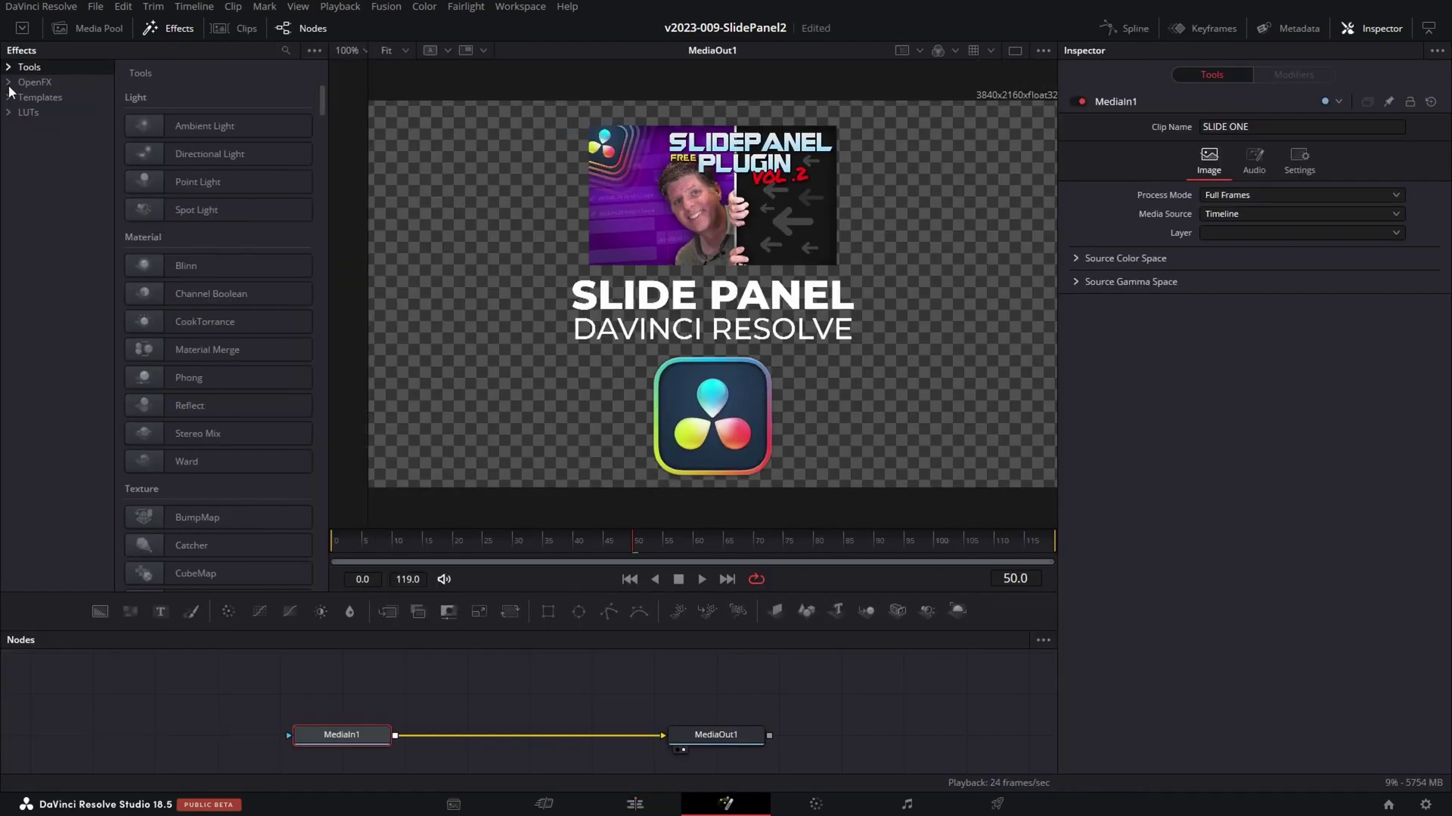
click(10, 97)
click(23, 113)
click(37, 127)
click(83, 142)
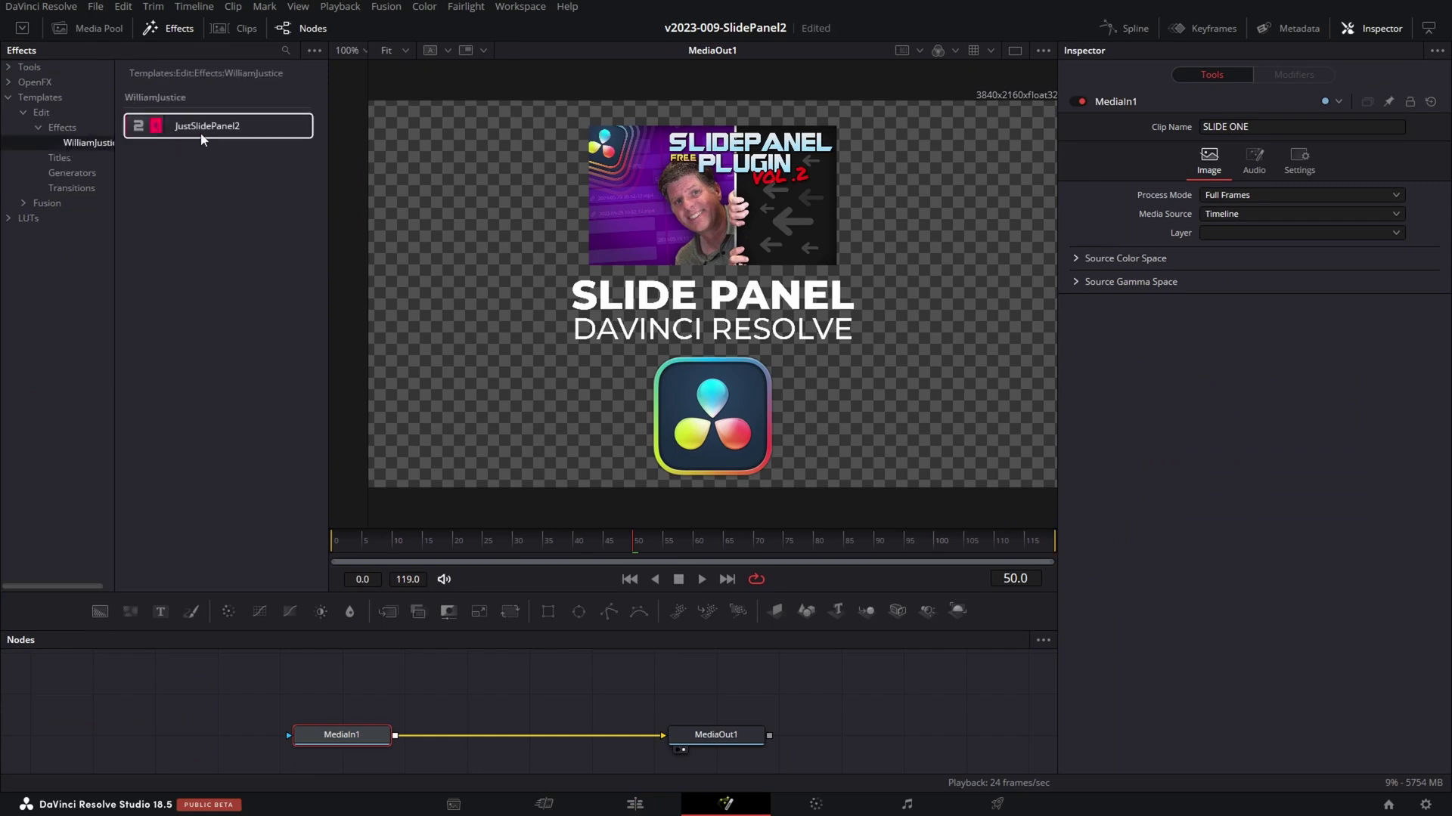
drag(203, 138, 537, 732)
key(space)
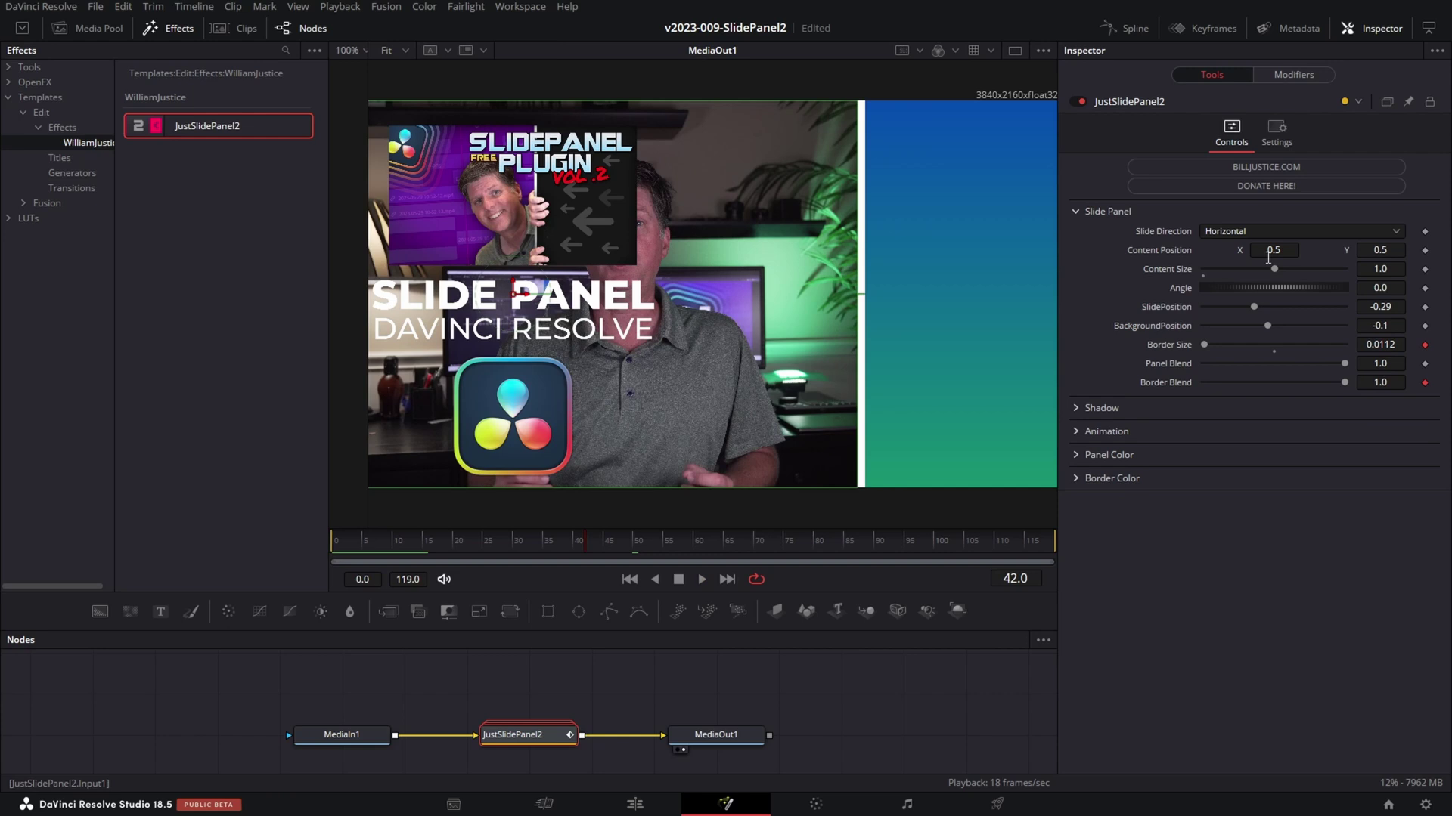
Adjust Content Position, Size, SlidePosition and Panel Color, then scrub to preview
drag(1274, 249, 1330, 250)
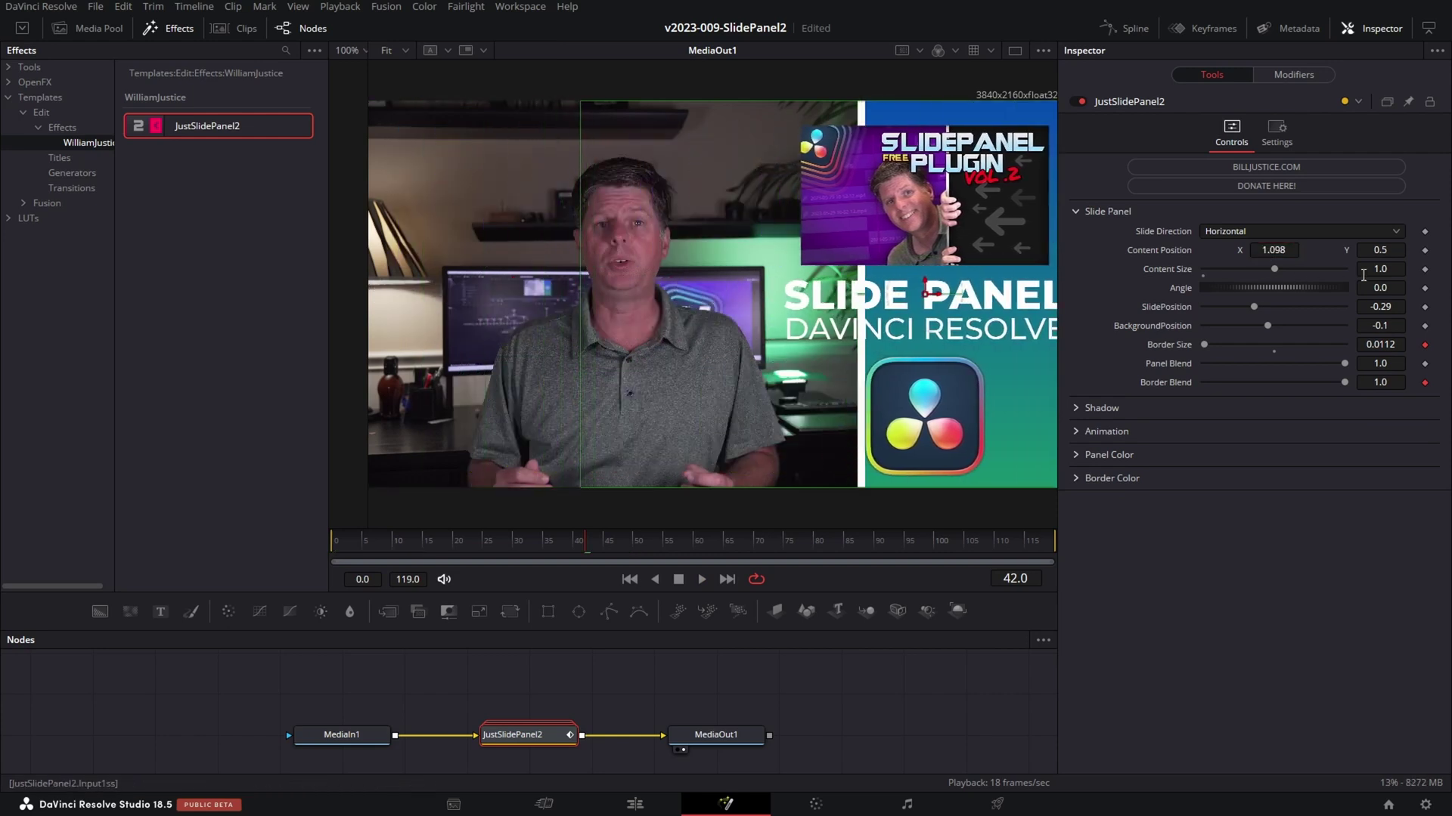
mouse_move(1273, 250)
mouse_down()
mouse_move(1305, 250)
mouse_move(1287, 250)
mouse_up()
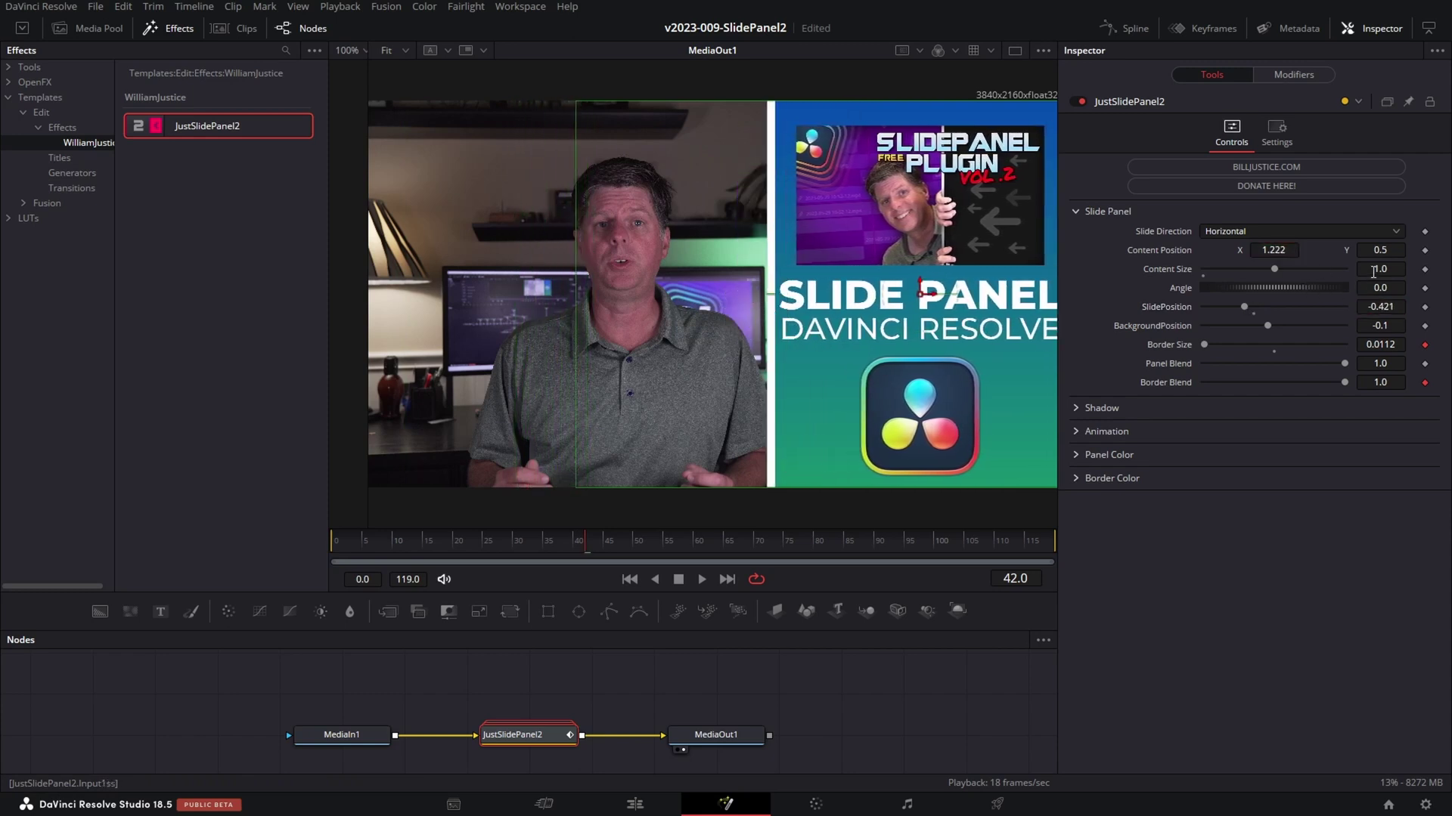
drag(1380, 268, 1364, 269)
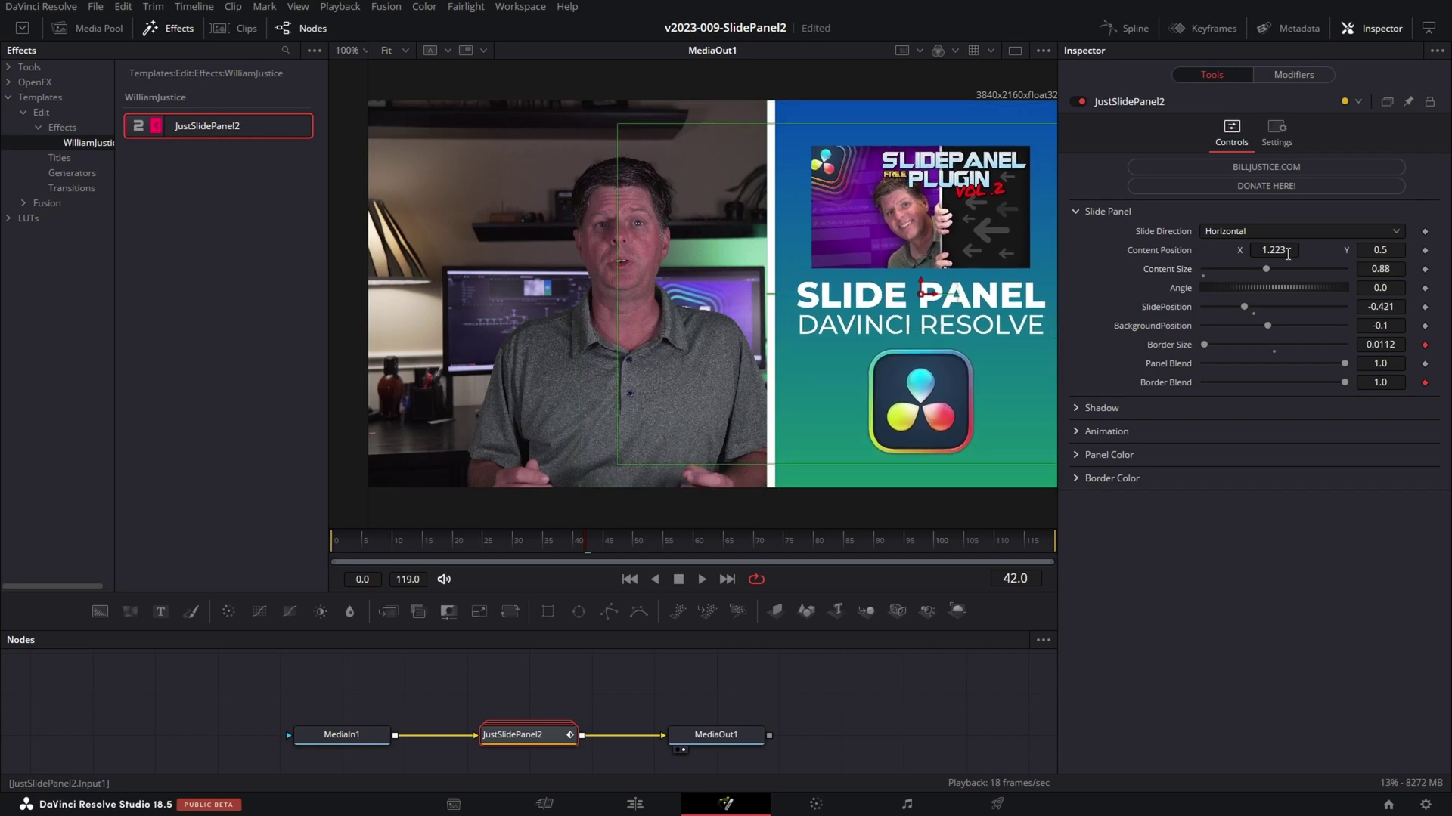
click(1087, 454)
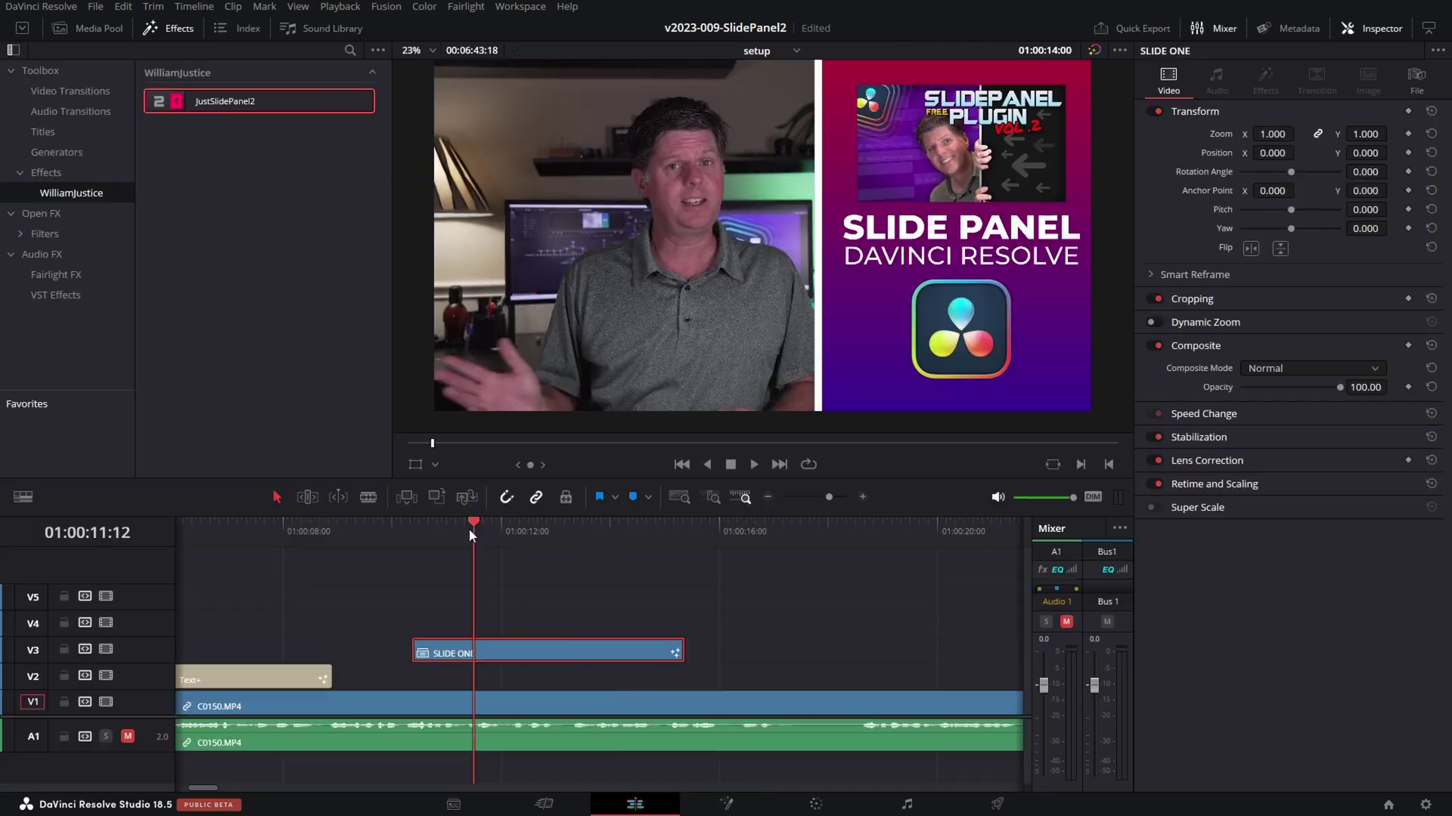
drag(469, 528, 580, 534)
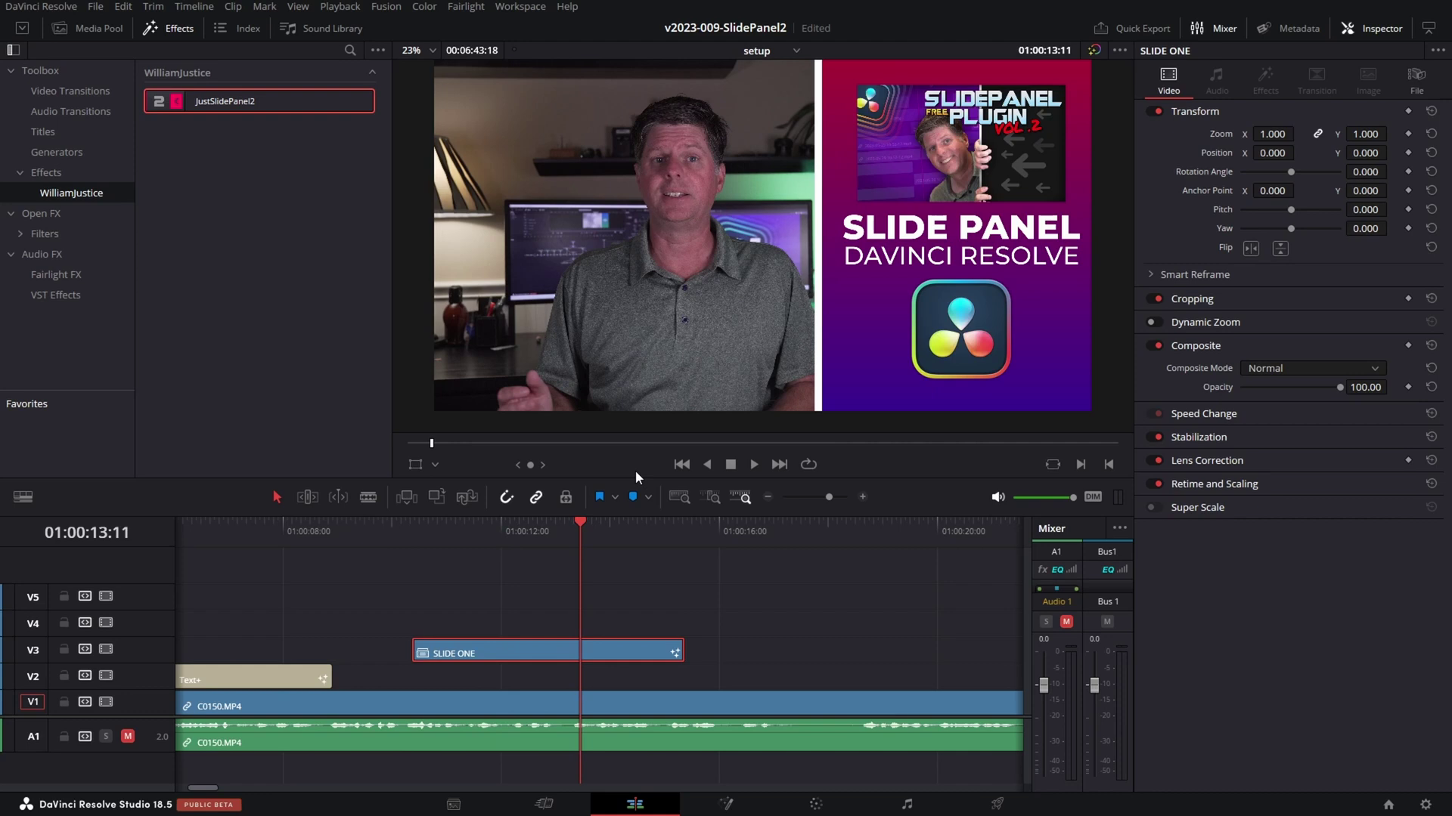
Place a Text+ title on V3 reading TEST ONE, set its font, and preview the test titles
drag(627, 524, 587, 532)
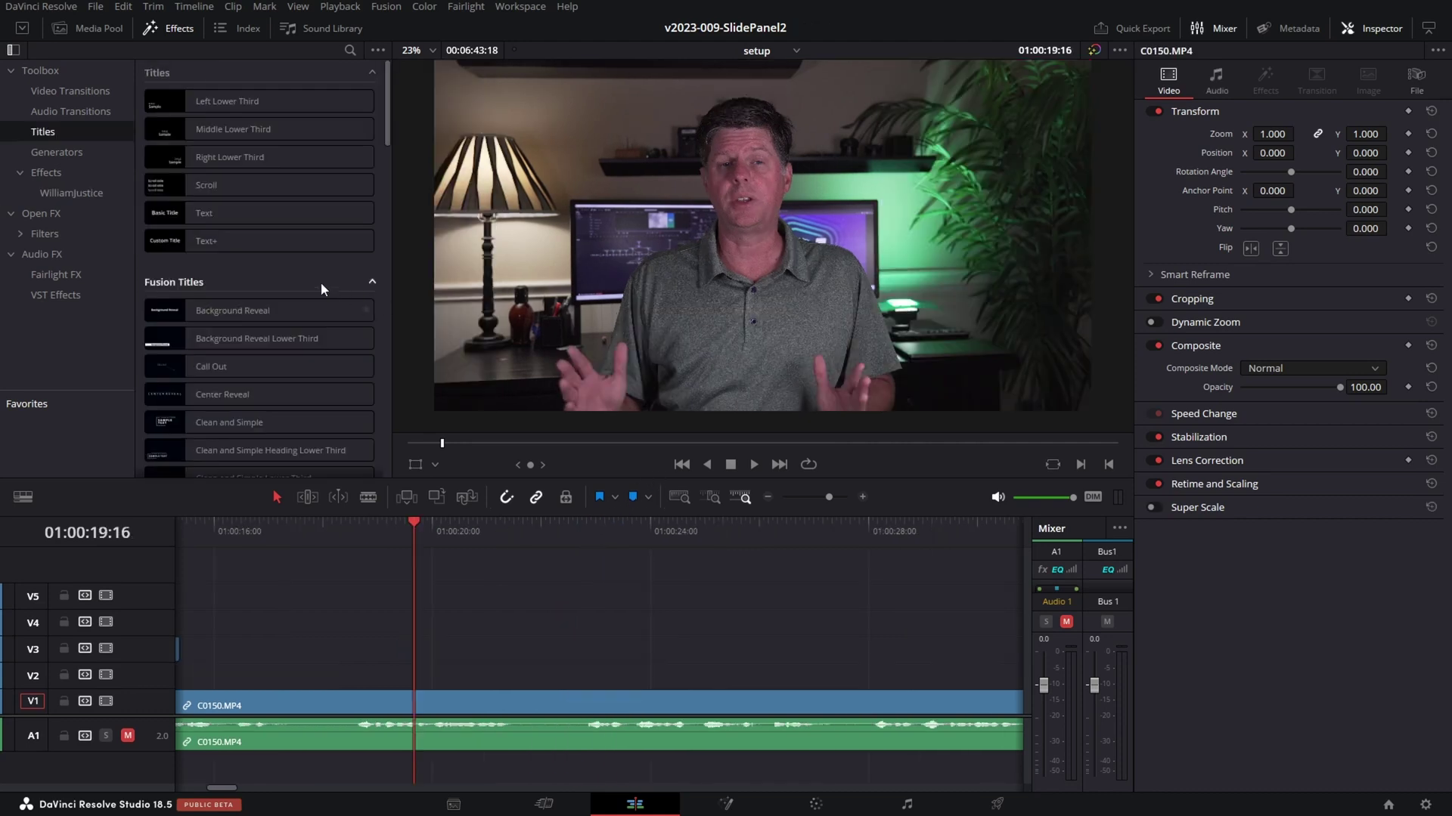
drag(227, 241, 408, 645)
click(530, 522)
triple_click(1179, 212)
text(TEST ONE)
click(1329, 323)
click(1304, 360)
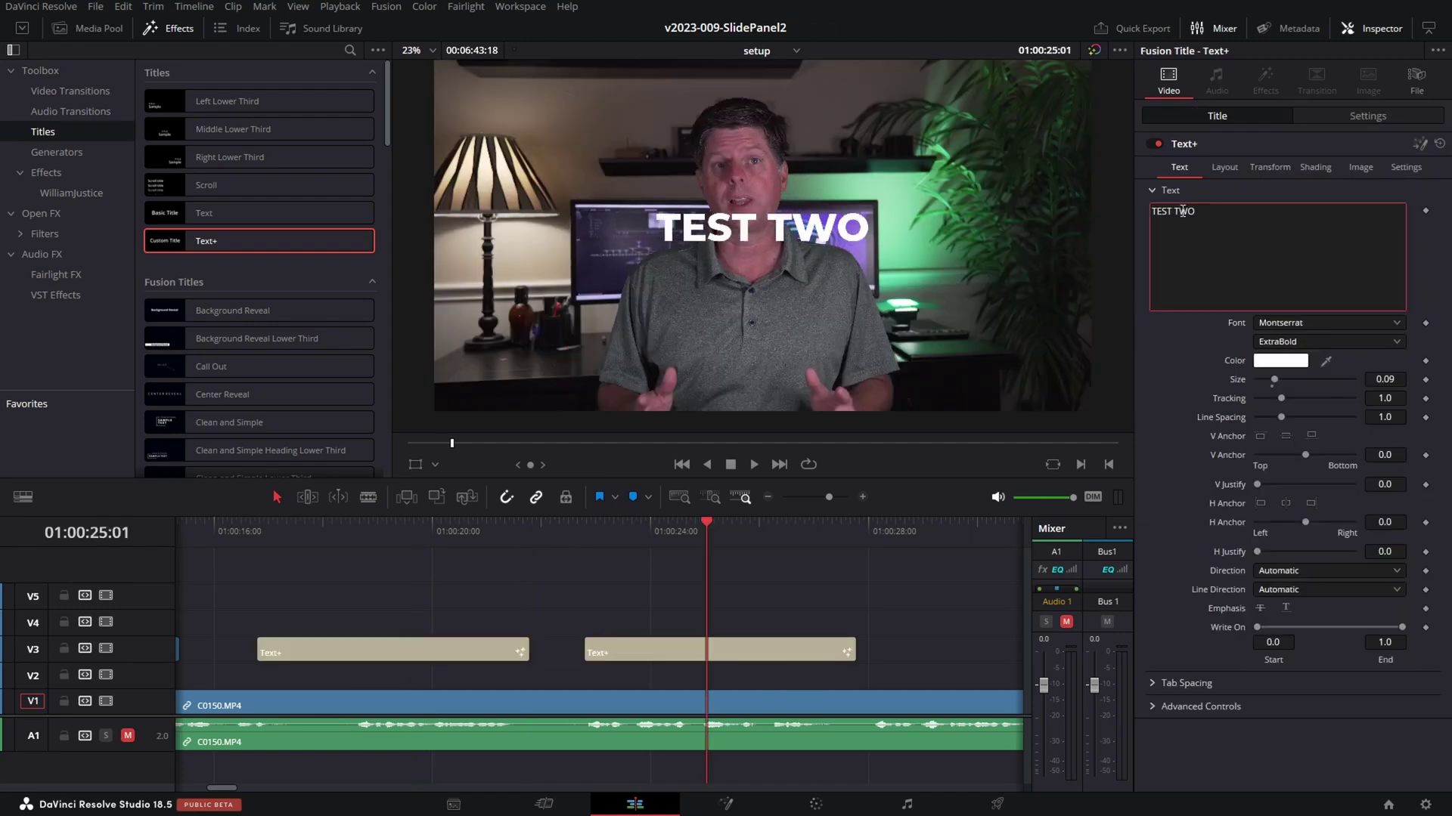
mouse_move(391, 523)
mouse_down()
mouse_move(664, 532)
mouse_move(361, 524)
mouse_move(406, 535)
mouse_move(392, 535)
mouse_up()
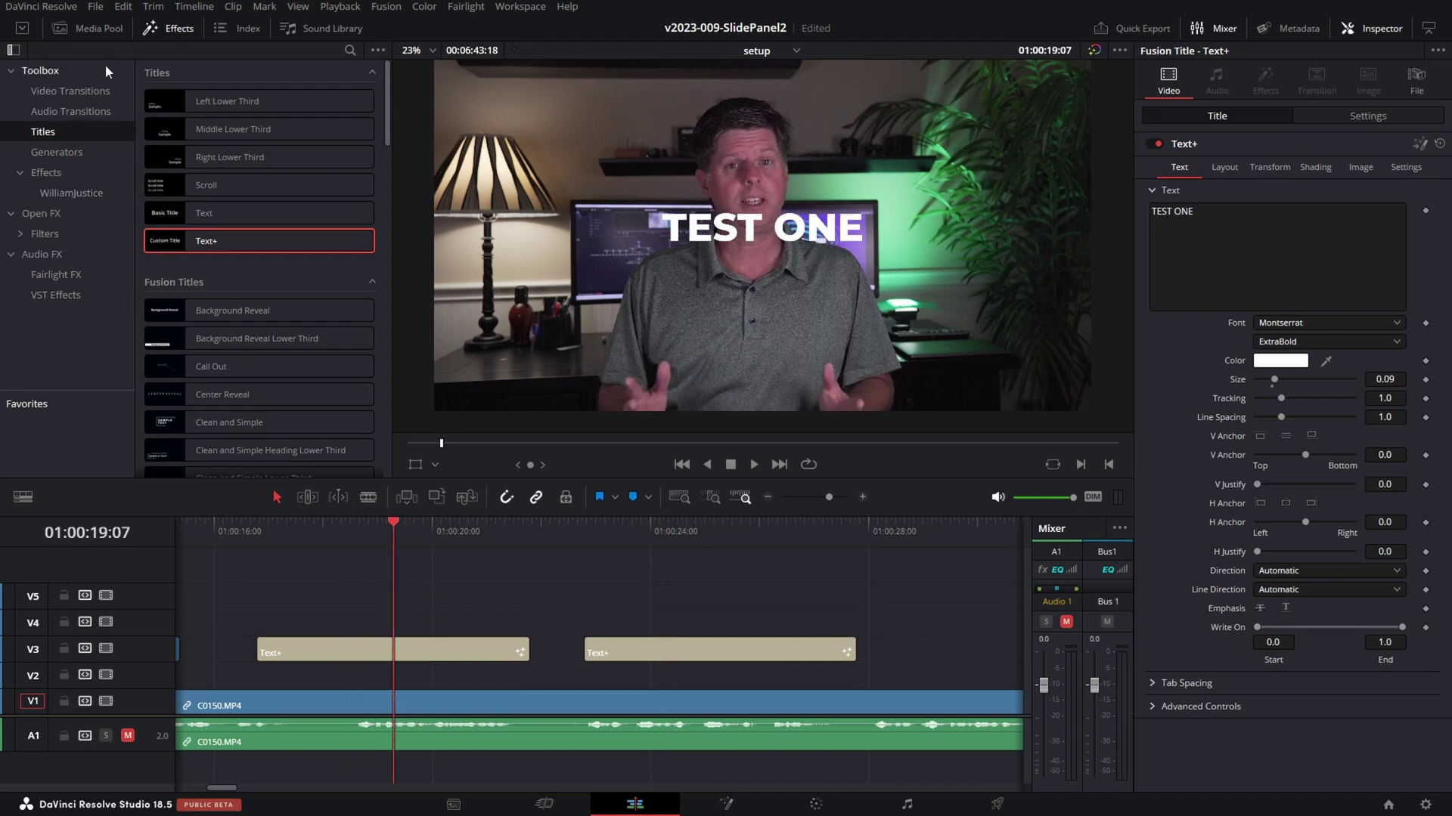
Apply JustSlidePanel2 to the TEST ONE title and show its Inspector Effects settings
click(72, 194)
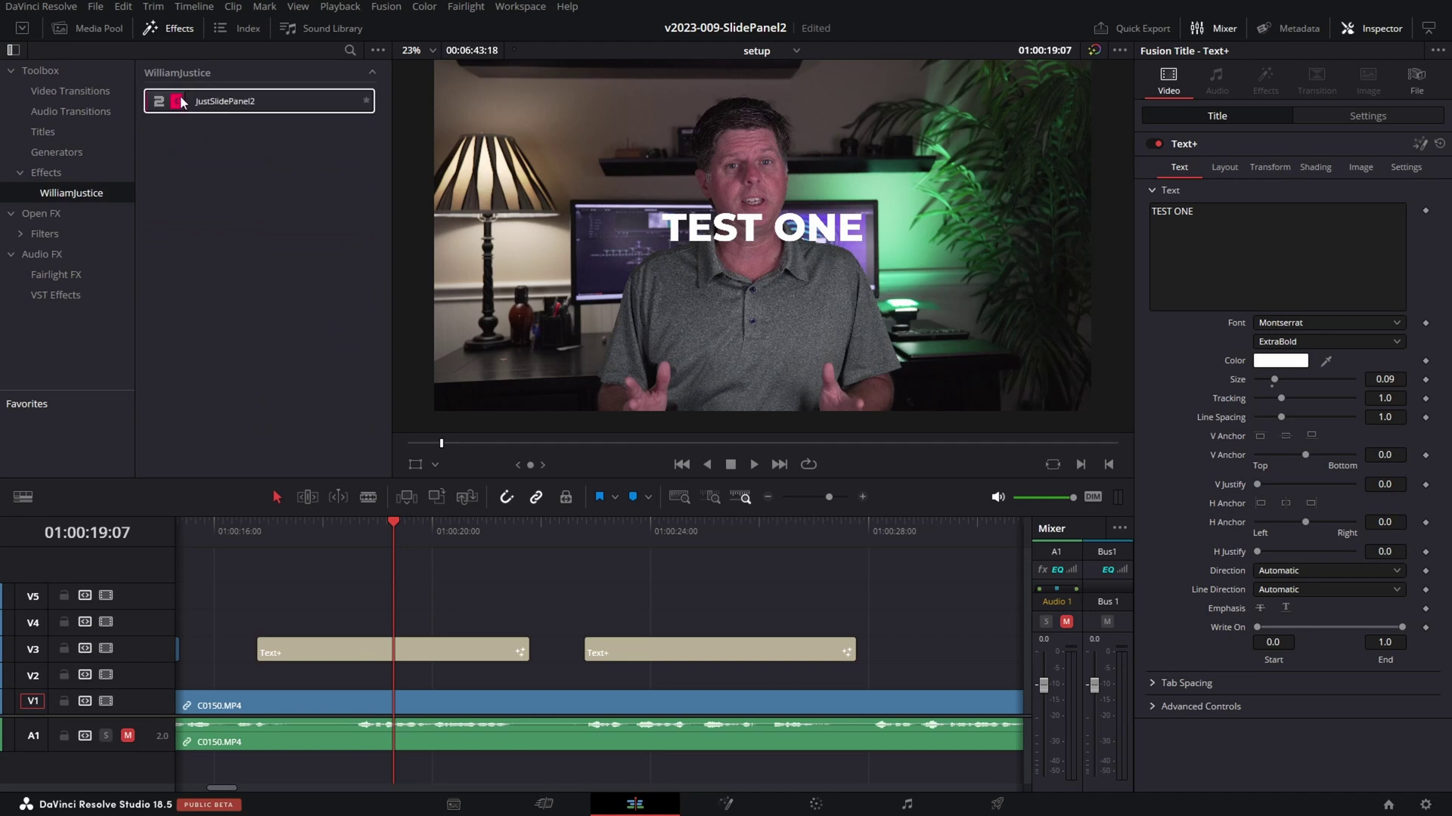
drag(164, 102, 403, 659)
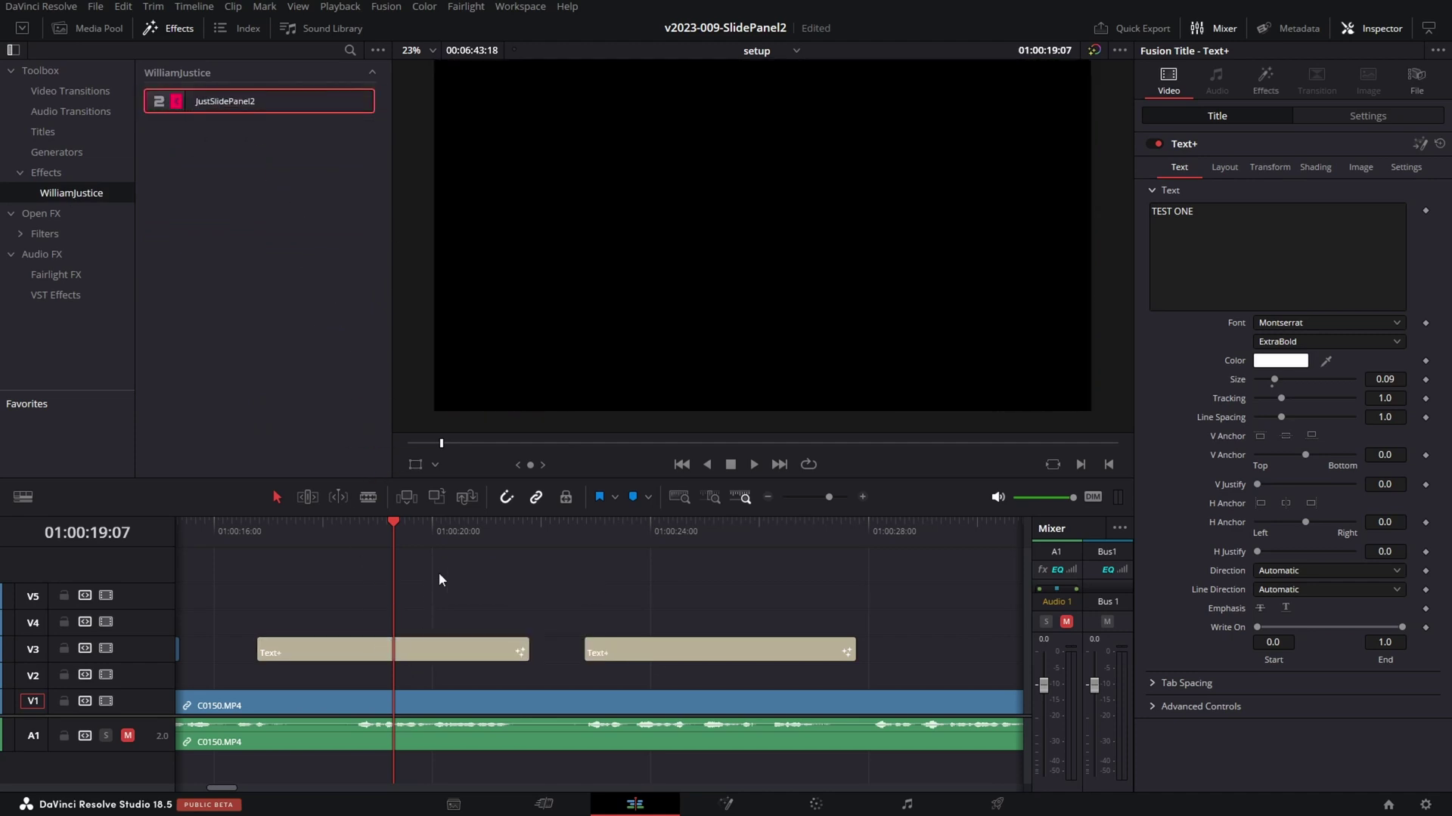
key(Right)
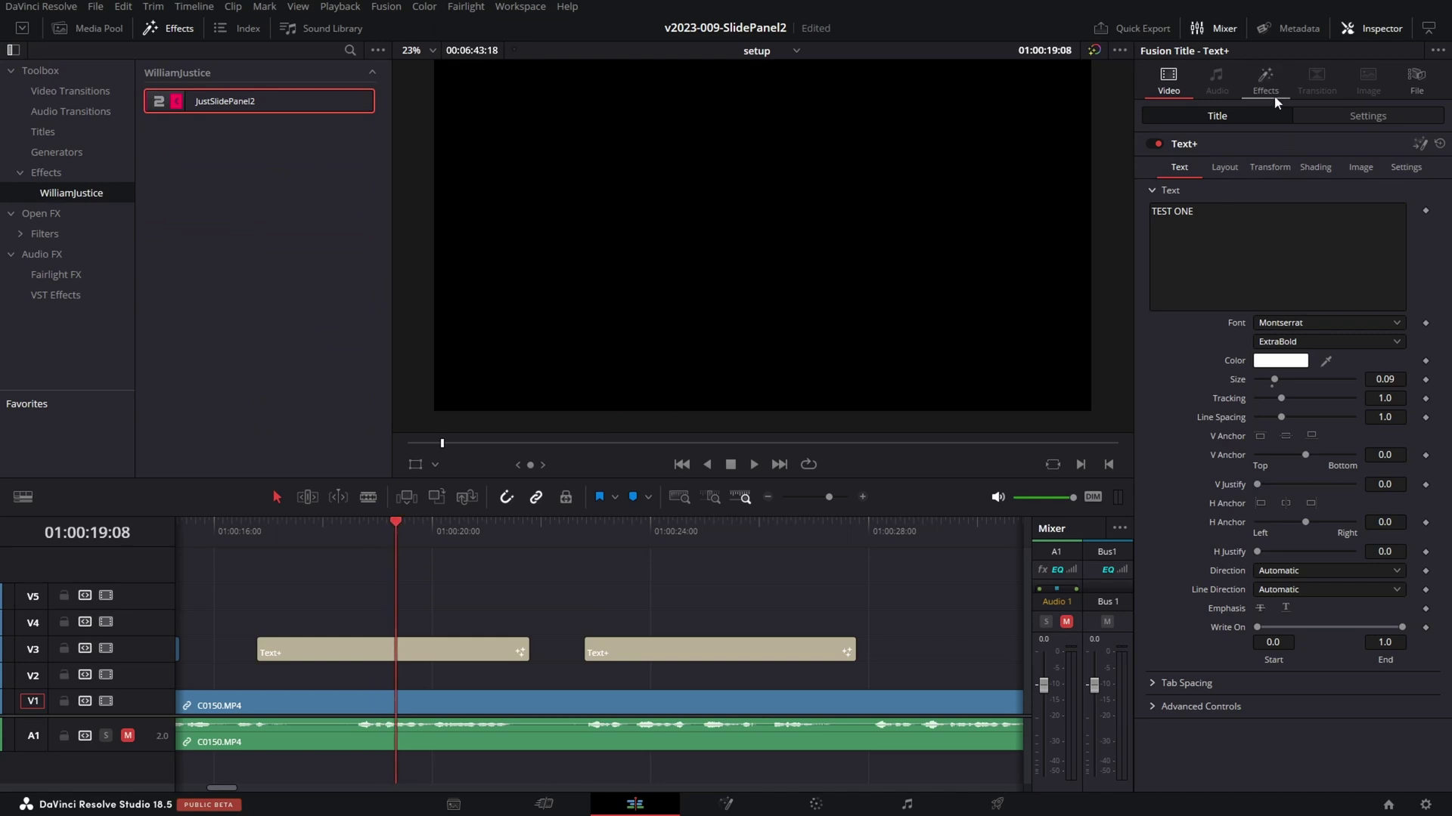
click(1274, 98)
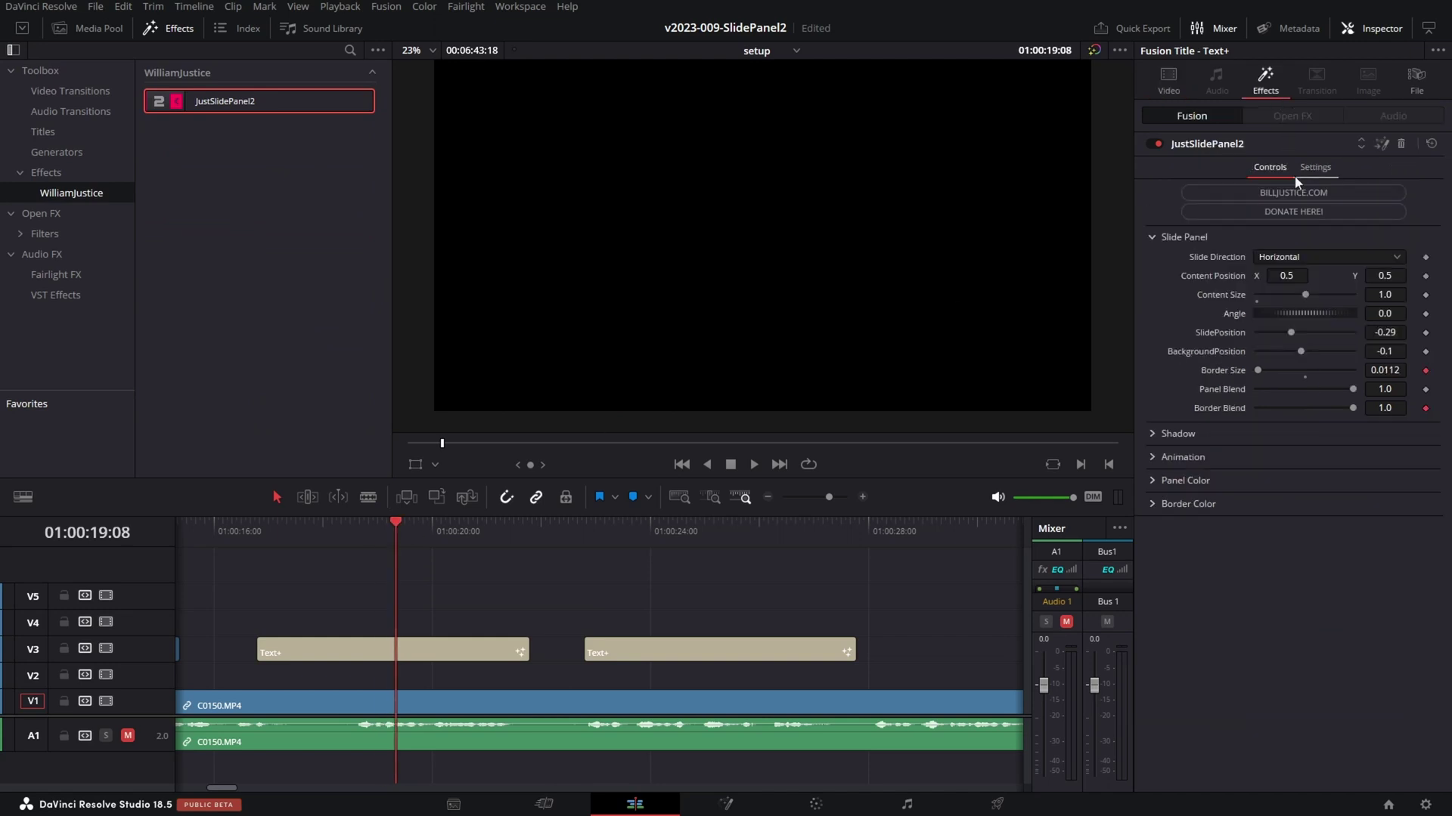
Open TEST ONE's effect in Fusion, widen the node graph and expand the JustSlidePanel2 group
click(1381, 145)
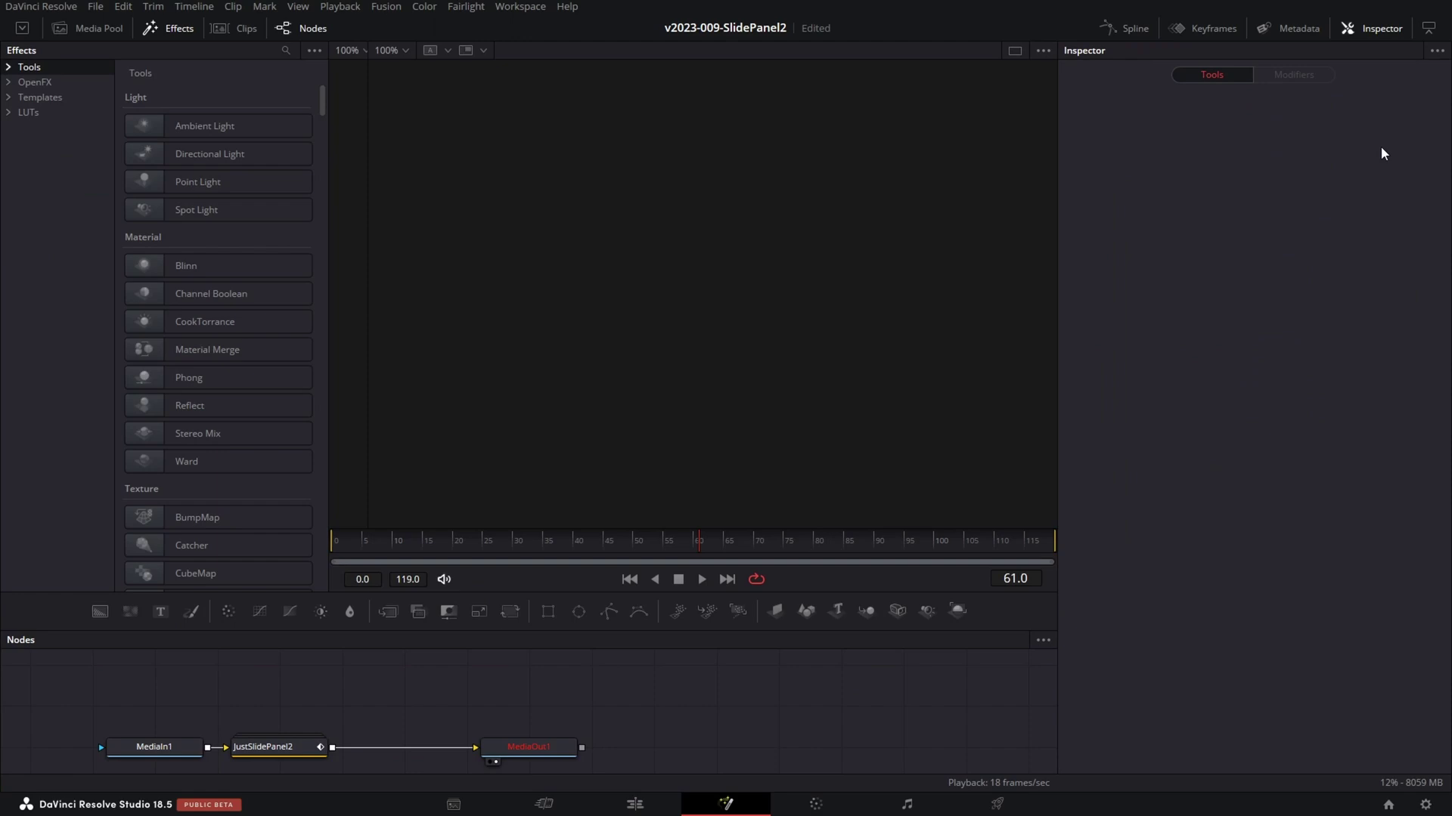
drag(554, 629, 555, 519)
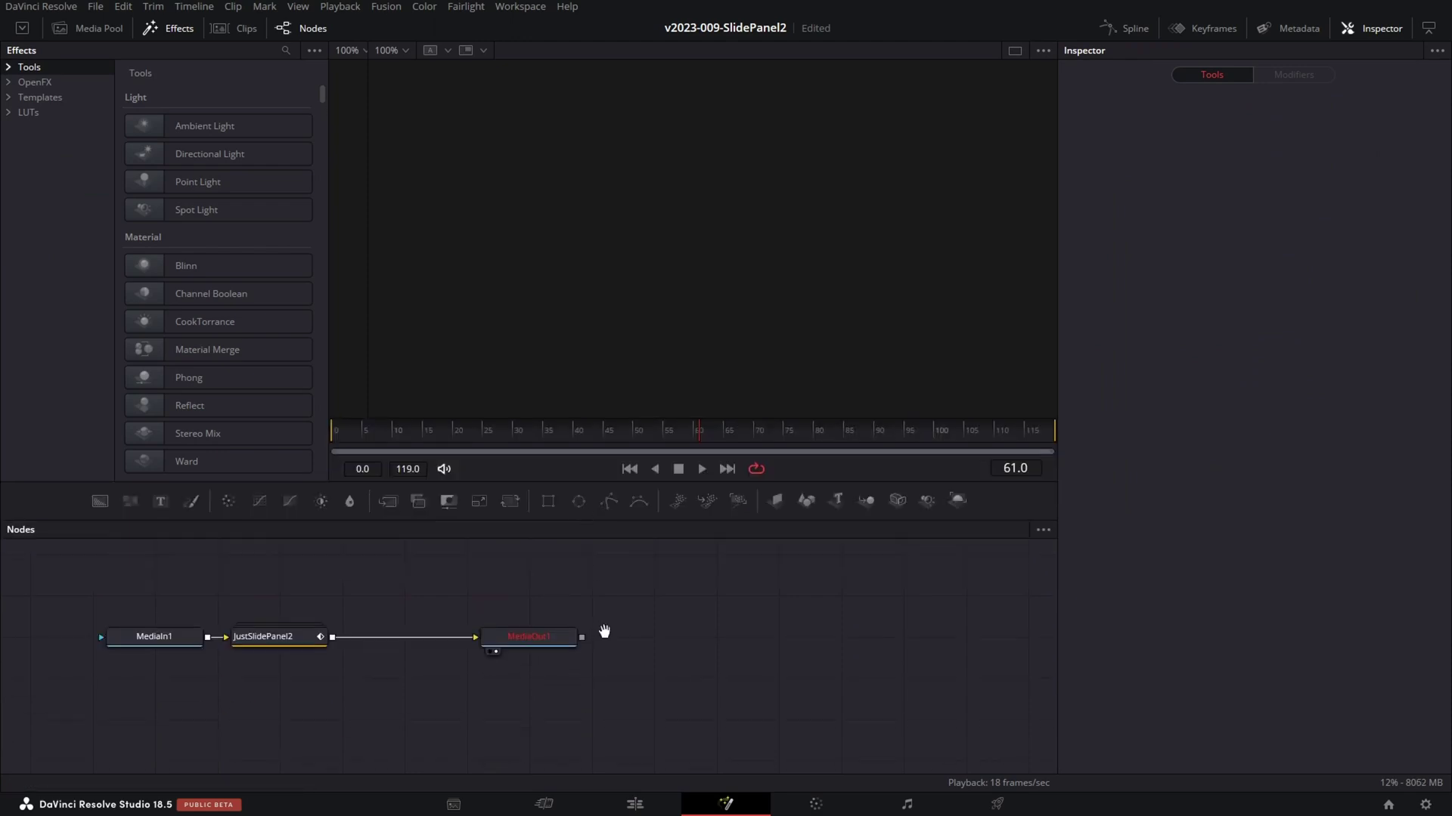
scroll(605, 631, left, 5)
drag(529, 635, 281, 620)
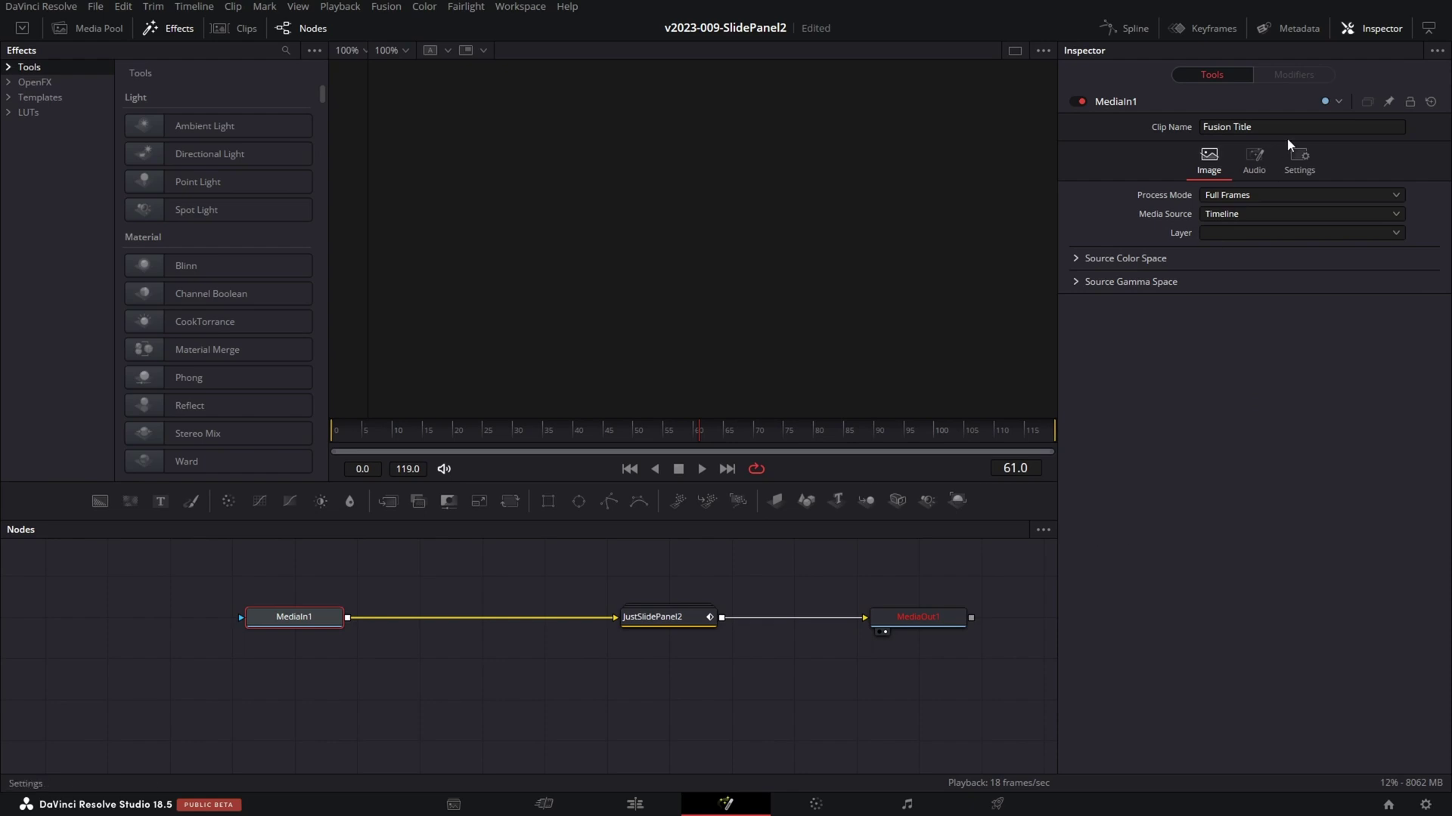
click(1432, 28)
click(709, 617)
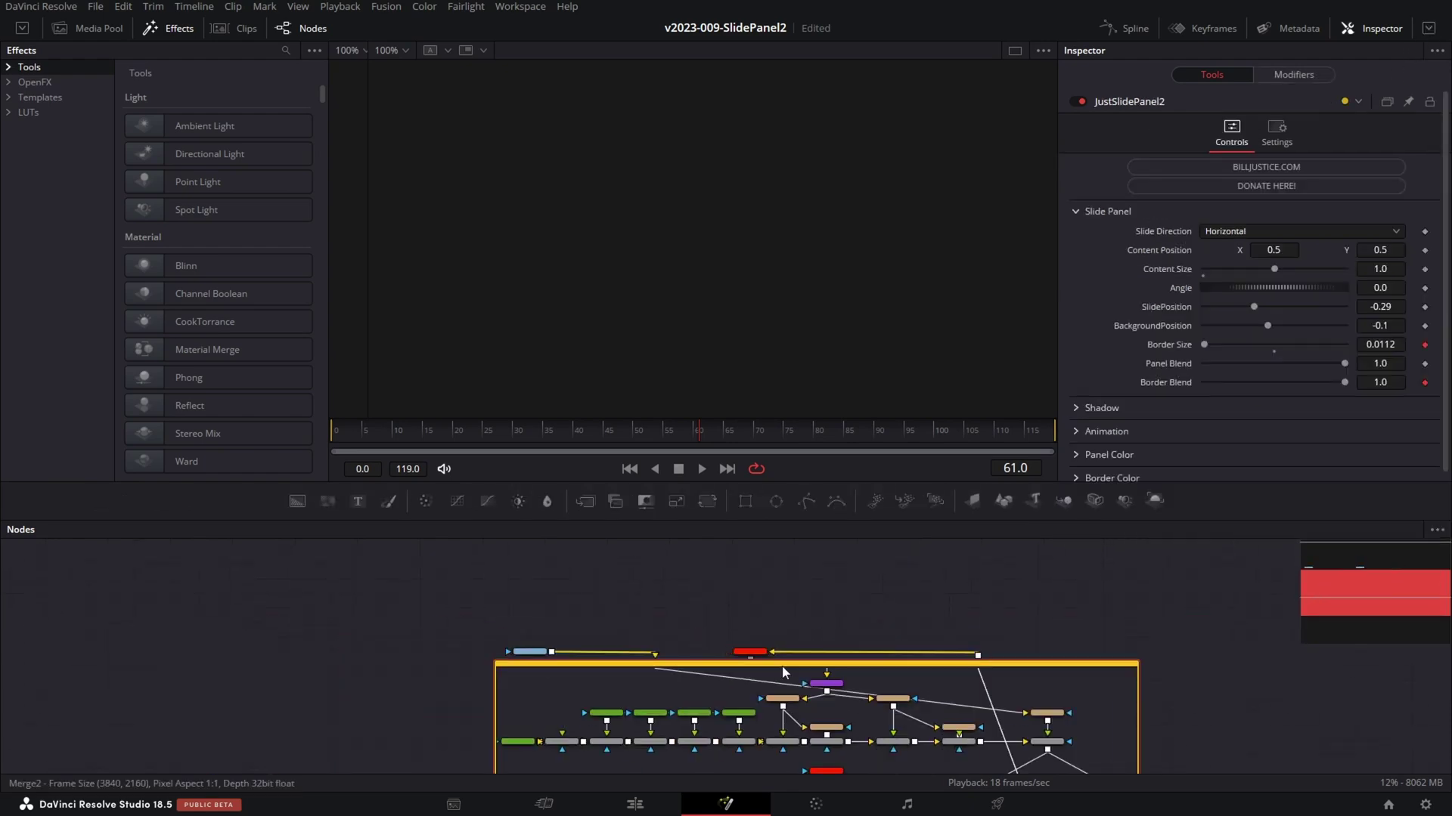
click(714, 674)
Reposition the JustSlidePanel2 group and select MediaInABC to inspect its source
scroll(715, 674, up, 2)
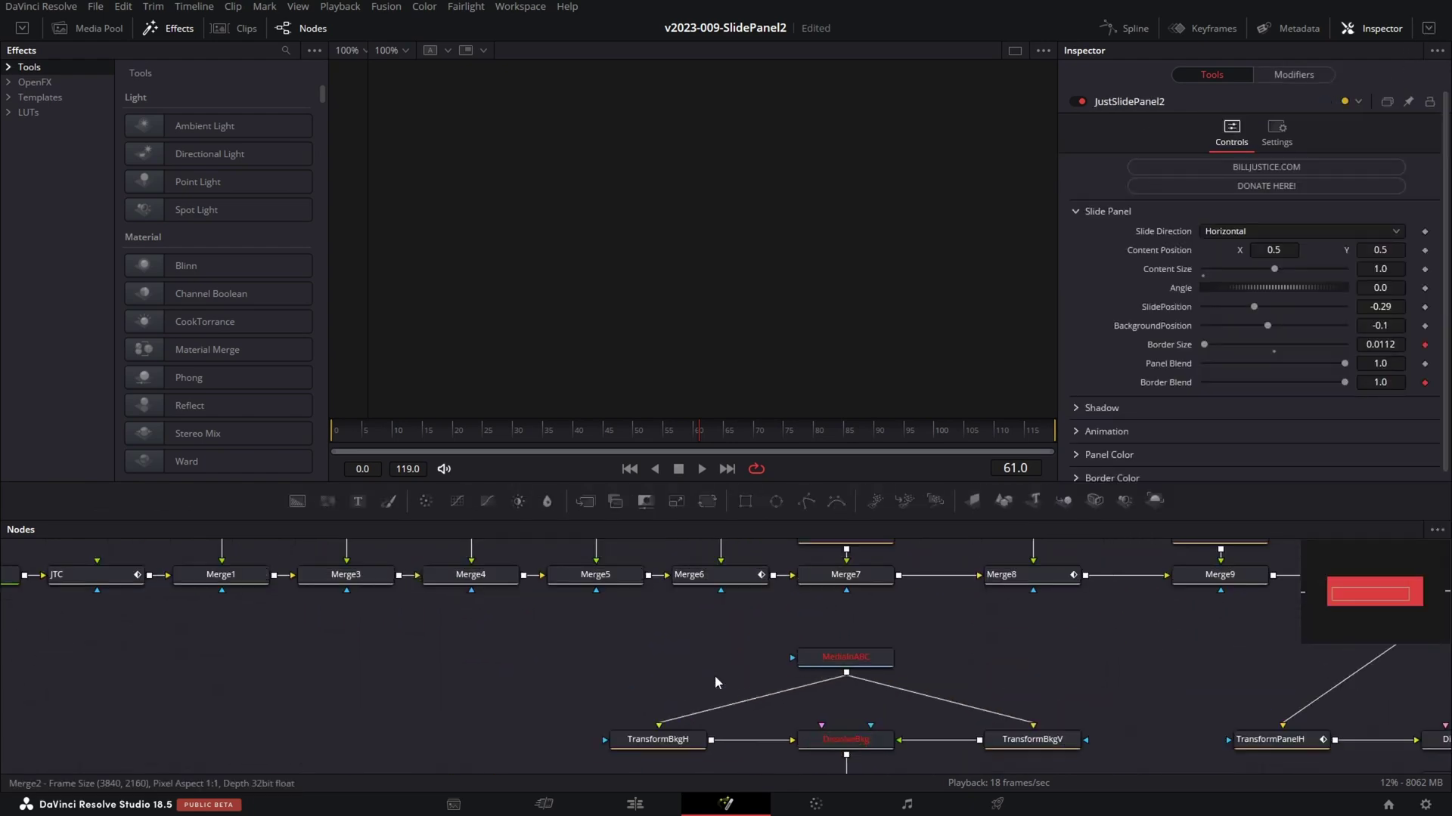
click(835, 665)
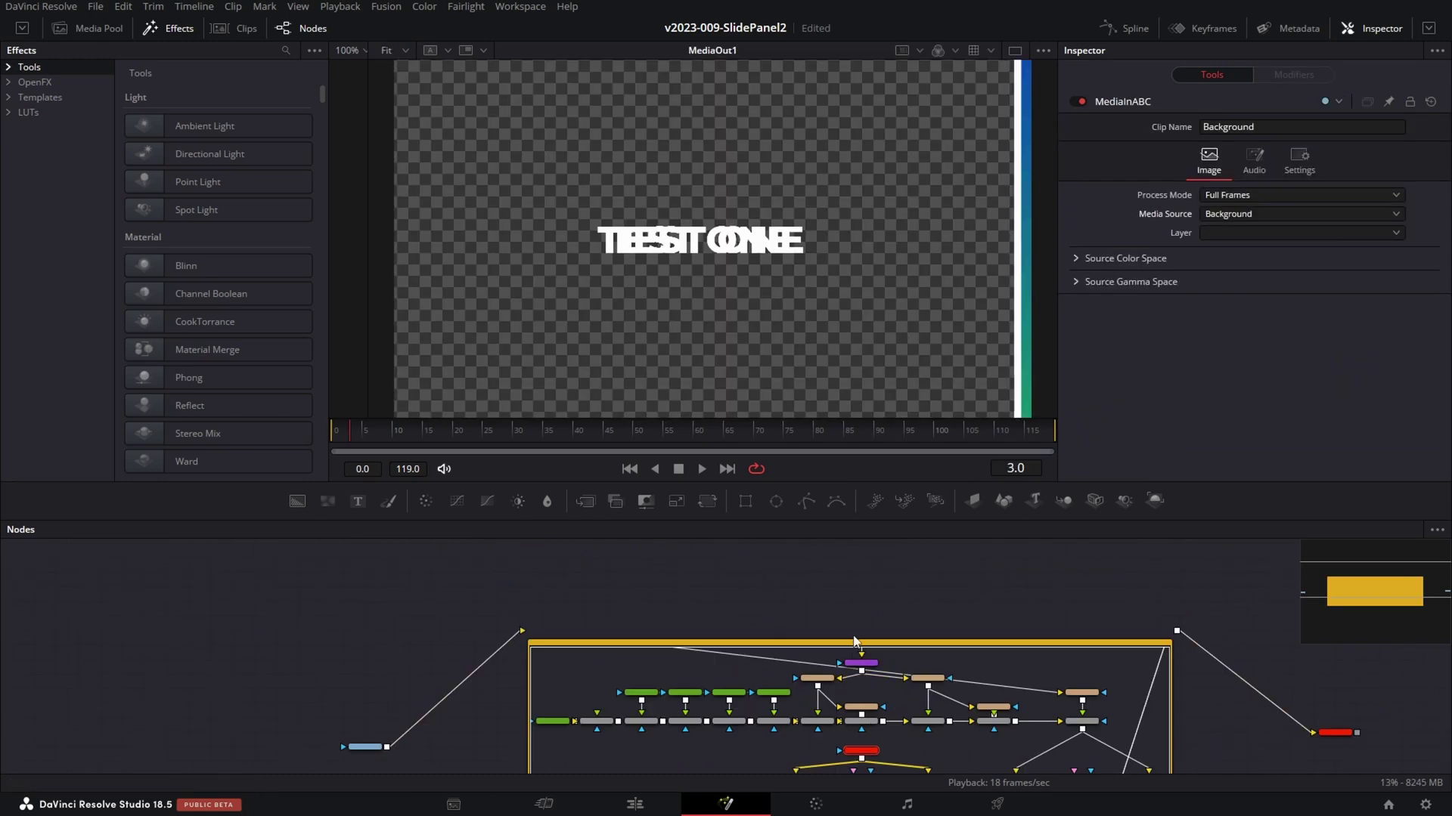
drag(854, 641, 759, 582)
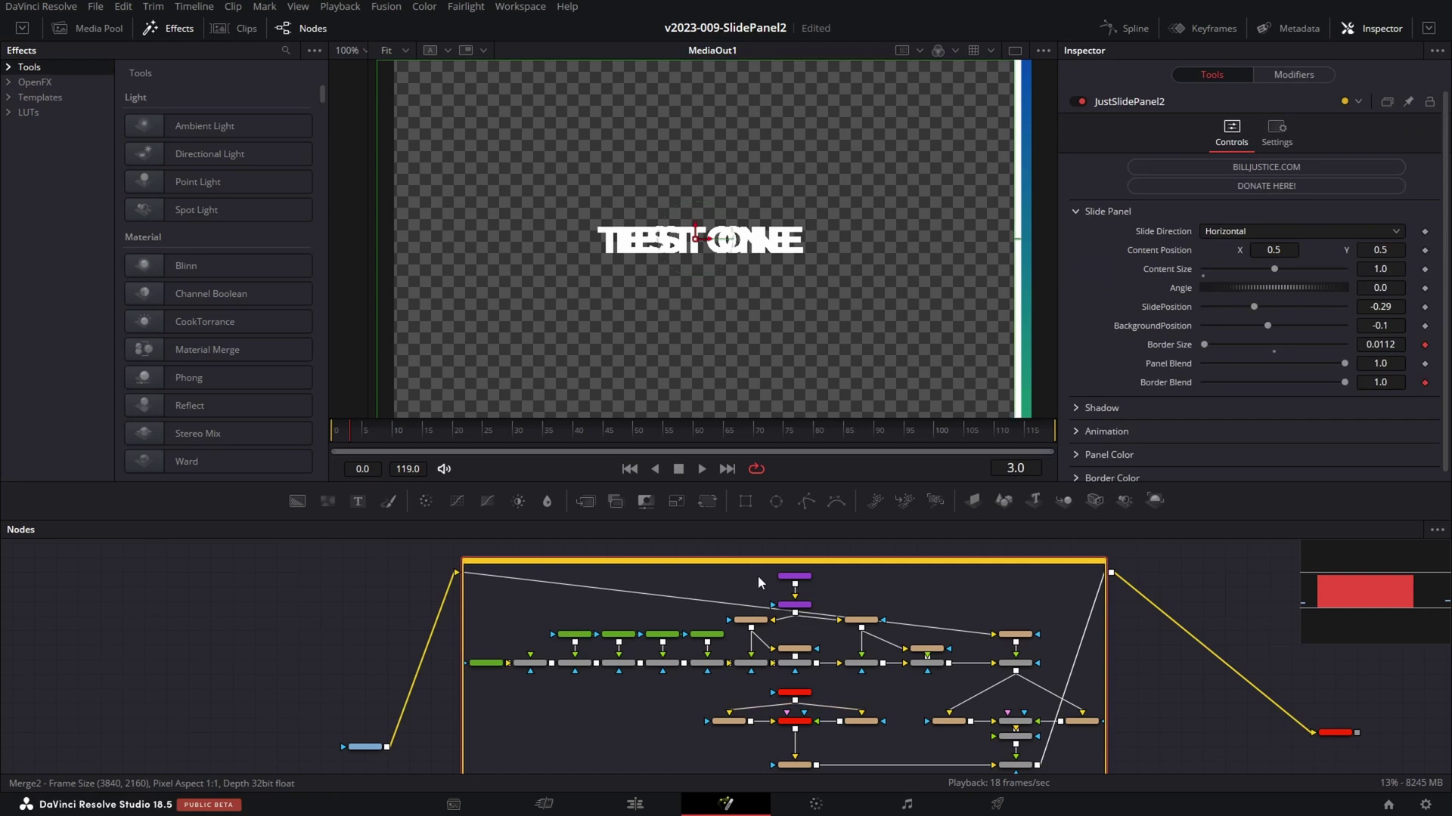
scroll(828, 679, up, 5)
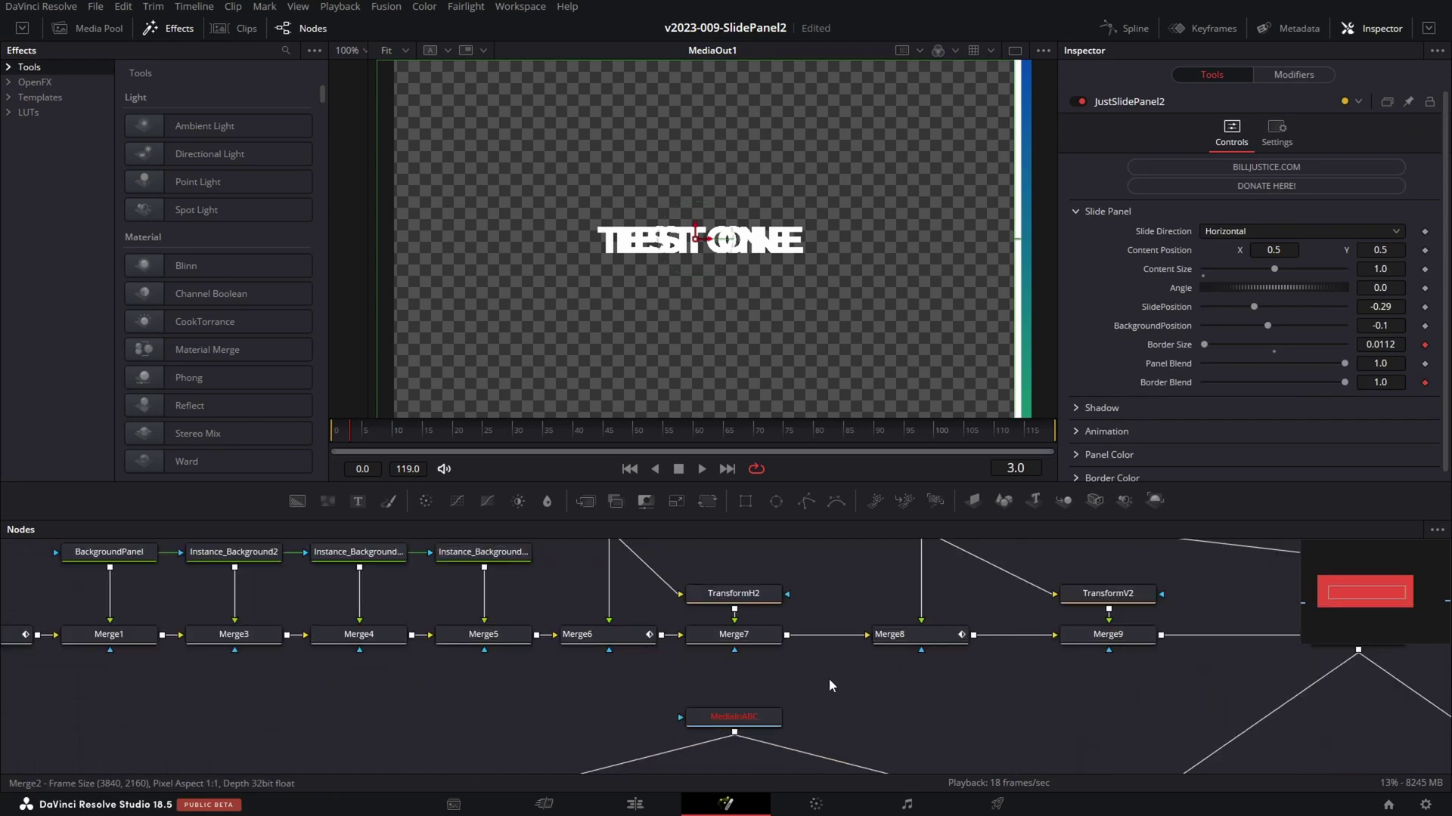
click(708, 726)
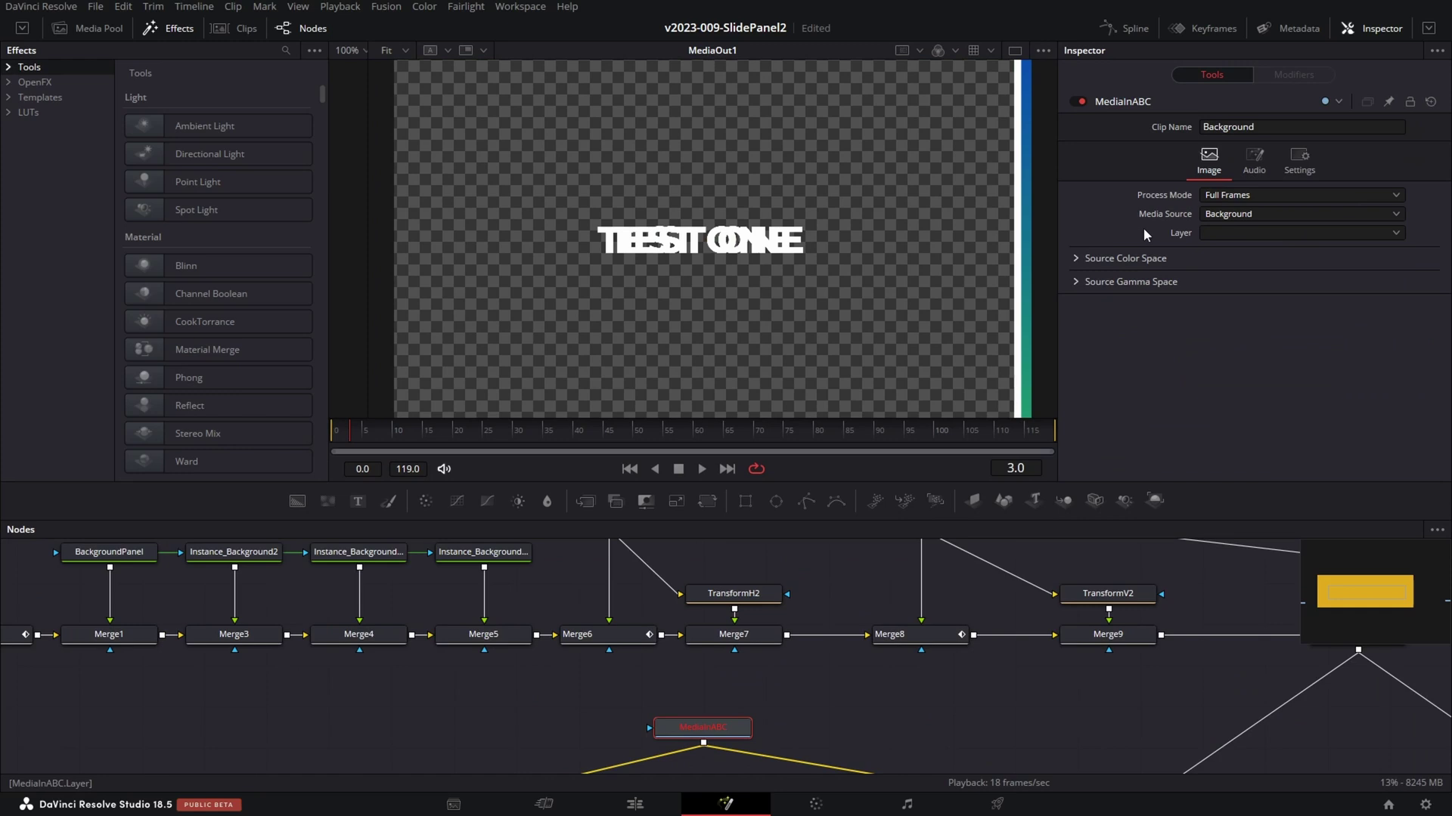
scroll(810, 287, down, 1)
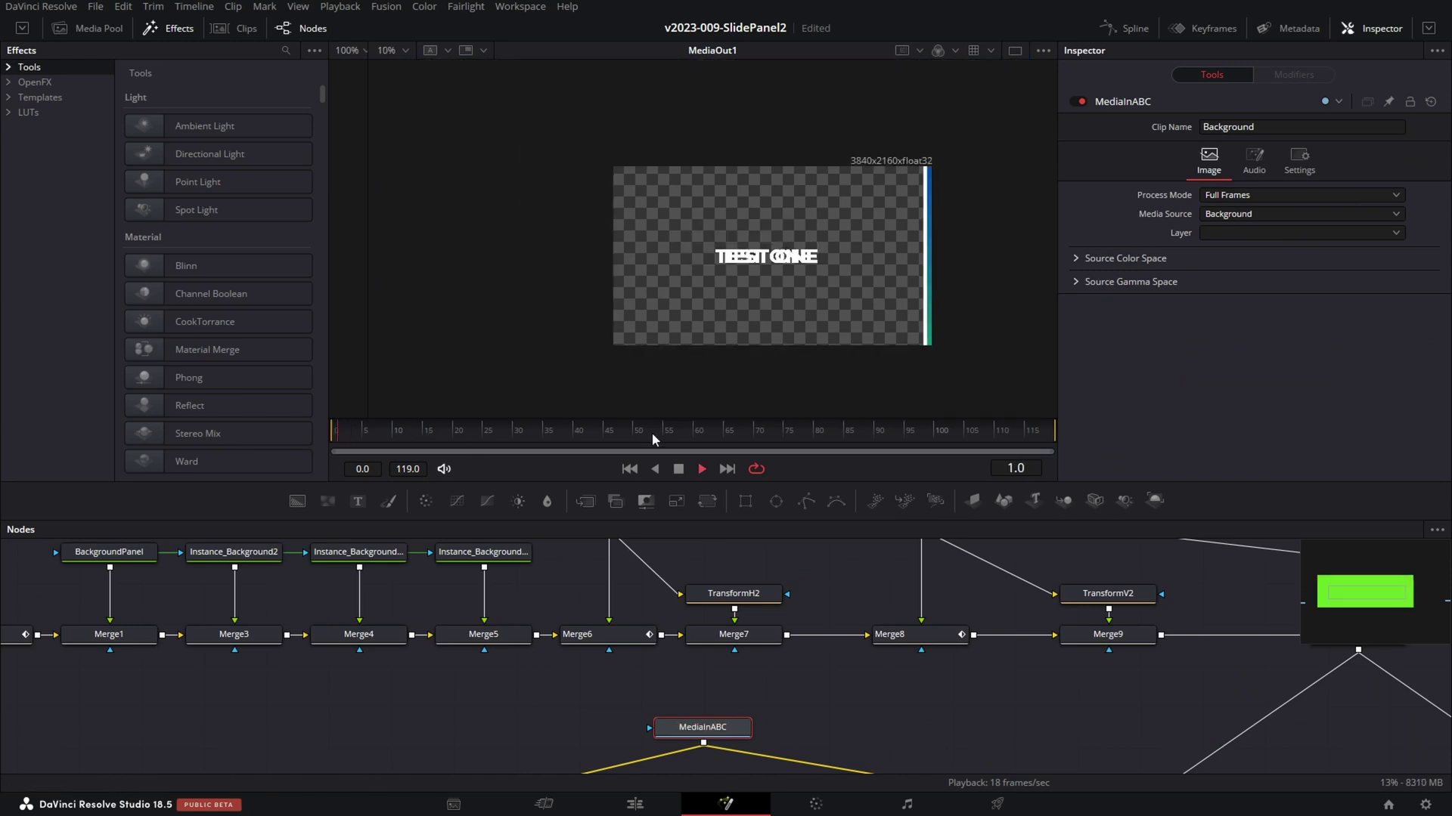
Set MediaInABC's Media Source to Timeline, then back to Background
click(1251, 215)
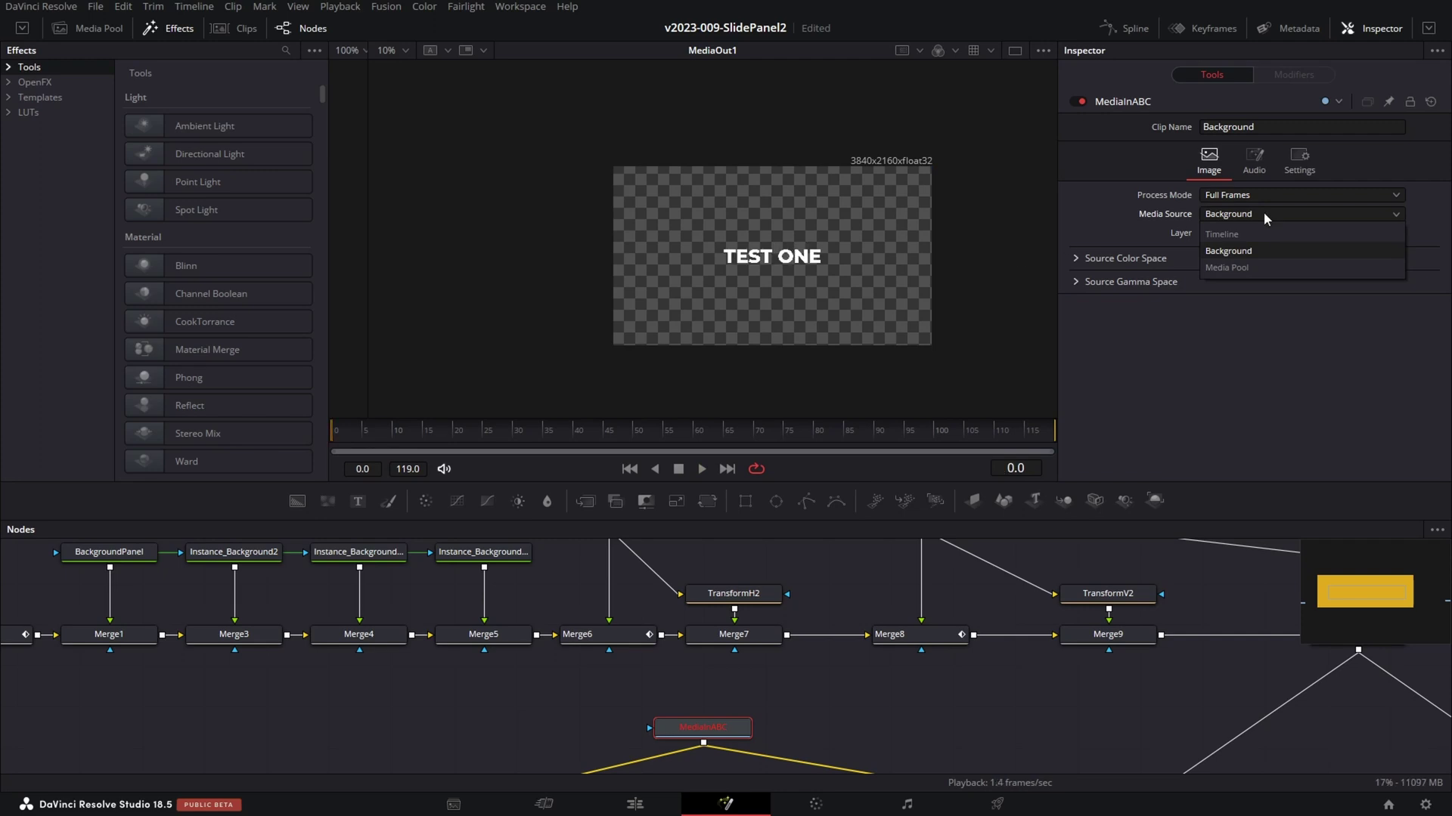
click(1263, 235)
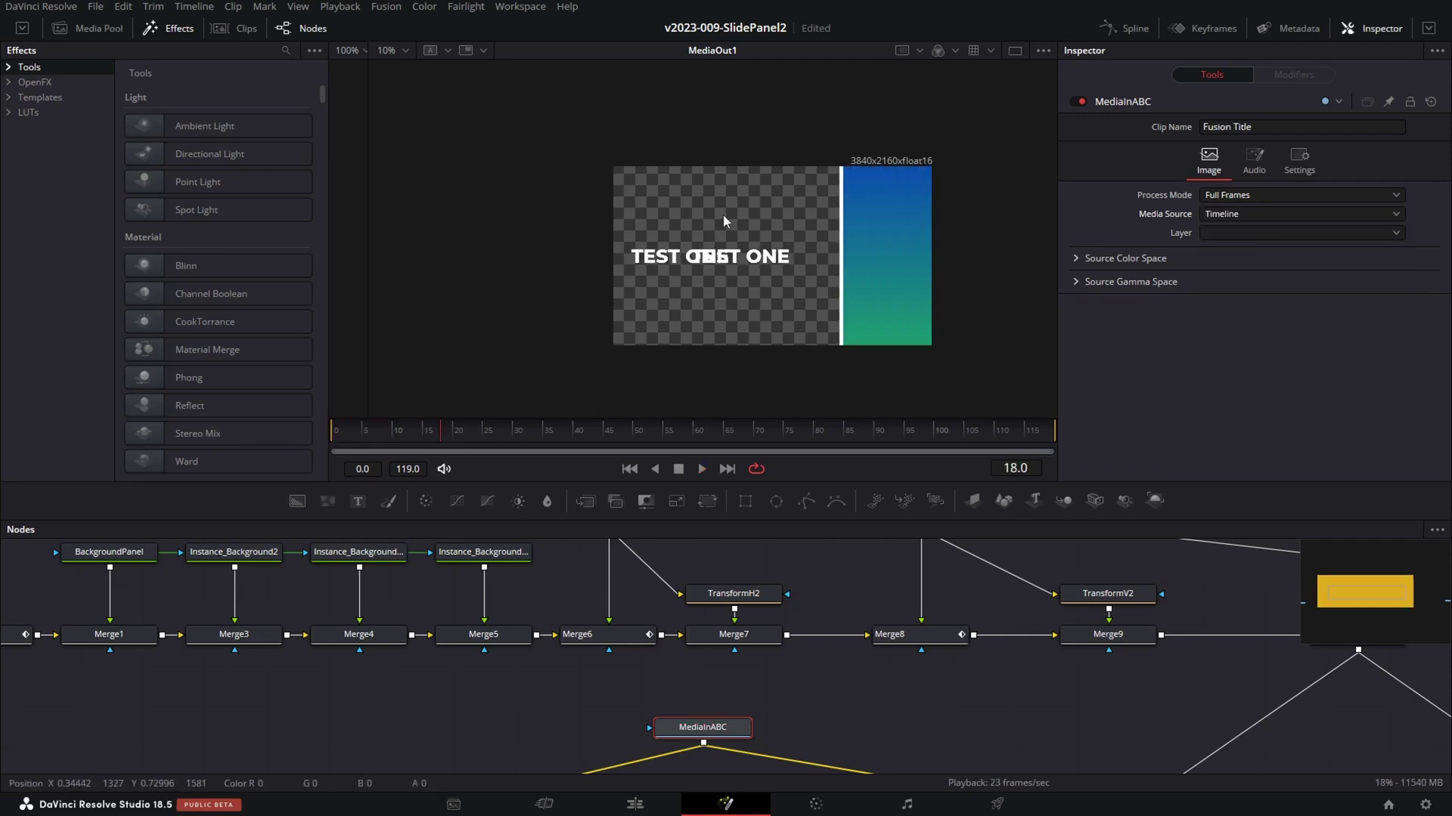
click(1243, 214)
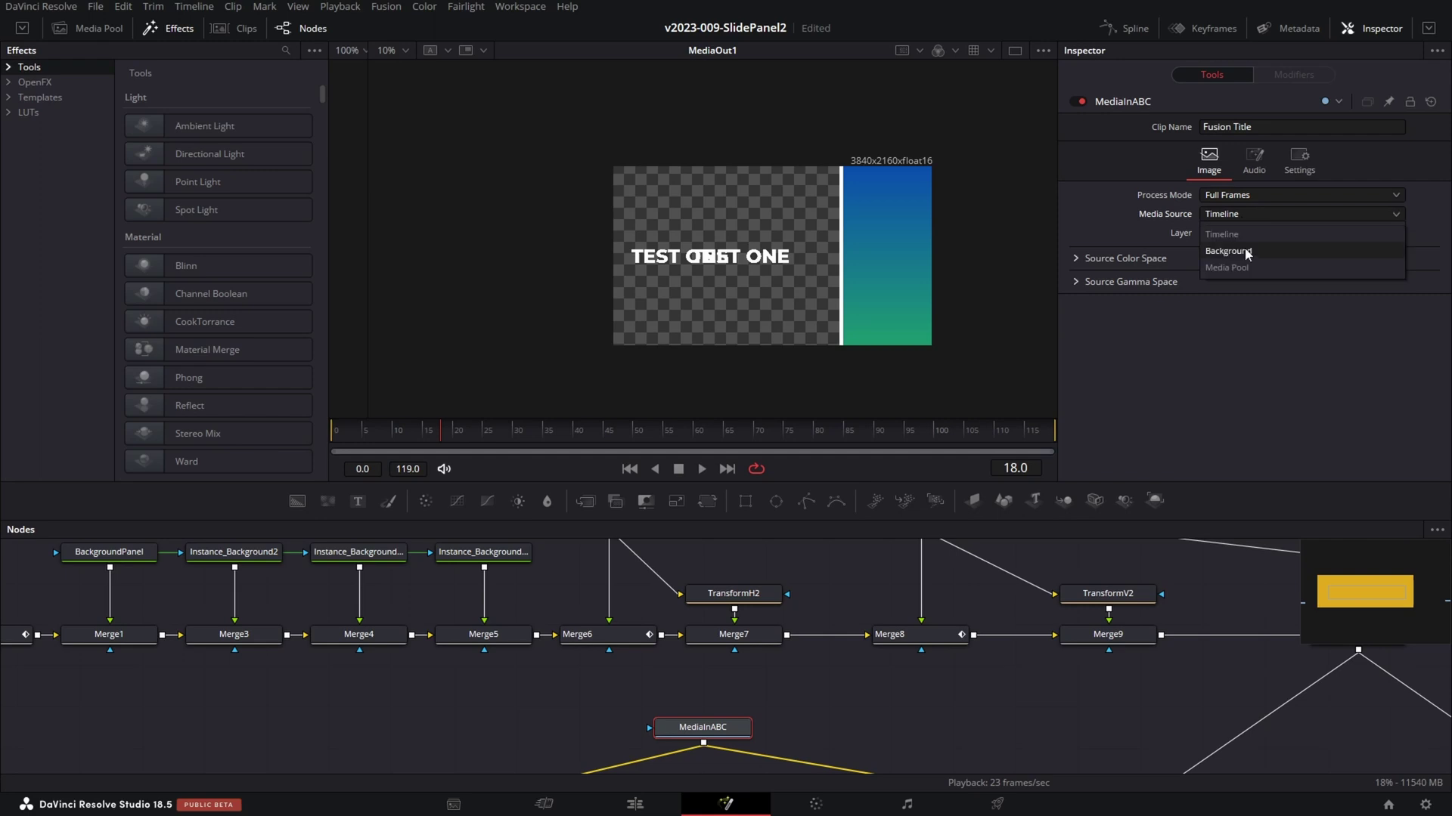
click(1246, 252)
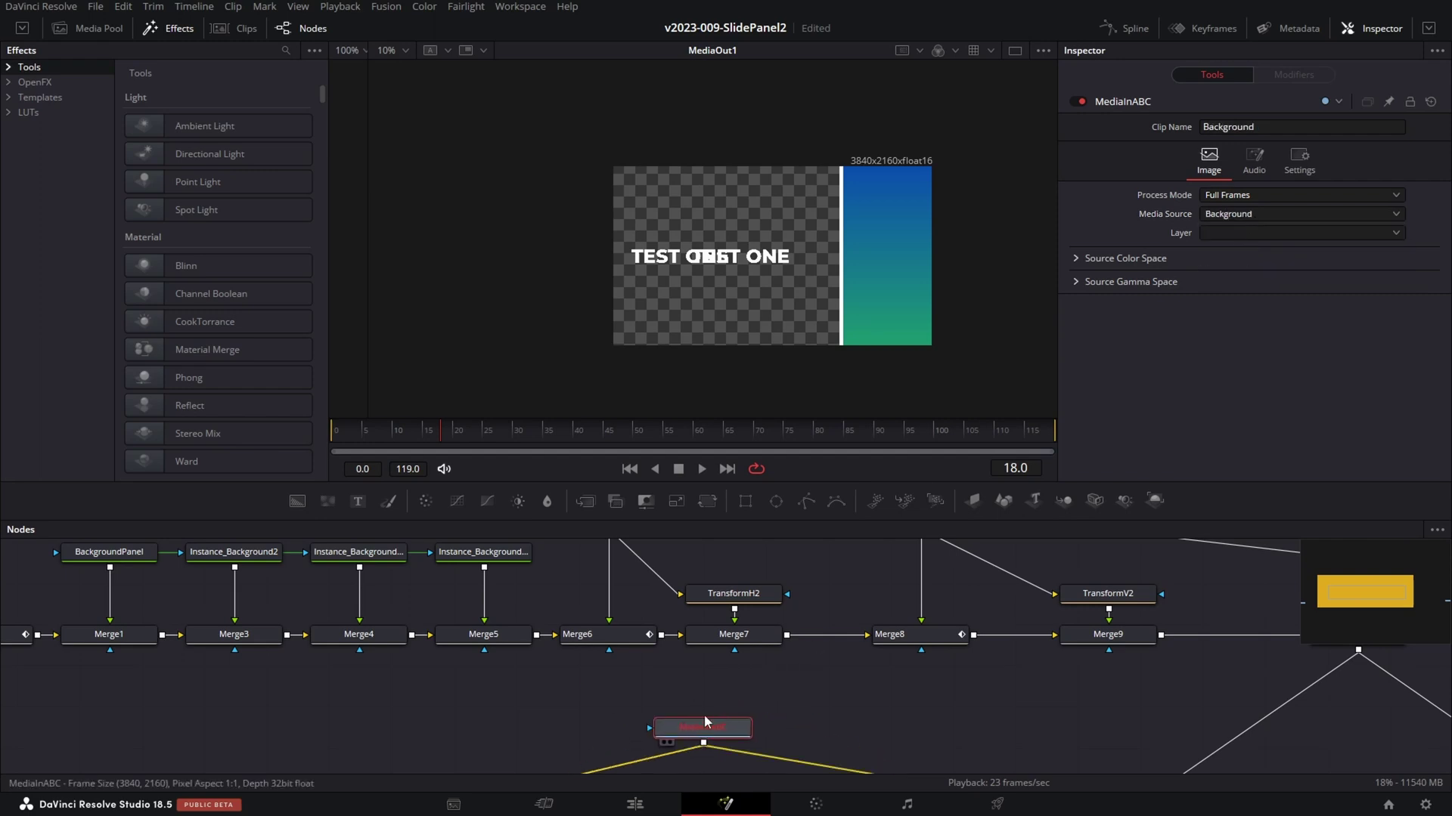
scroll(736, 650, down, 4)
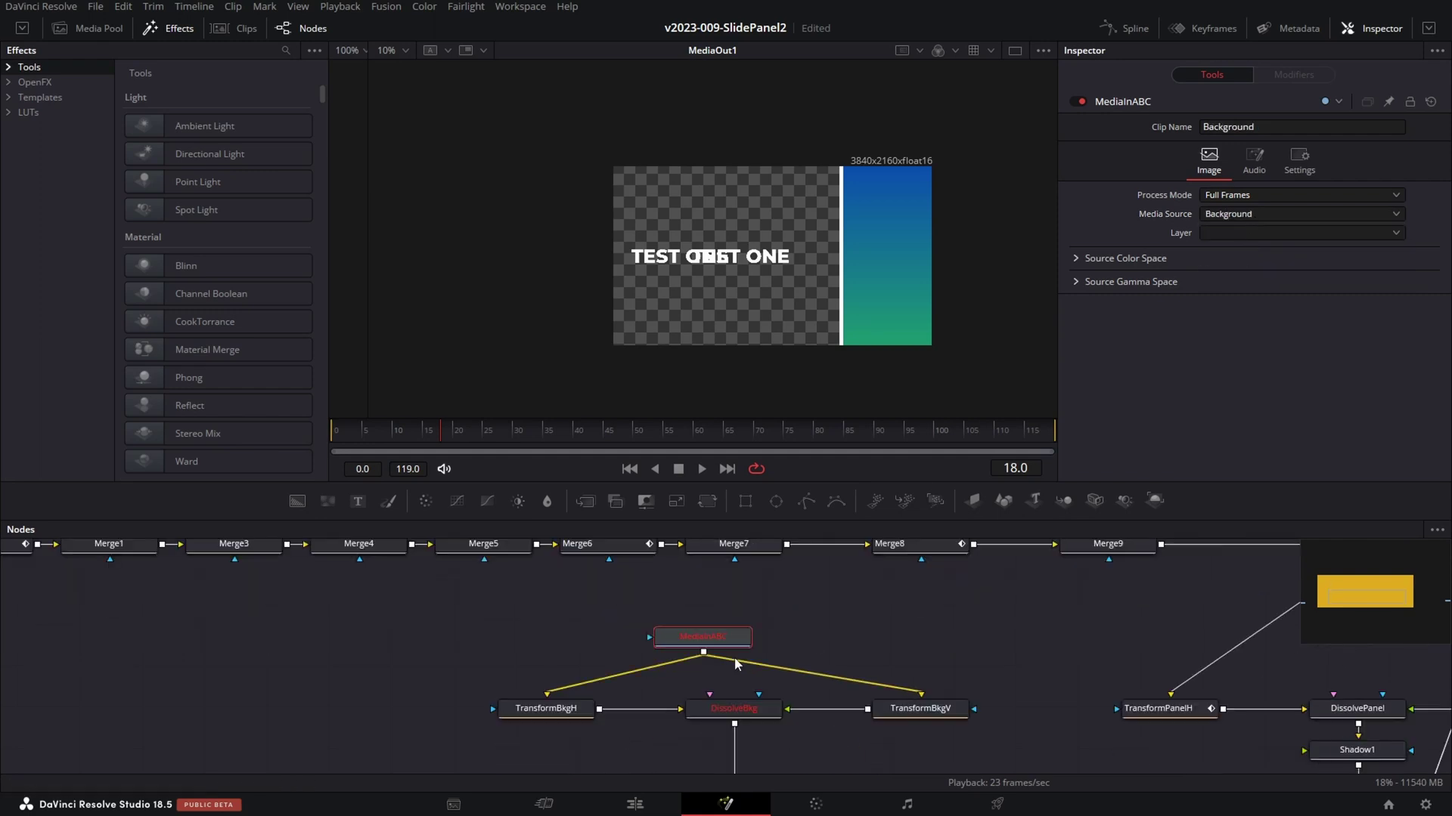
scroll(737, 664, down, 10)
scroll(798, 669, up, 2)
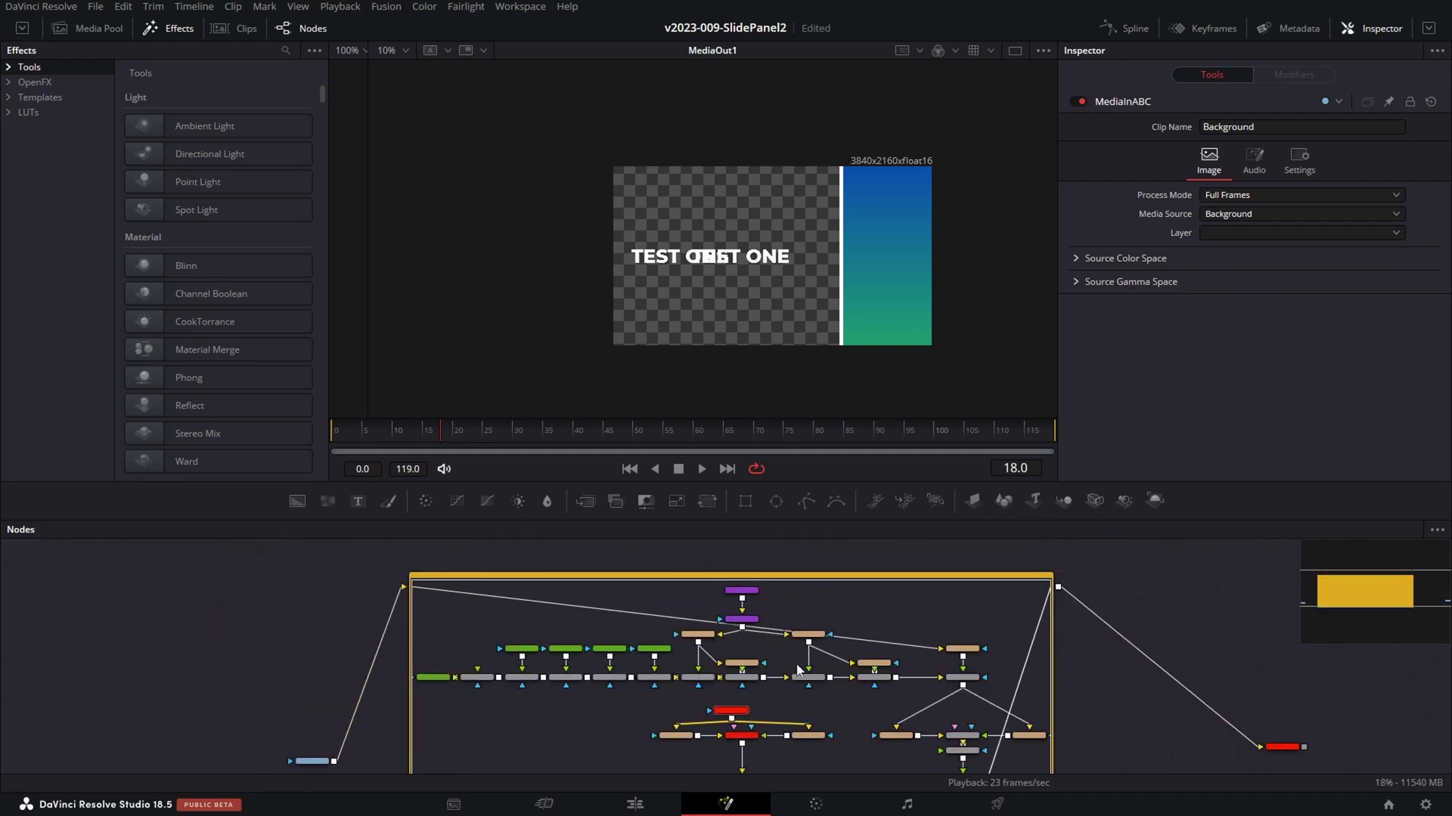
drag(311, 761, 267, 645)
scroll(739, 700, up, 5)
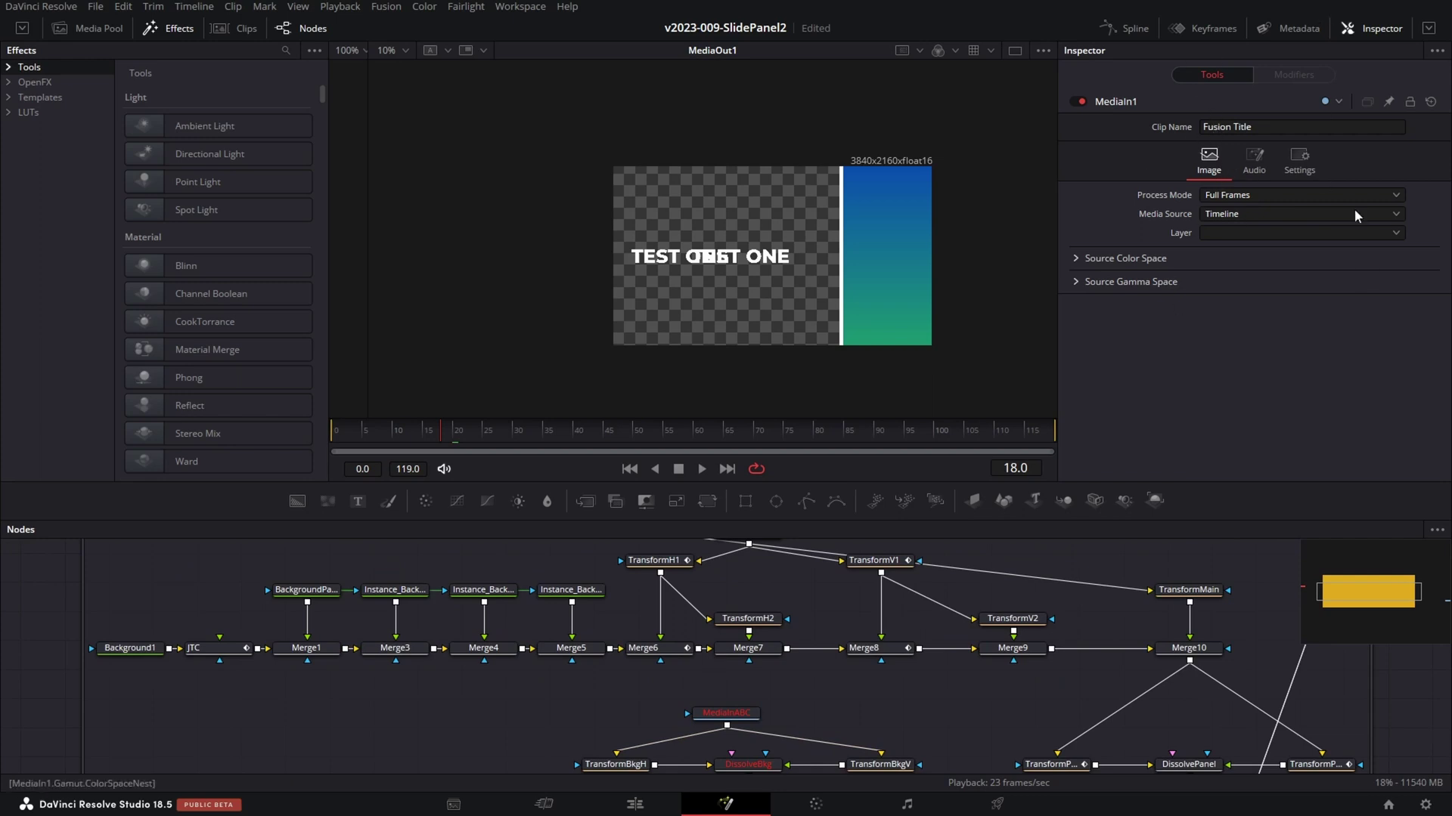
click(725, 712)
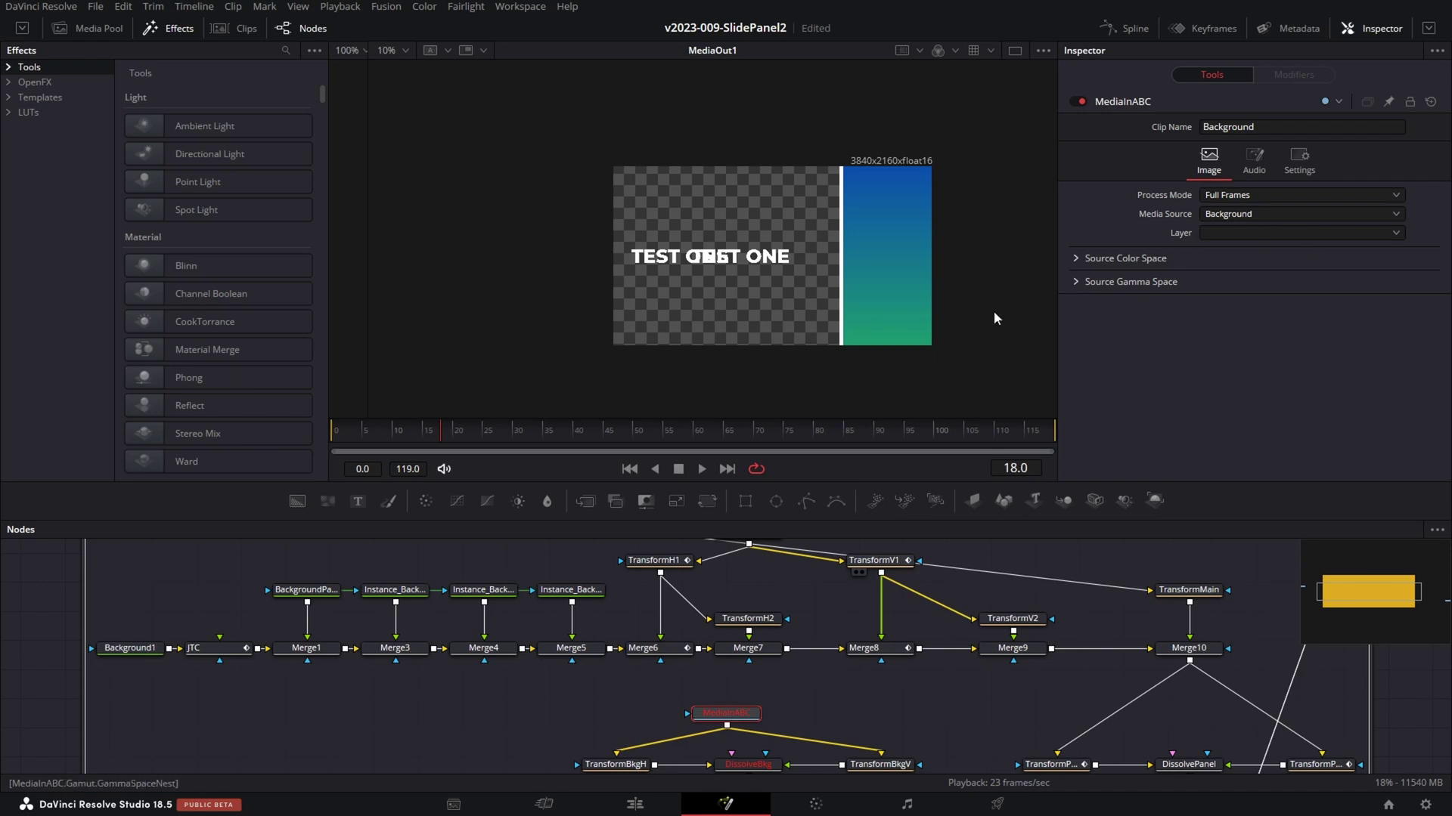
Open the TEST TWO title in Fusion and move MediaOut1 right to make room
click(645, 804)
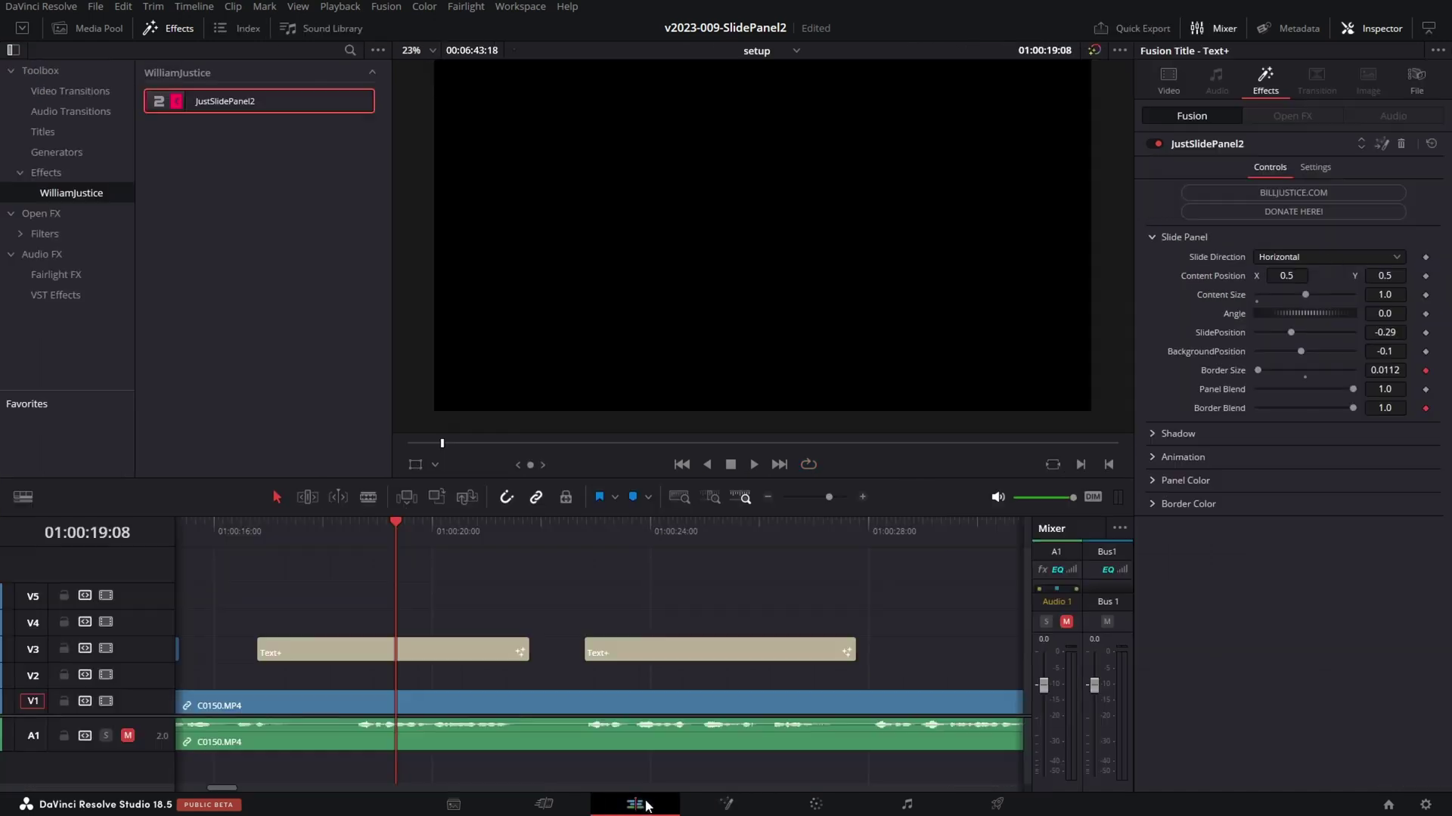
click(655, 537)
click(726, 804)
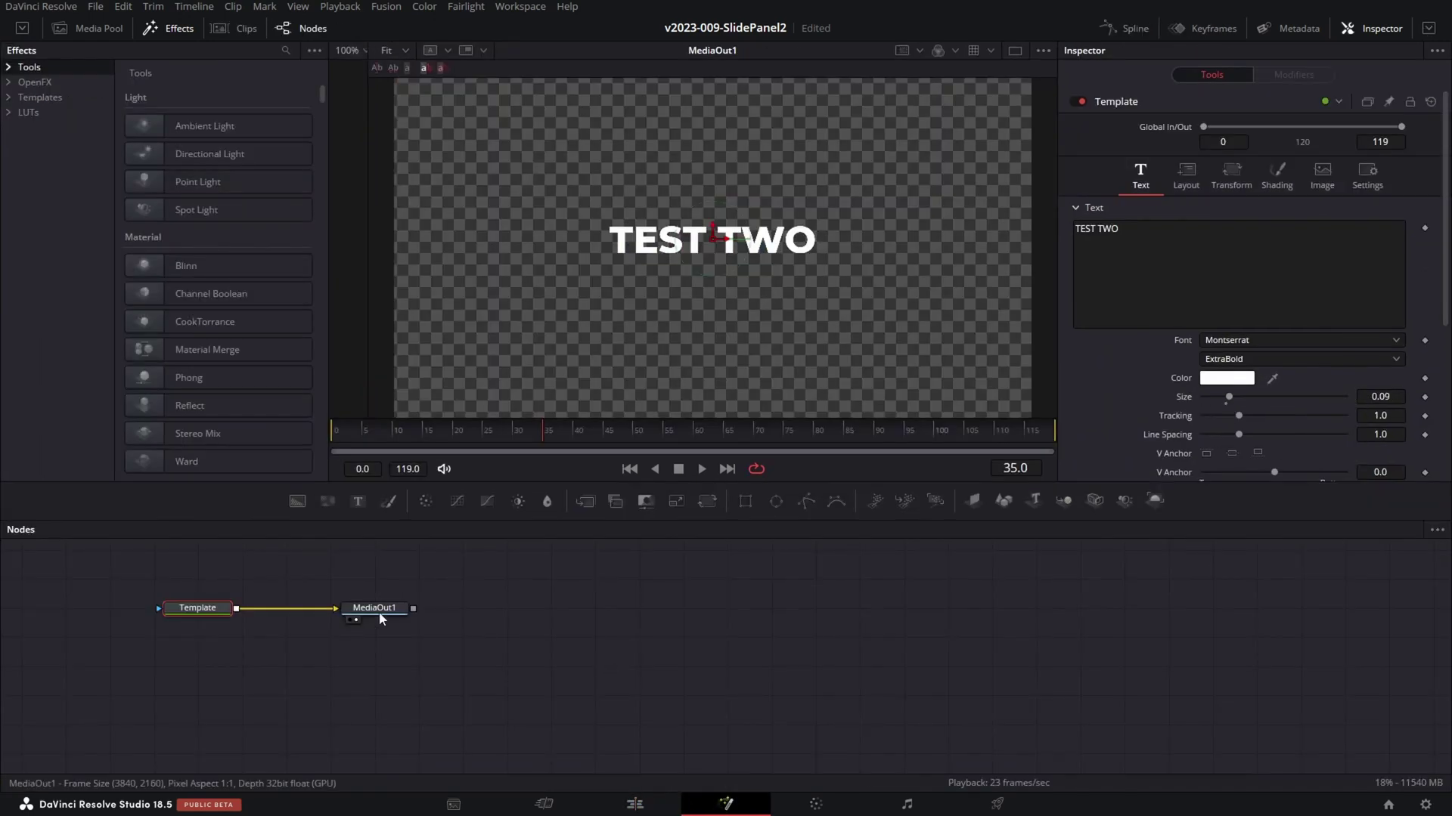
drag(380, 615, 645, 645)
Insert JustSlidePanel2 between Template and MediaOut1, nudge MediaInABC, and return to Edit
click(87, 28)
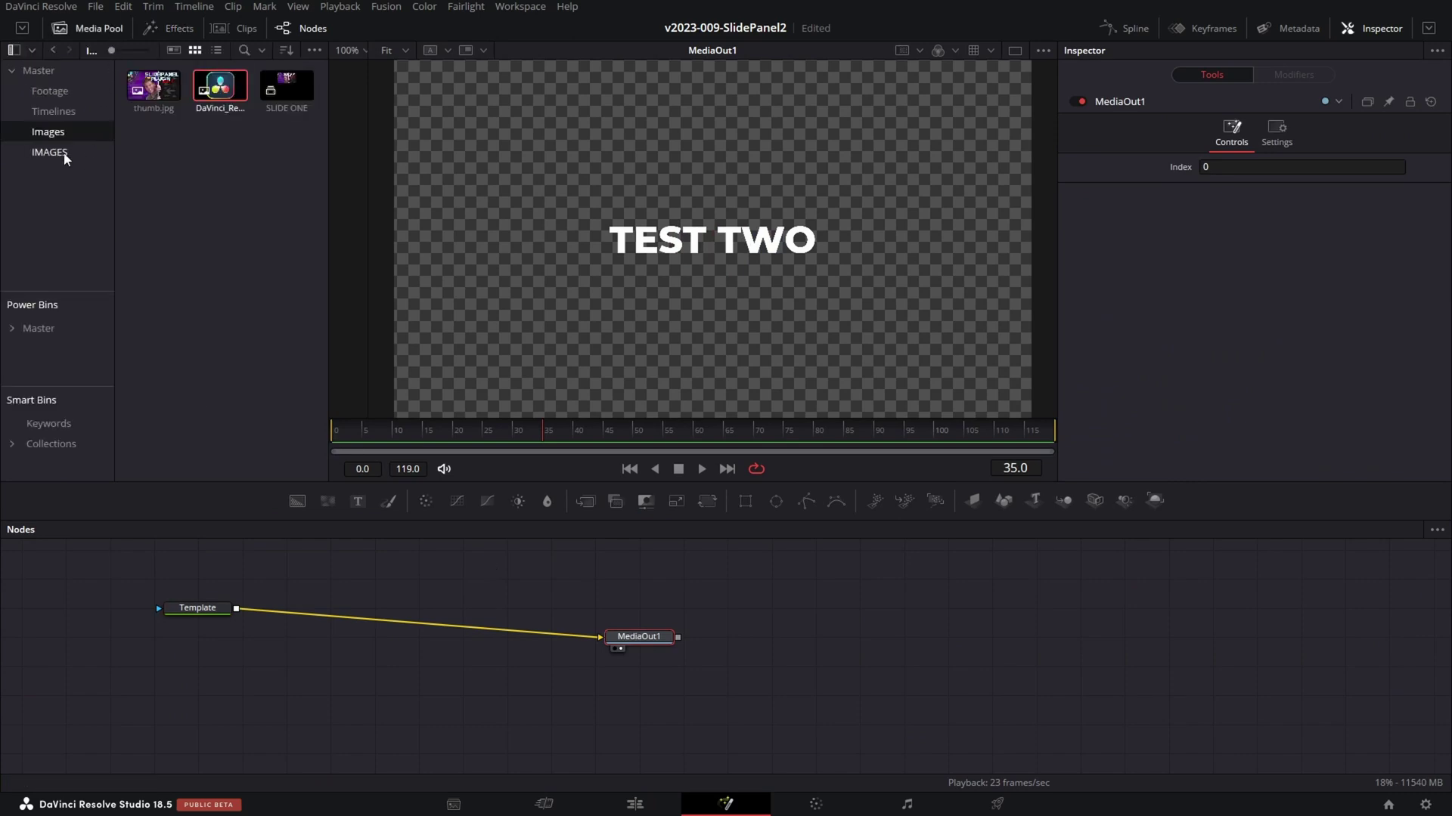
click(168, 28)
click(89, 143)
drag(219, 126, 418, 637)
click(656, 642)
click(446, 636)
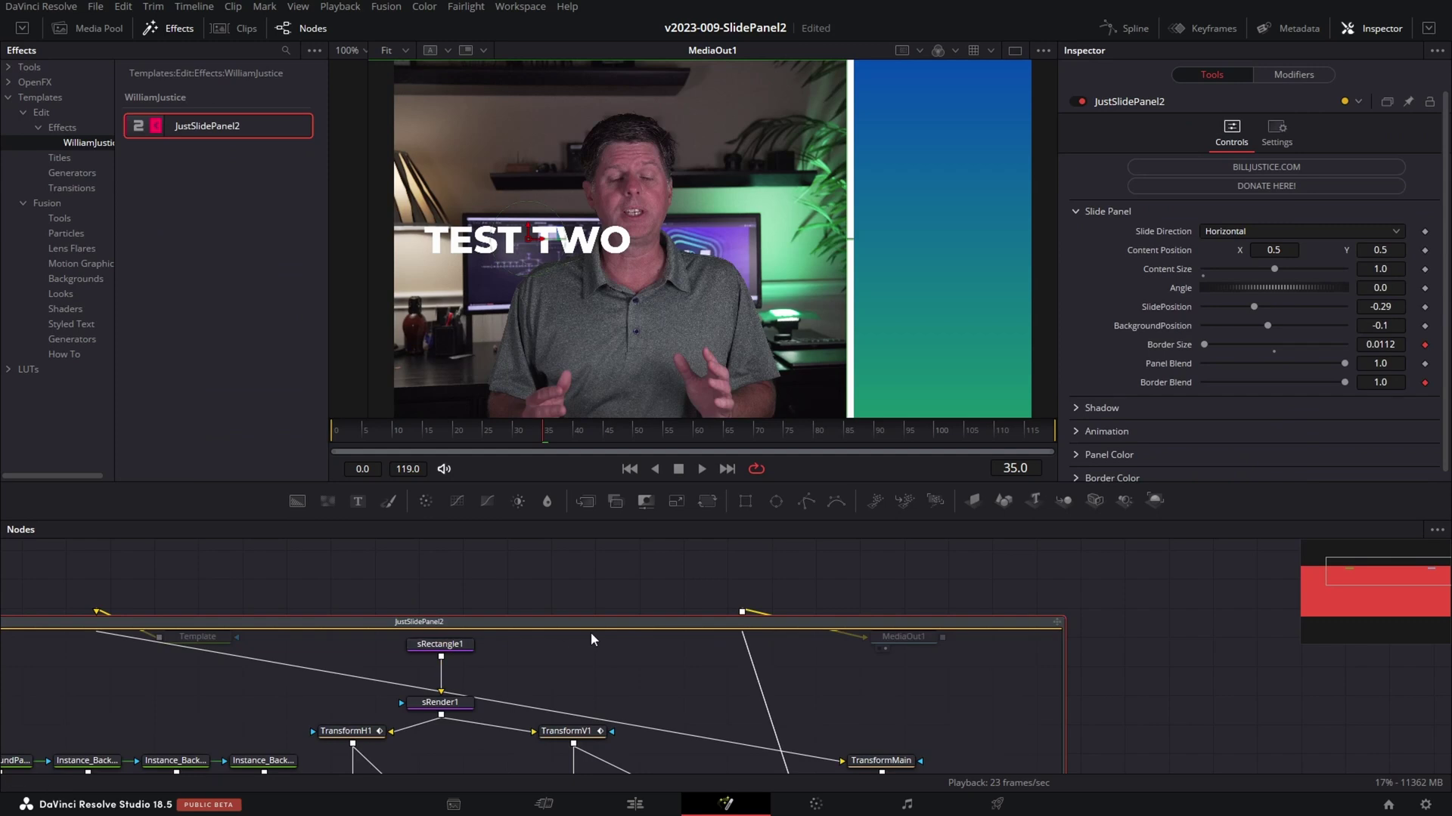
scroll(623, 701, right, 3)
click(593, 723)
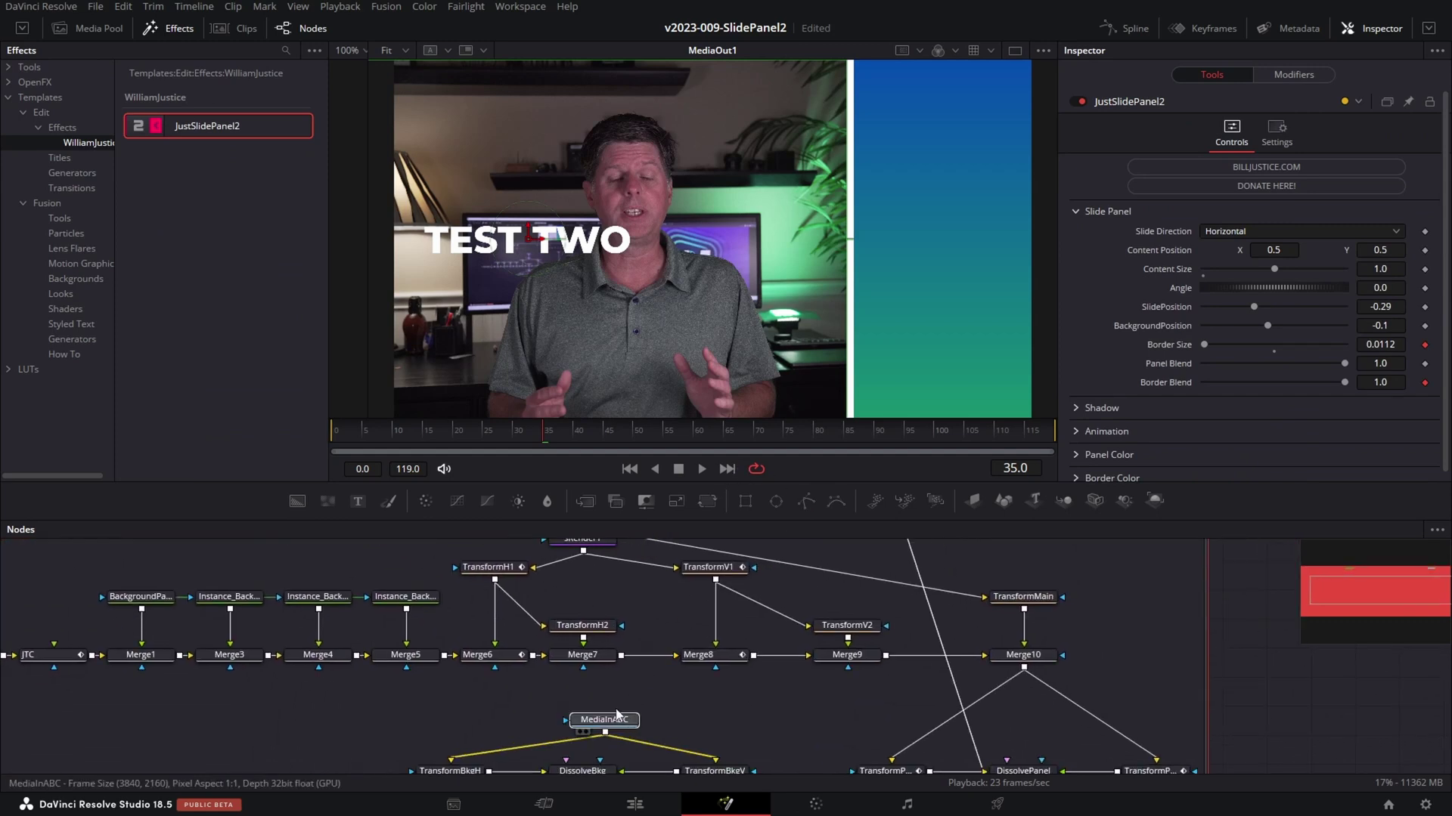
drag(605, 727, 560, 727)
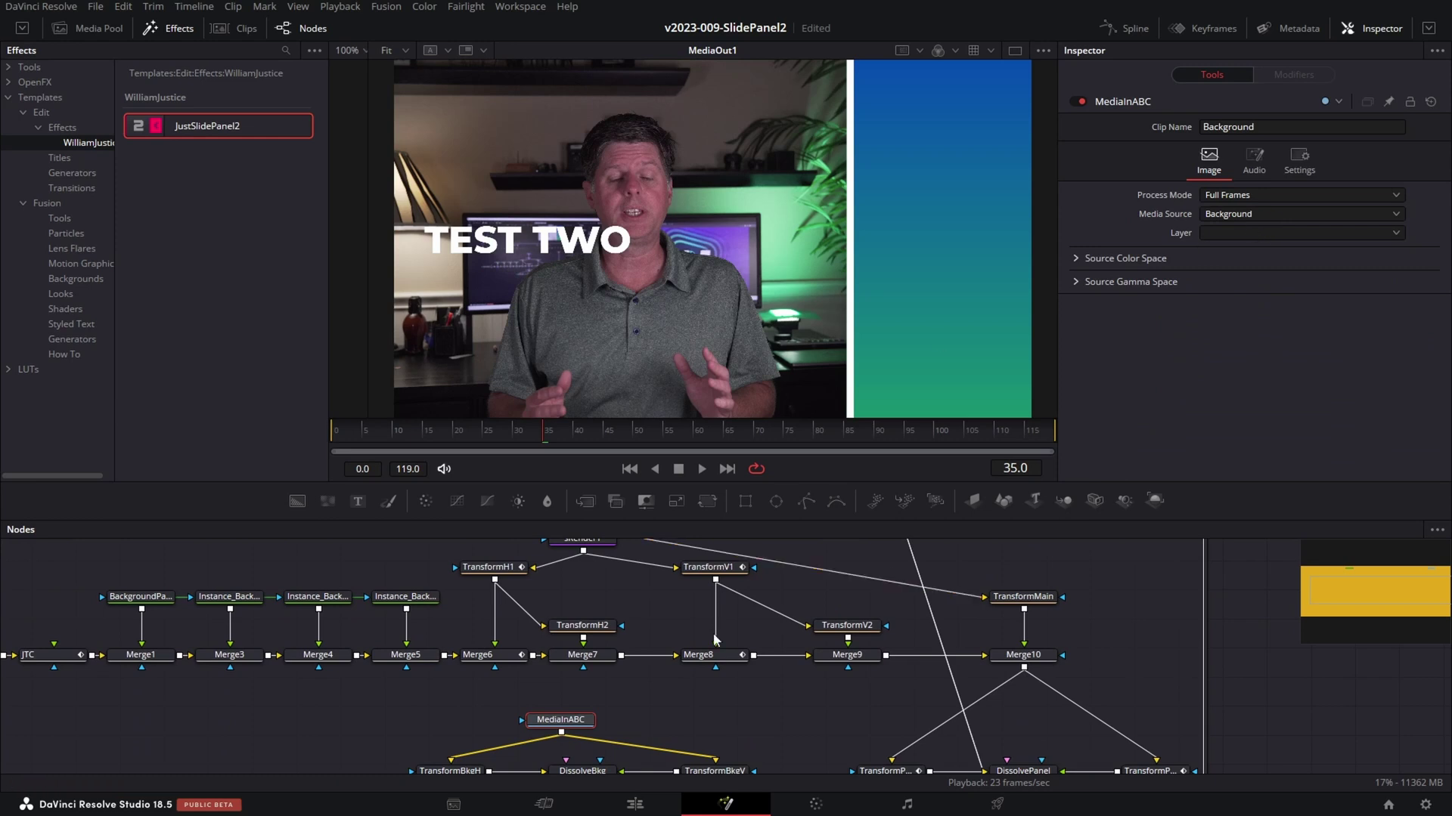
click(635, 803)
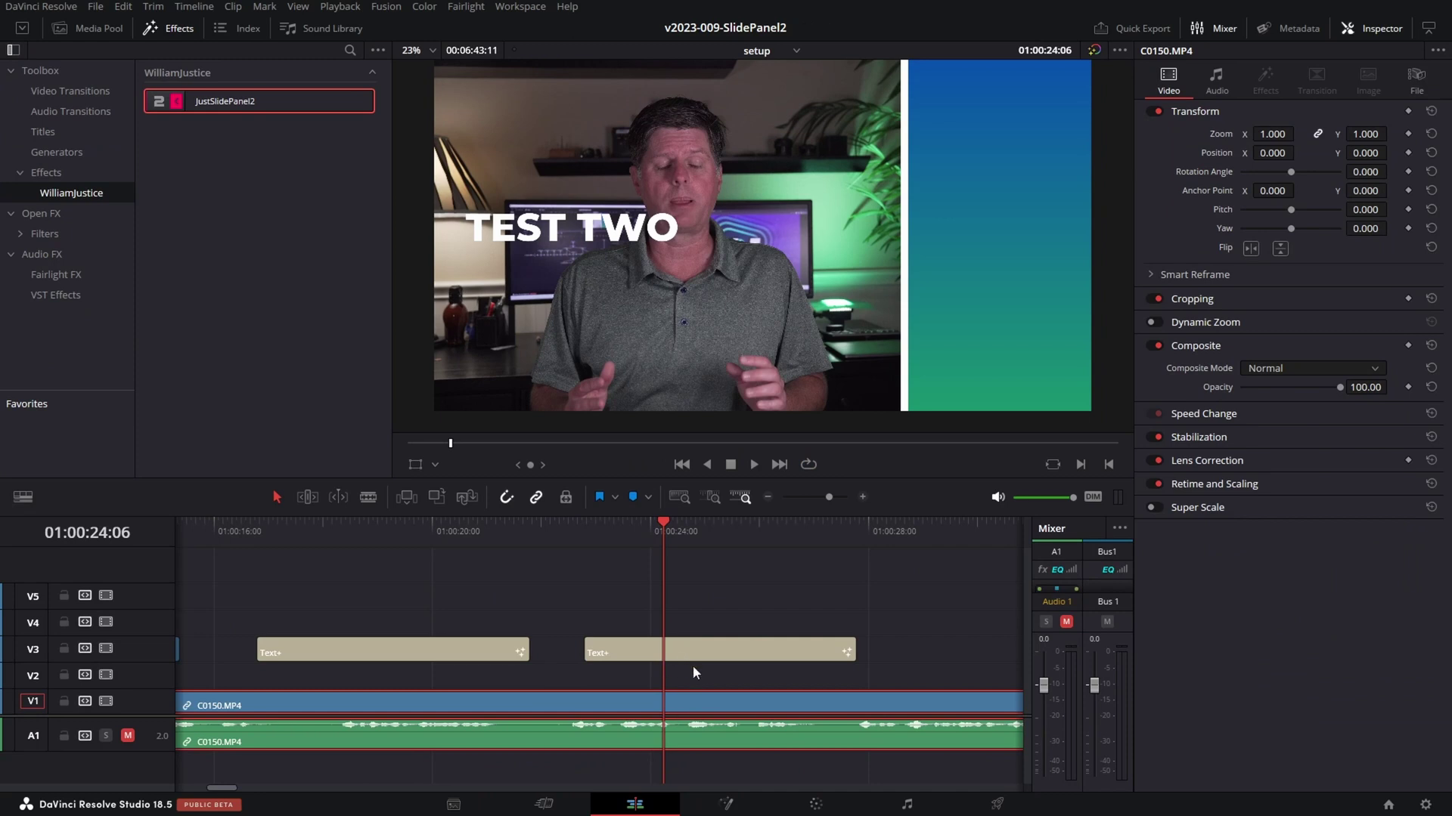
Select the TEST ONE Text+ clip on V3 and show its JustSlidePanel2 effect settings
click(725, 803)
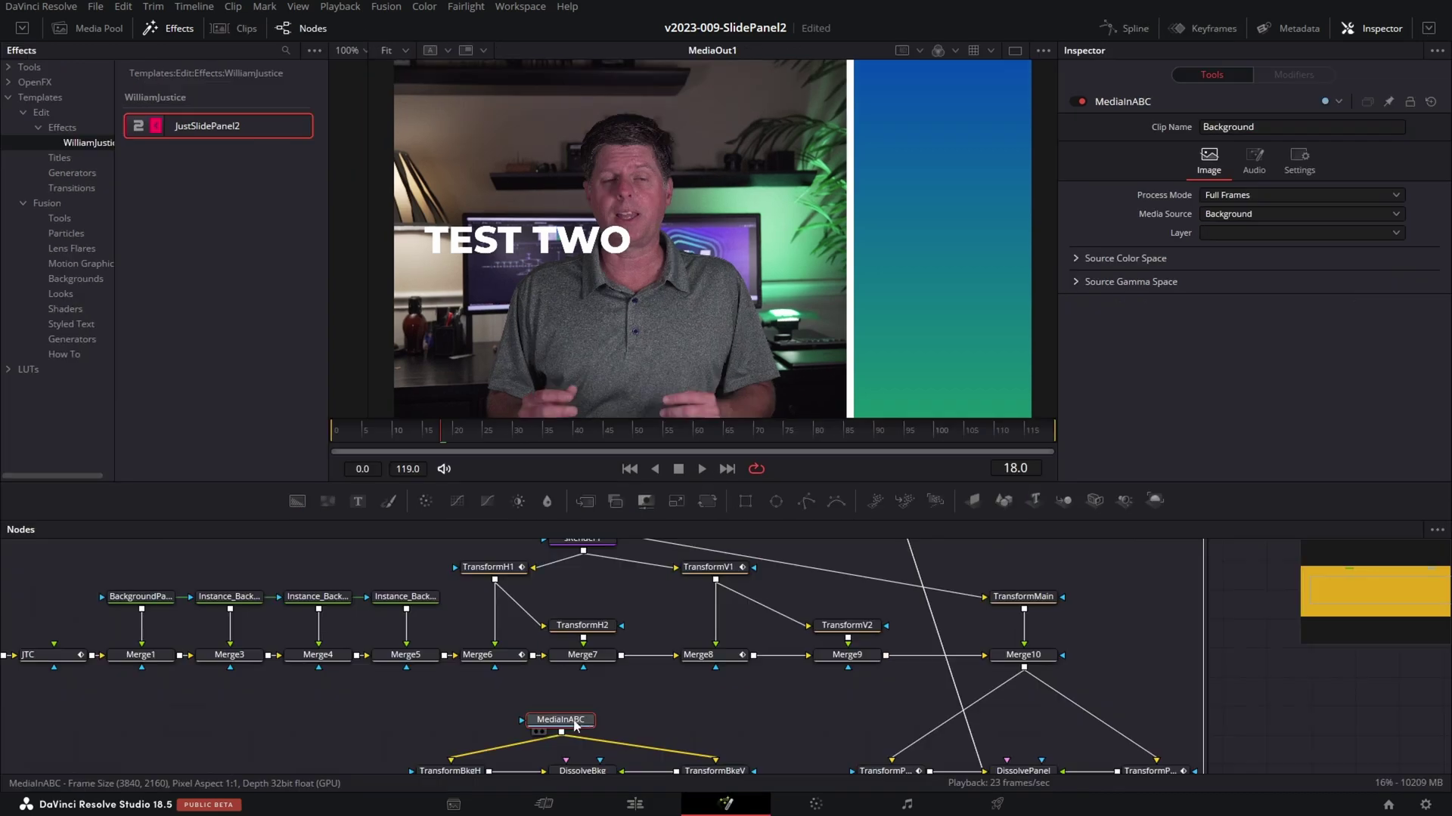
click(655, 799)
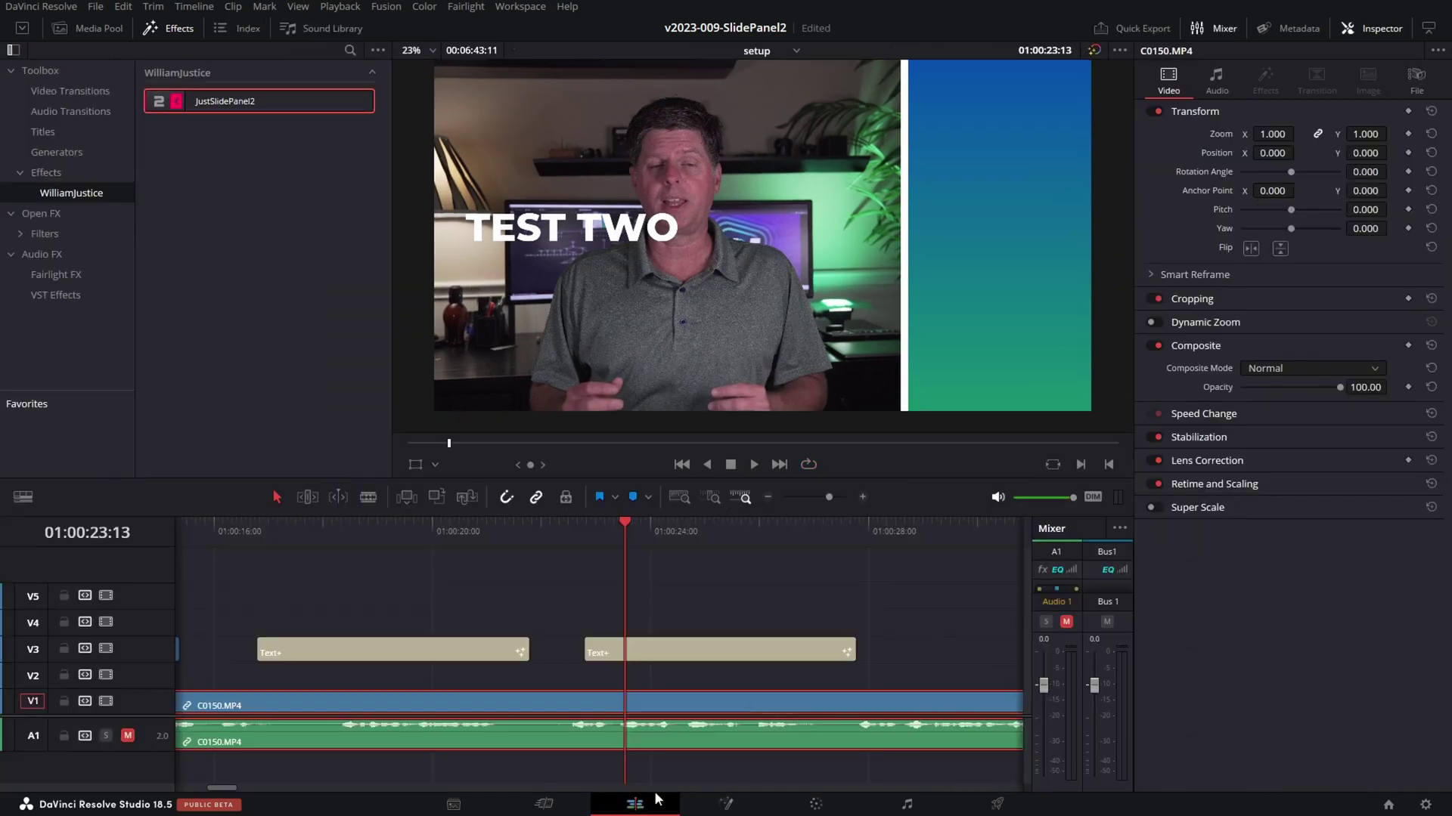
click(449, 661)
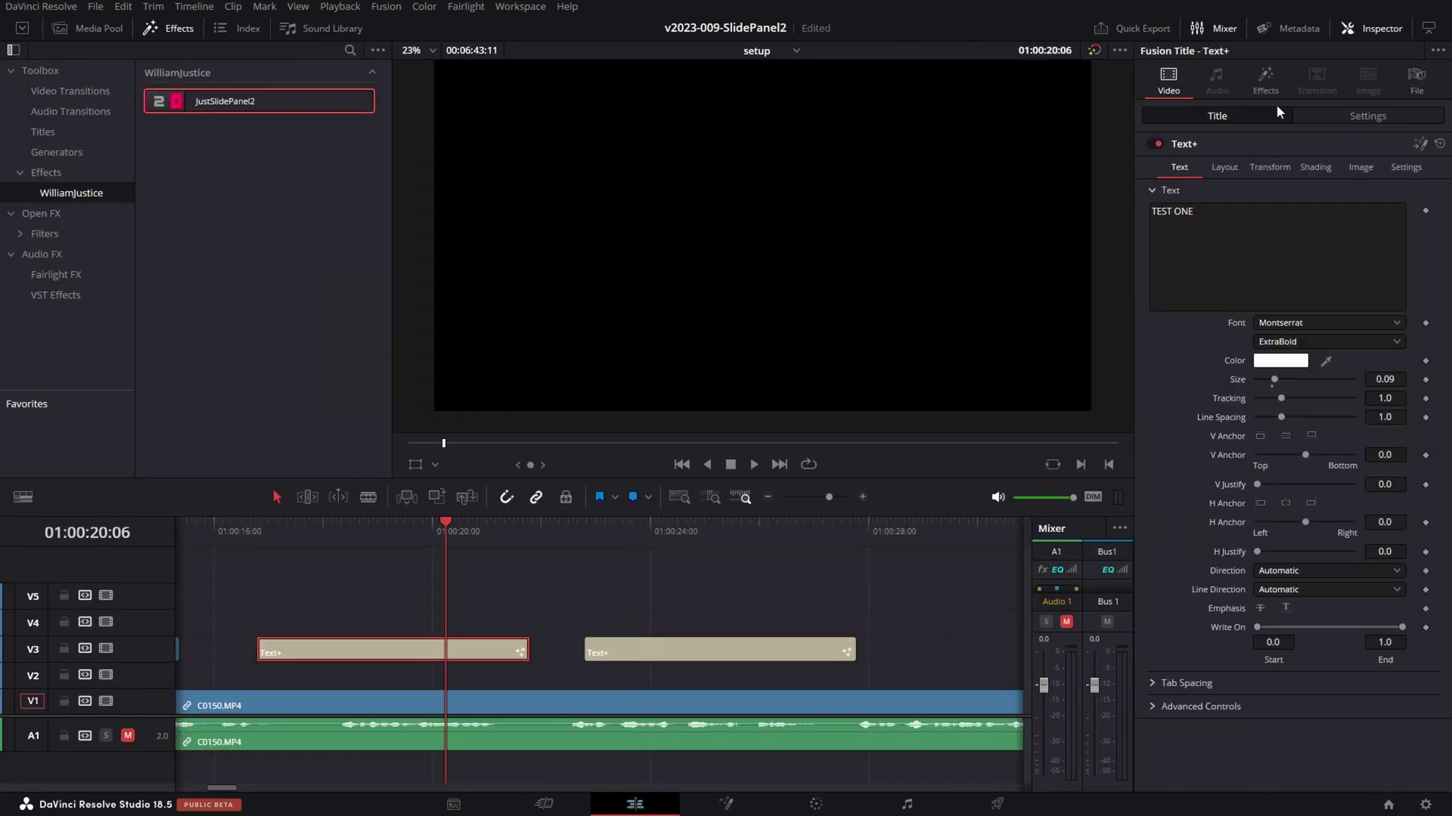
click(1265, 79)
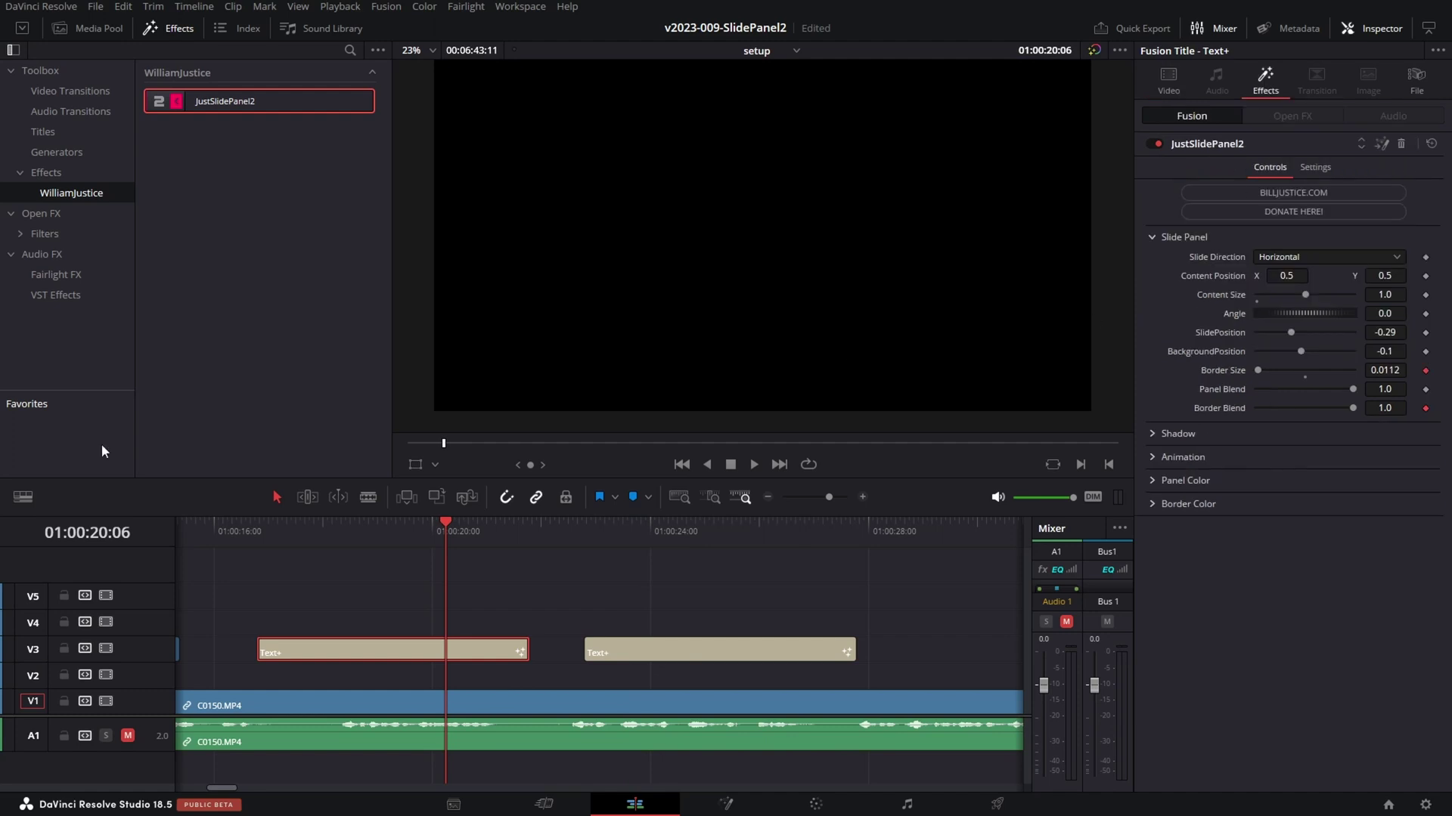